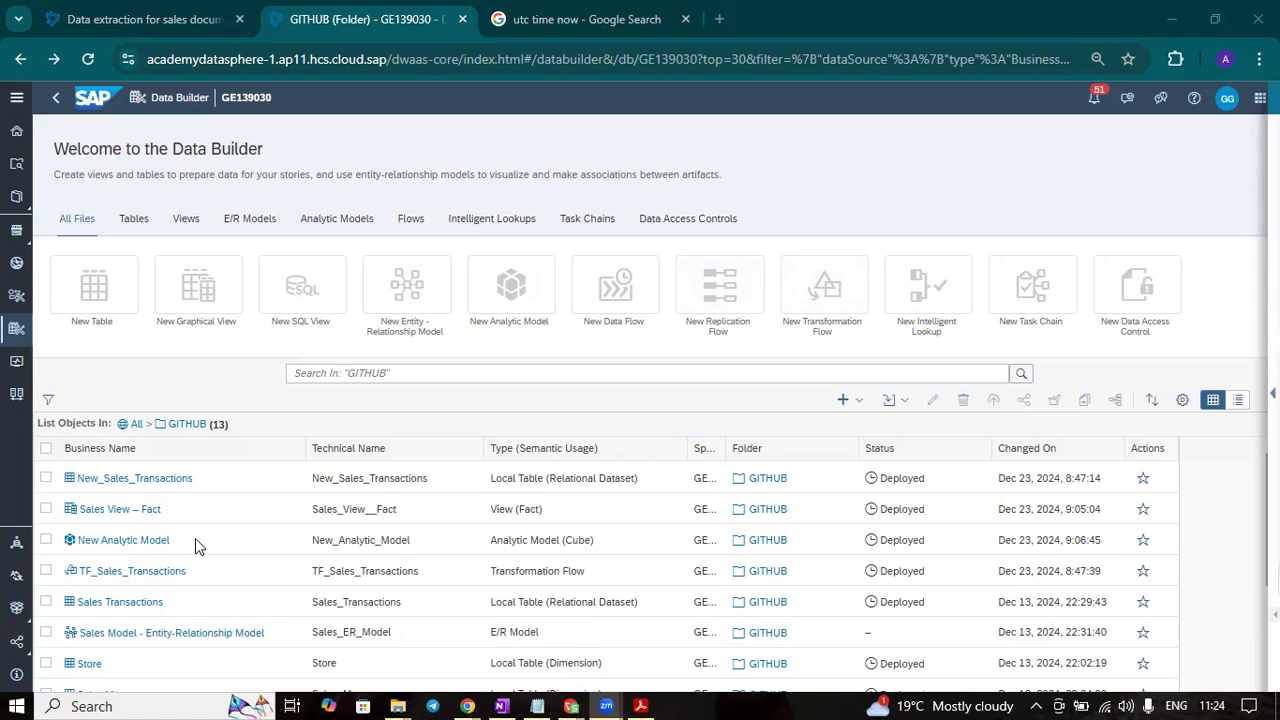
- Open the TF_Sales_Transactions transformation flow and inspect the source table inside its View Transform
{"action": "left_click", "coordinate": [133, 577]}
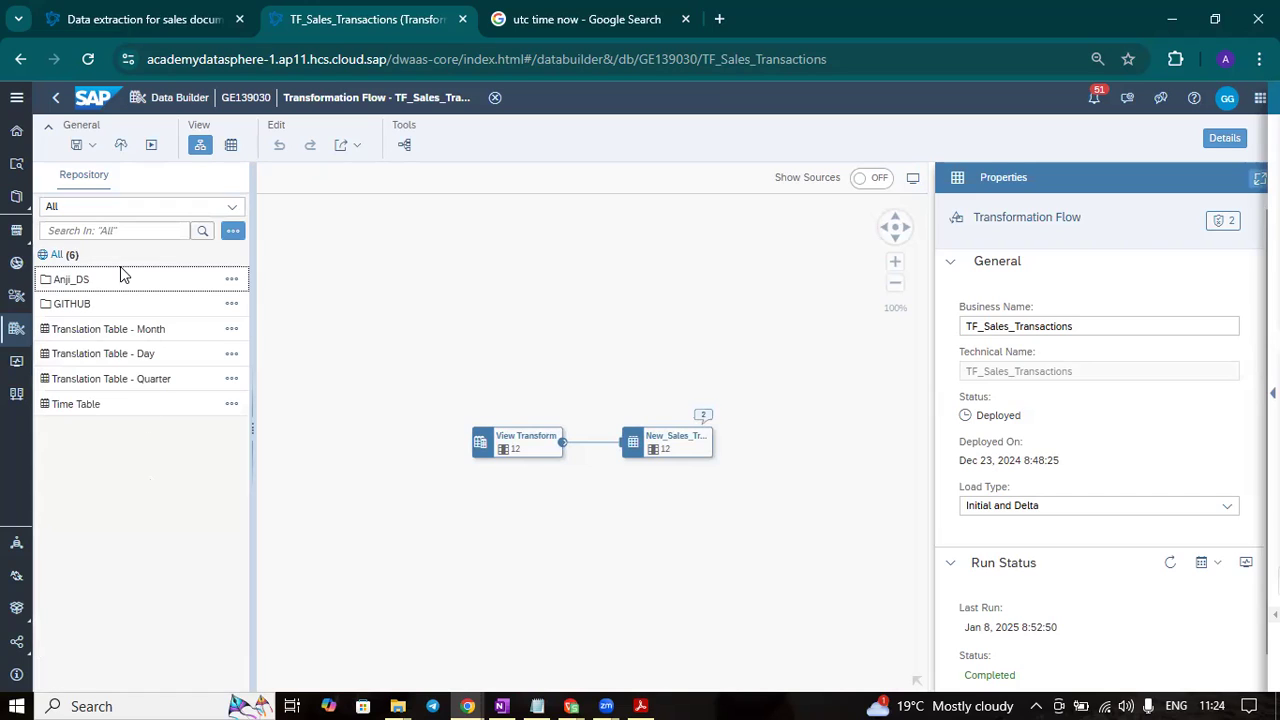
{"action": "left_click", "coordinate": [70, 305]}
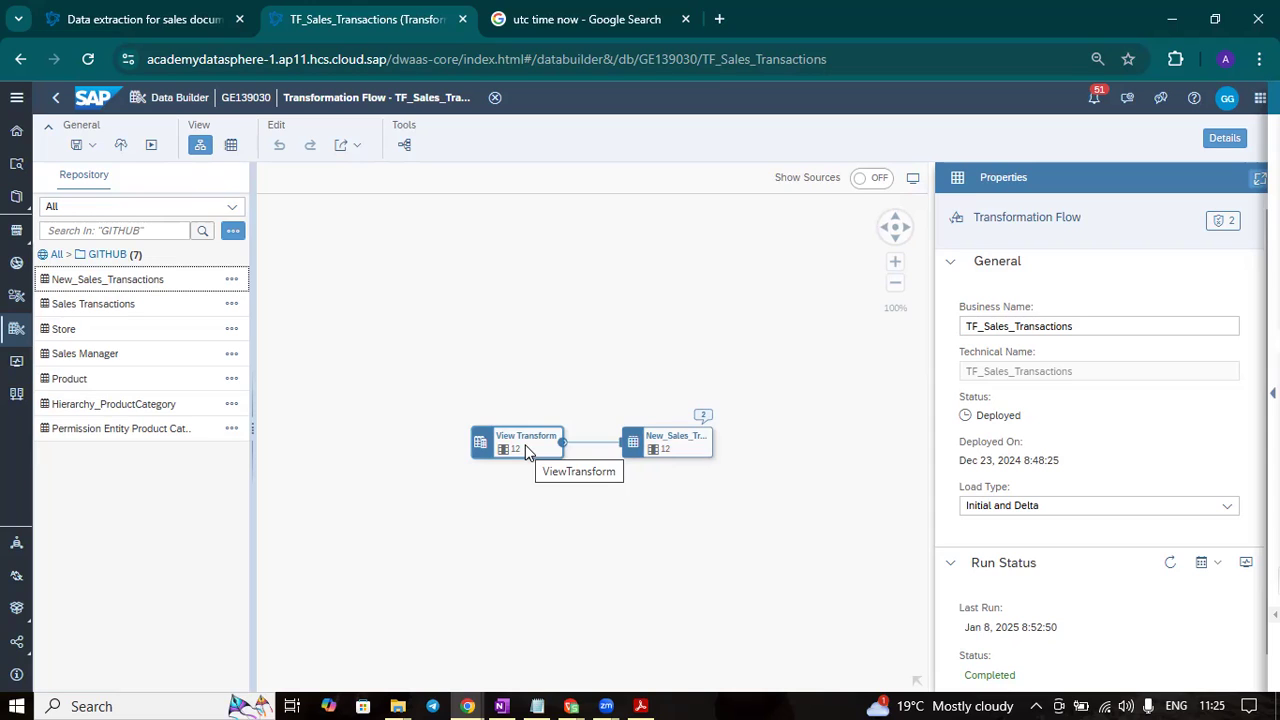
{"action": "left_click", "coordinate": [527, 450]}
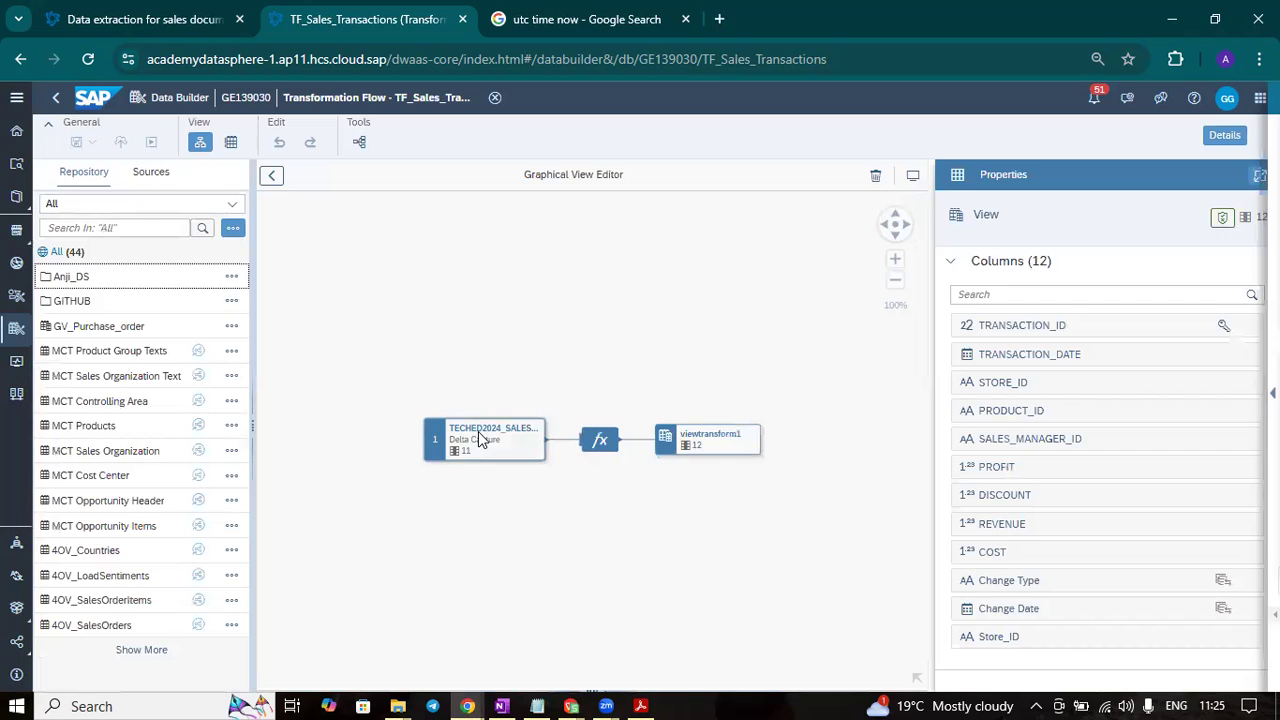
{"action": "left_click", "coordinate": [482, 437]}
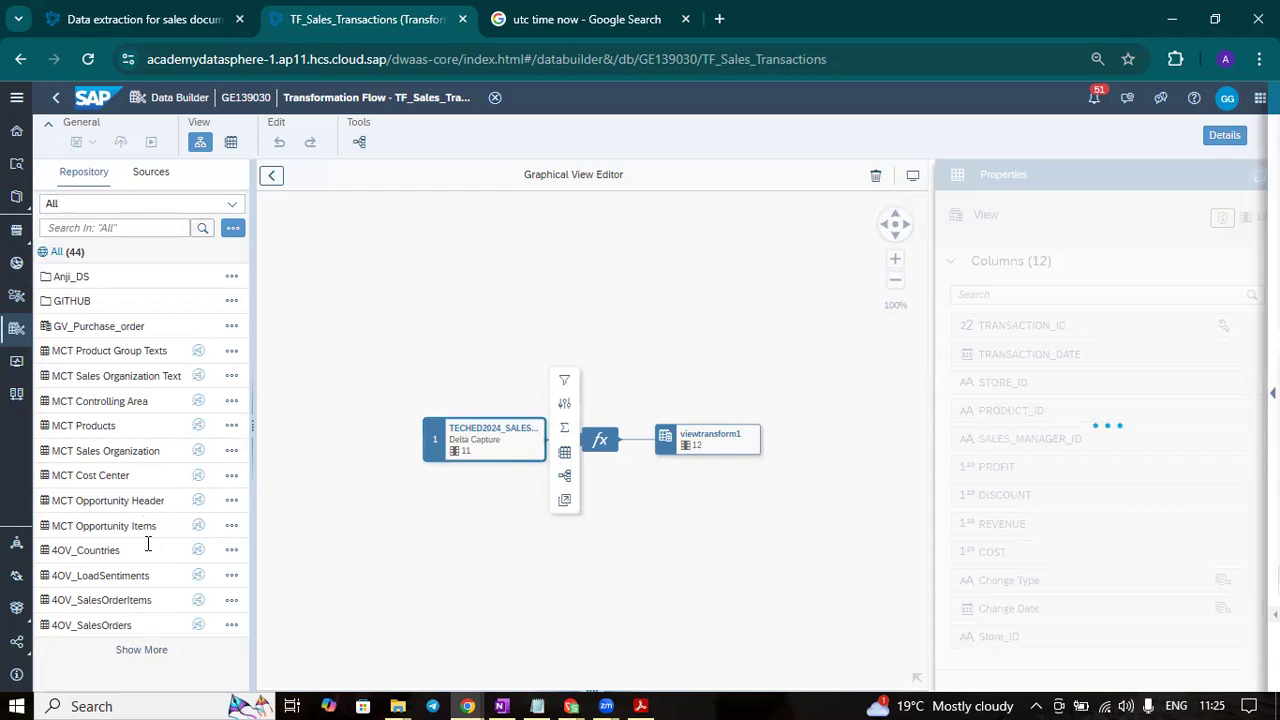
- Show the info of TECHED2024_SALES_TRANSACTIONS from the full repository list and highlight the space it belongs to
{"action": "left_click", "coordinate": [141, 650]}
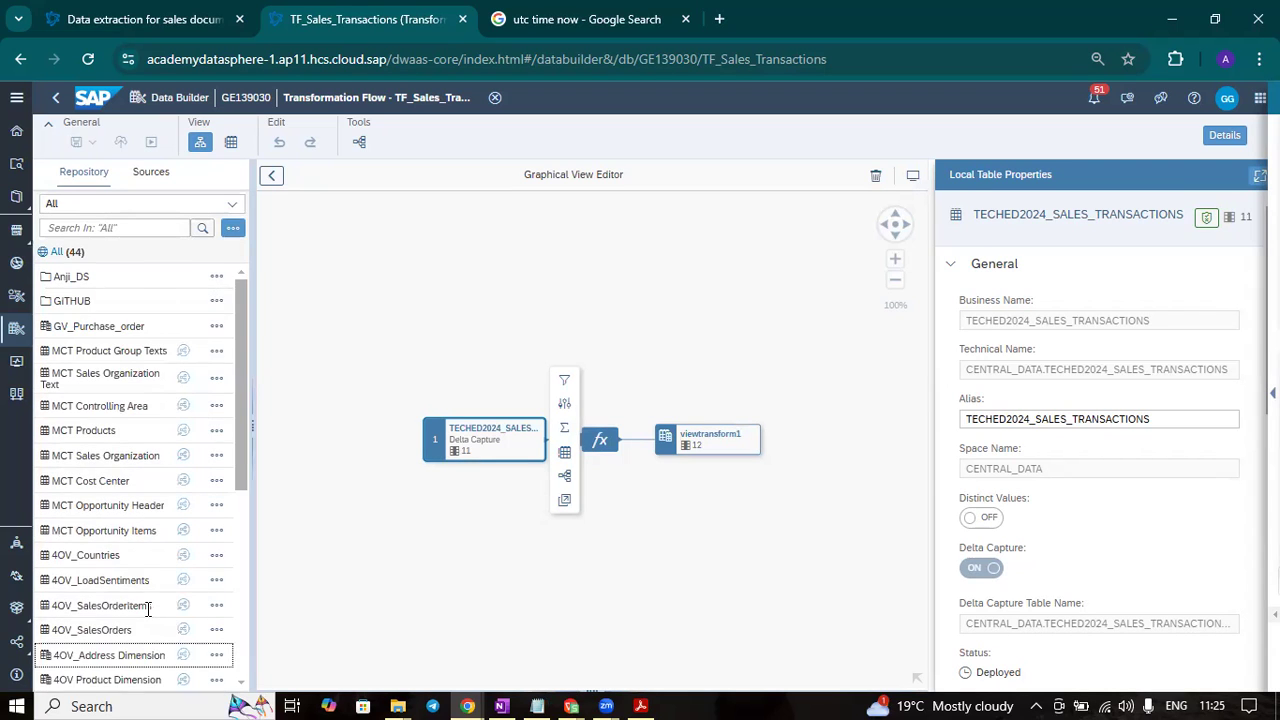
{"action": "scroll", "coordinate": [149, 606], "scroll_direction": "down", "scroll_amount": 4}
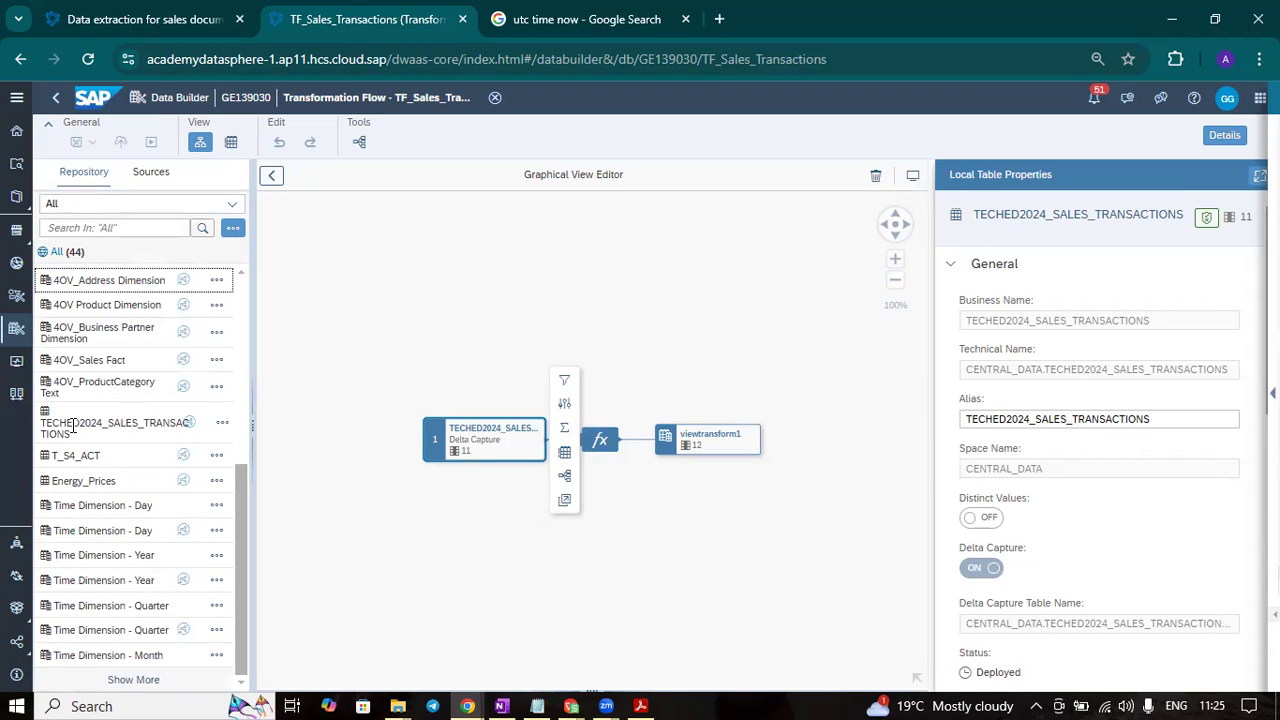
{"action": "left_click", "coordinate": [221, 425]}
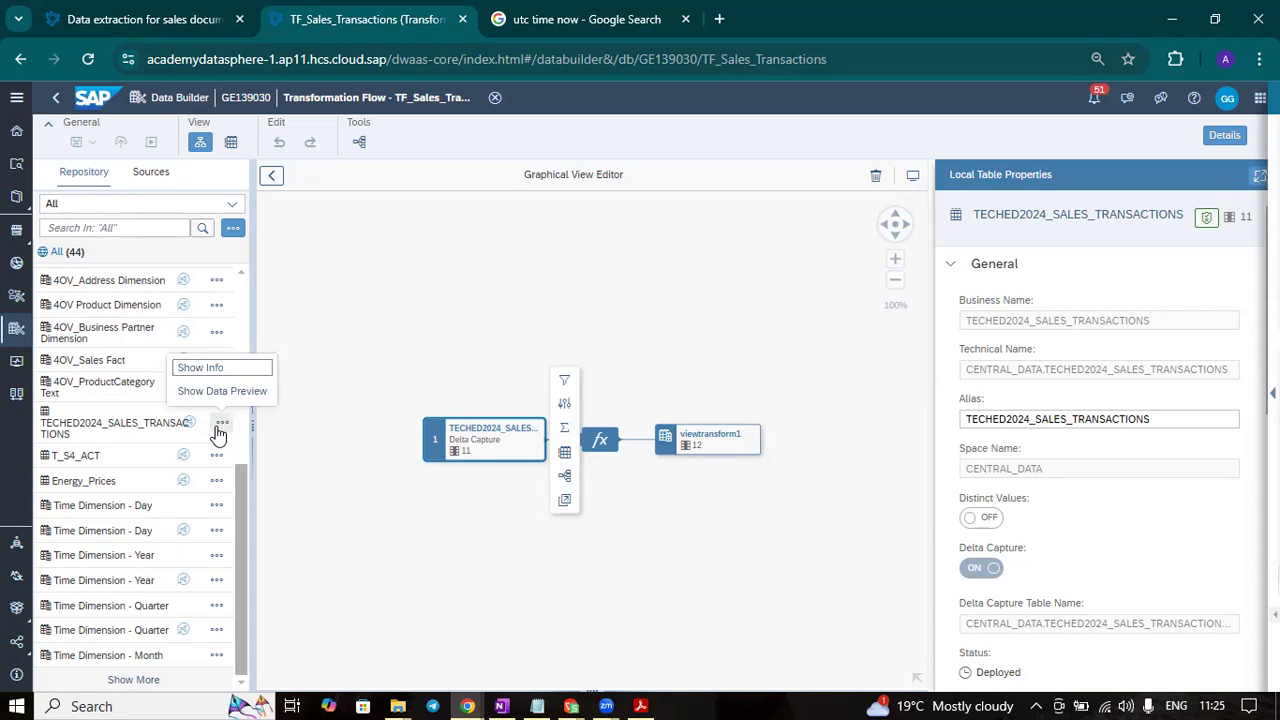
{"action": "left_click", "coordinate": [205, 367]}
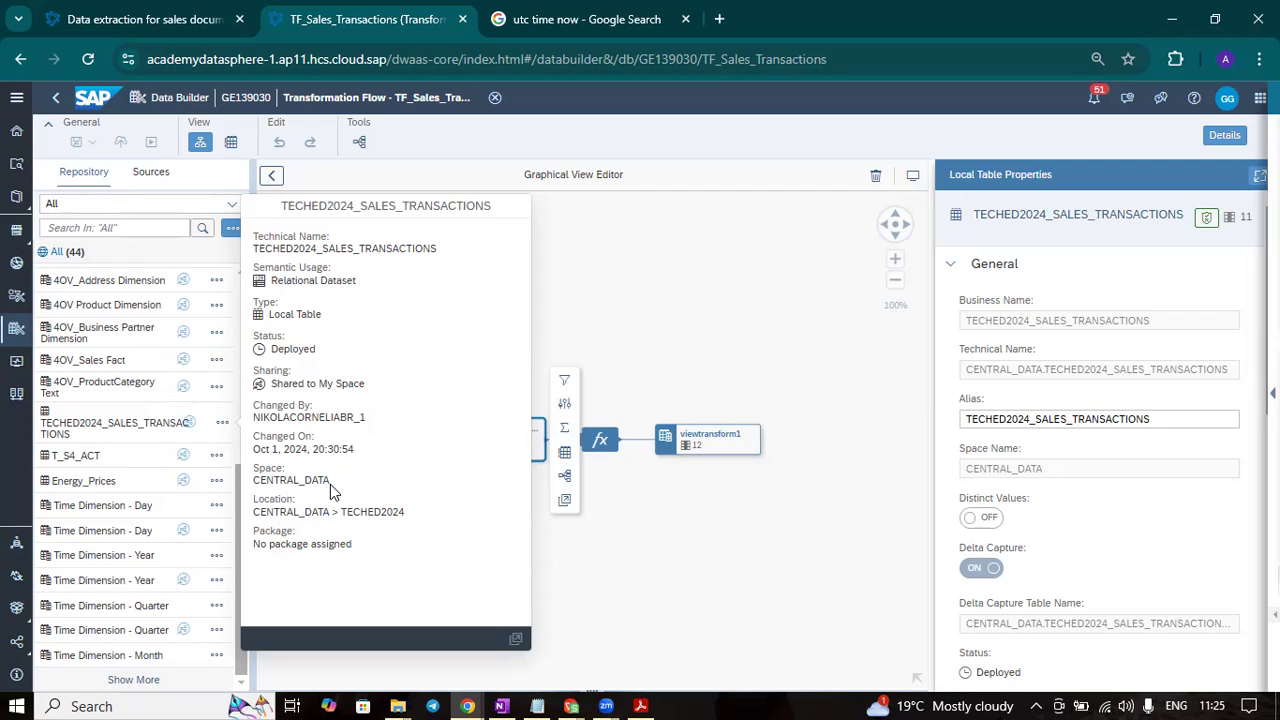
{"action": "left_click_drag", "start_coordinate": [330, 485], "coordinate": [250, 483]}
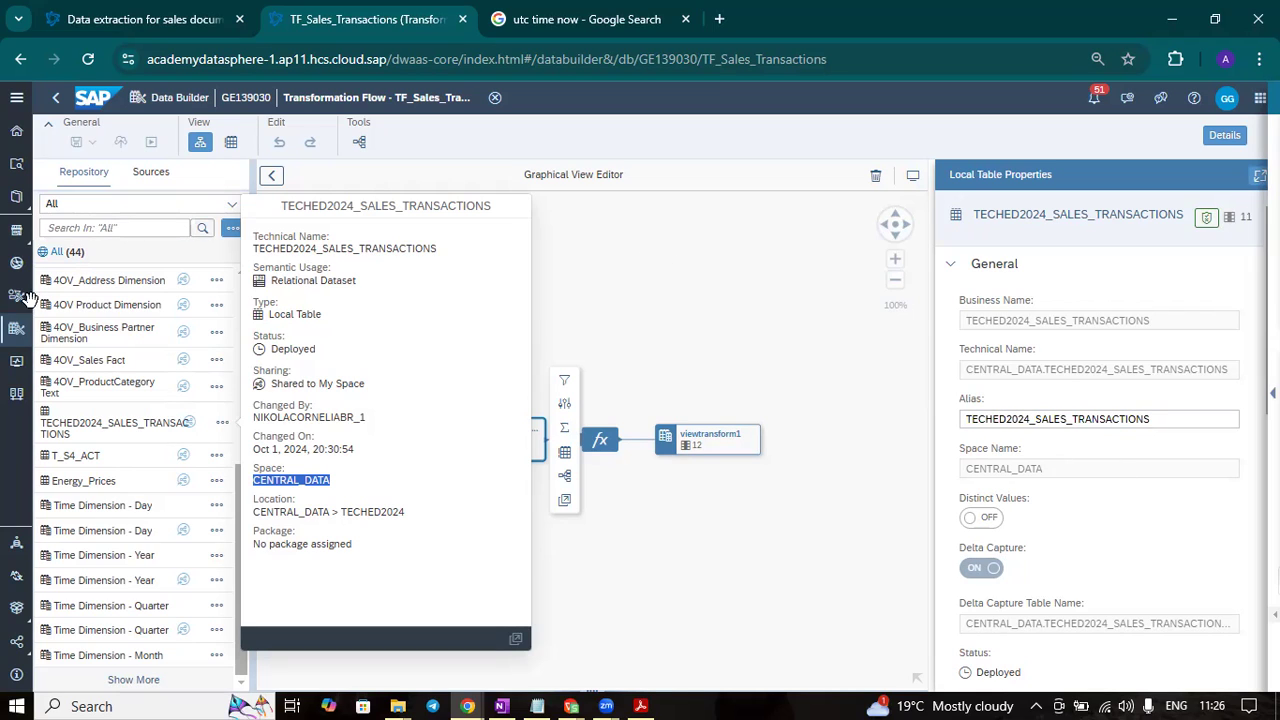
- Return to the Data Builder's list of all objects and select the shared table TECHED2024_SALES_TRANSACTIONS
{"action": "left_click", "coordinate": [14, 333]}
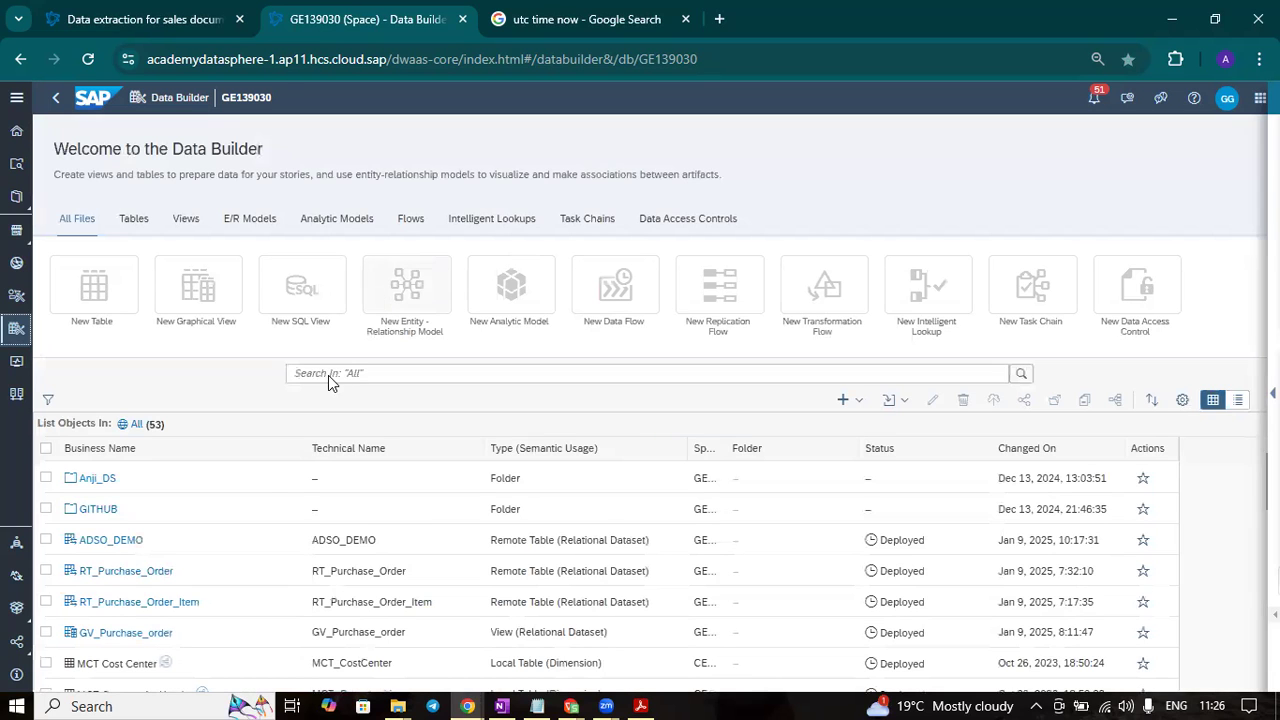
{"action": "scroll", "coordinate": [270, 478], "scroll_direction": "down", "scroll_amount": 8}
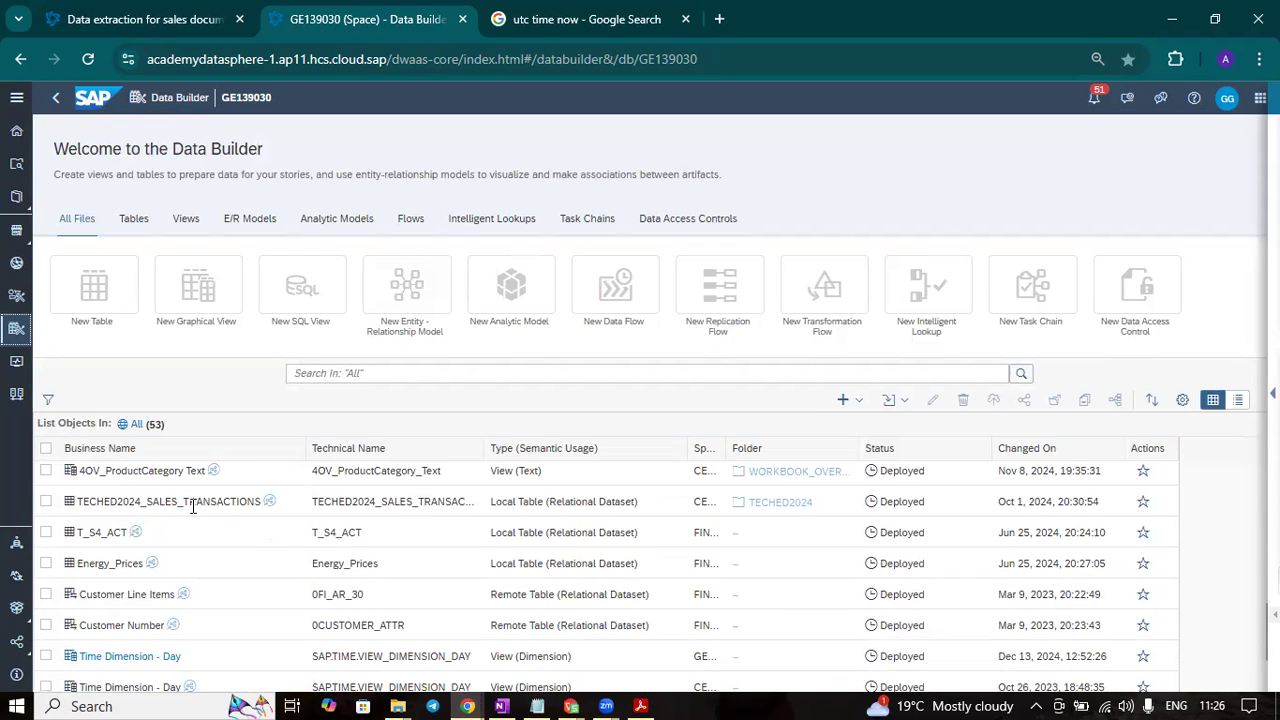
{"action": "left_click", "coordinate": [45, 501]}
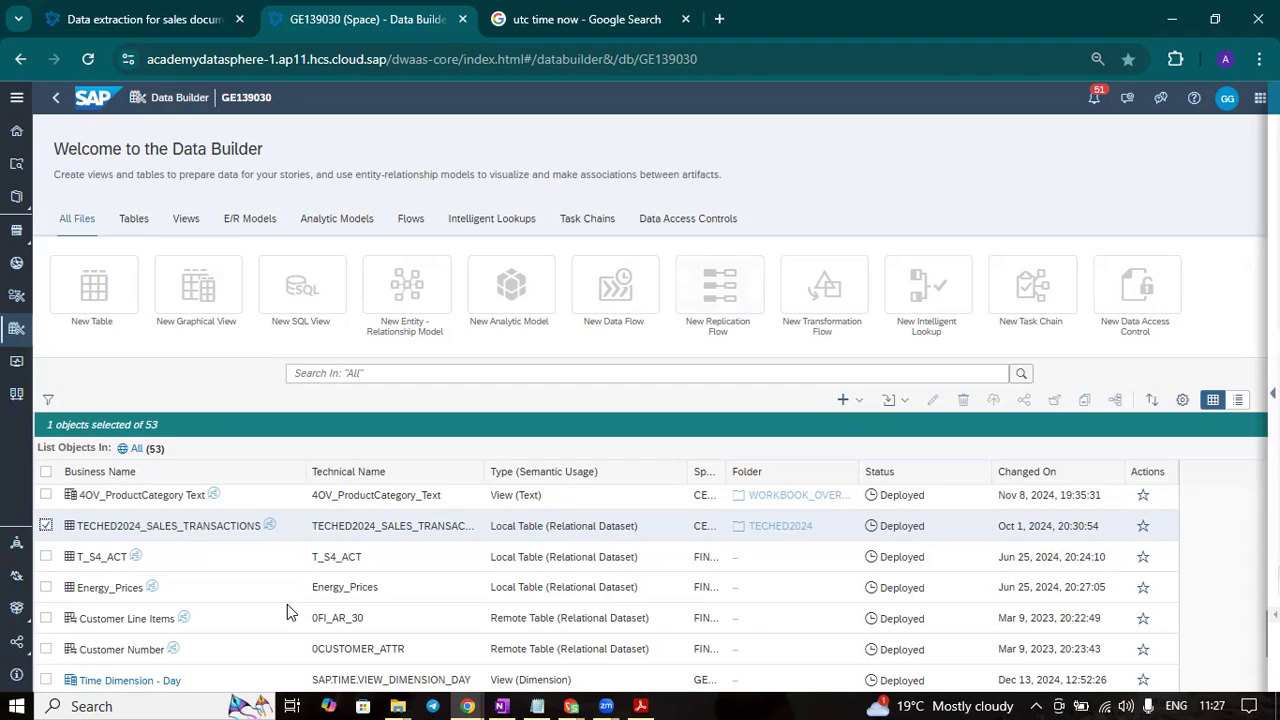
- Open the remote table RT_Purchase_Order and look at the data replication options in its Remote section
{"action": "scroll", "coordinate": [285, 612], "scroll_direction": "up", "scroll_amount": 6}
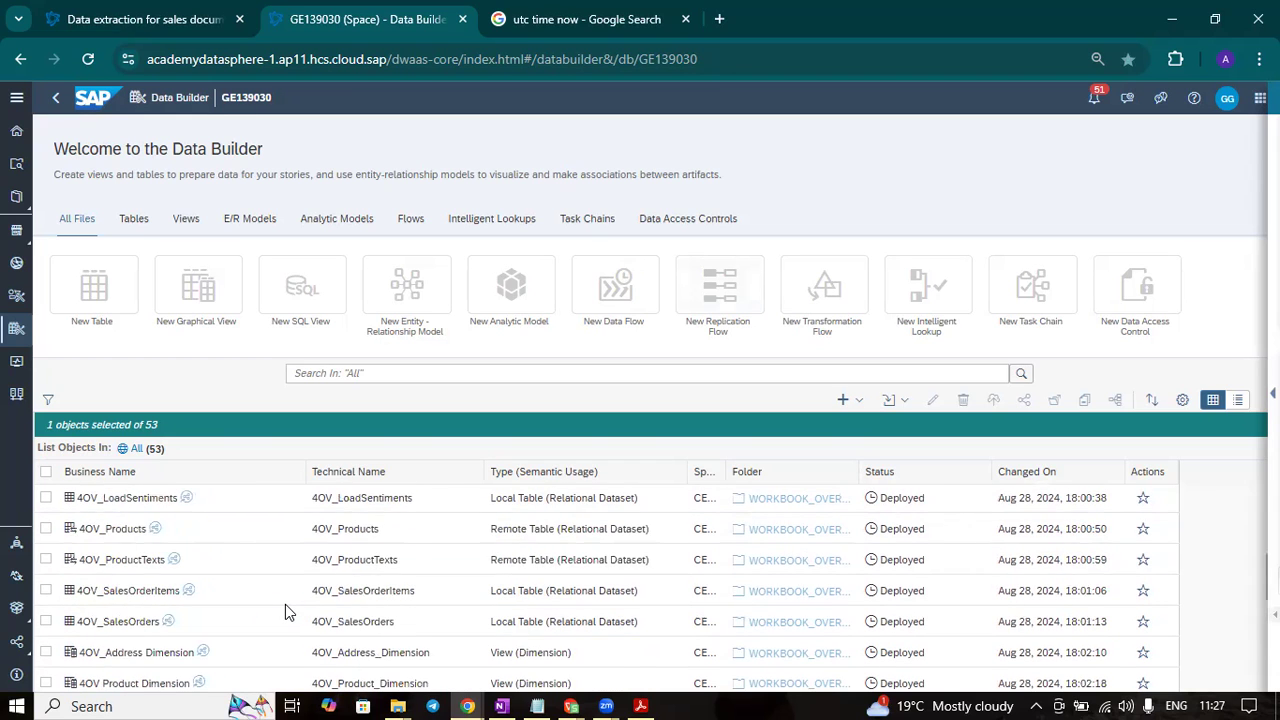
{"action": "scroll", "coordinate": [285, 612], "scroll_direction": "down", "scroll_amount": 2}
{"action": "scroll", "coordinate": [285, 612], "scroll_direction": "up", "scroll_amount": 2}
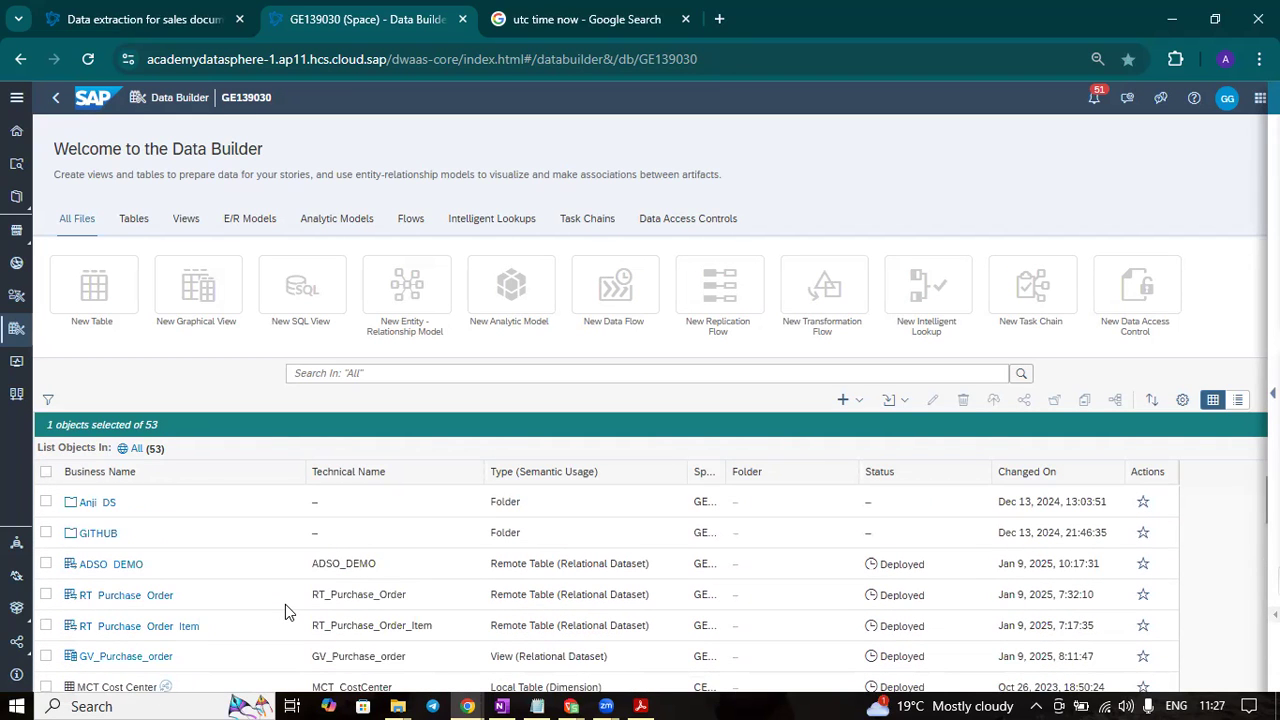
{"action": "left_click", "coordinate": [145, 600]}
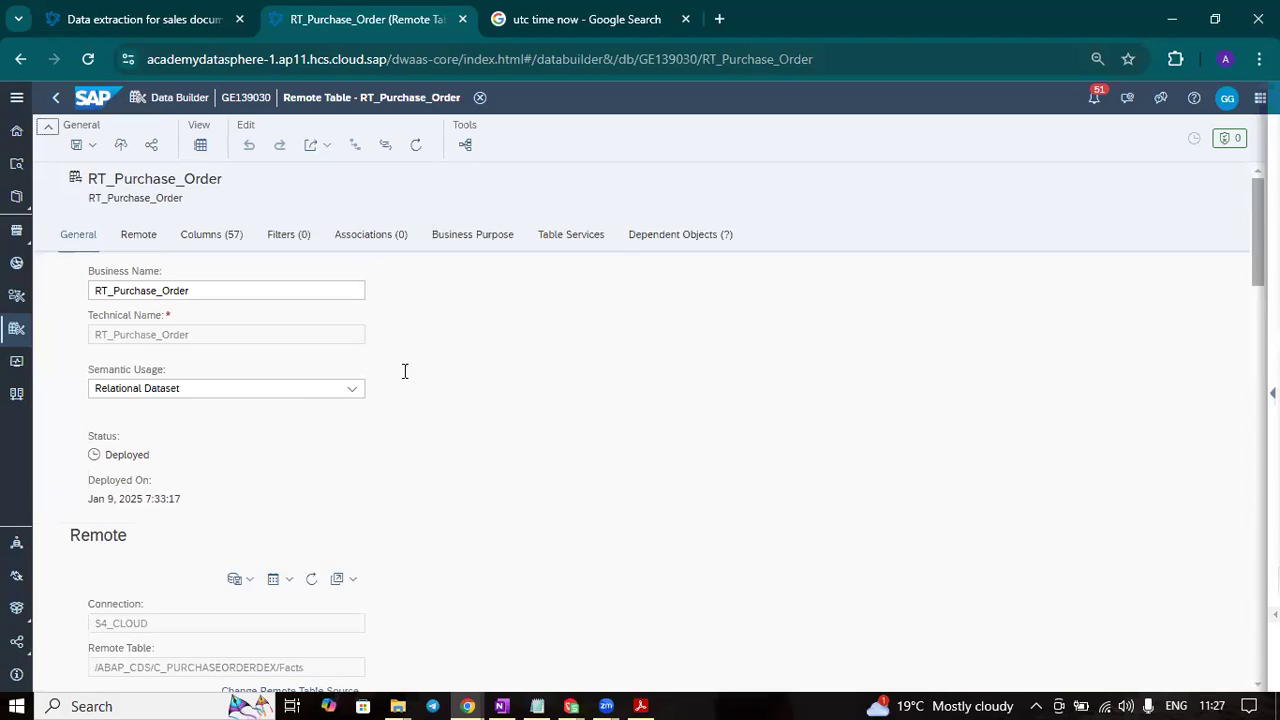
{"action": "scroll", "coordinate": [390, 478], "scroll_direction": "down", "scroll_amount": 2}
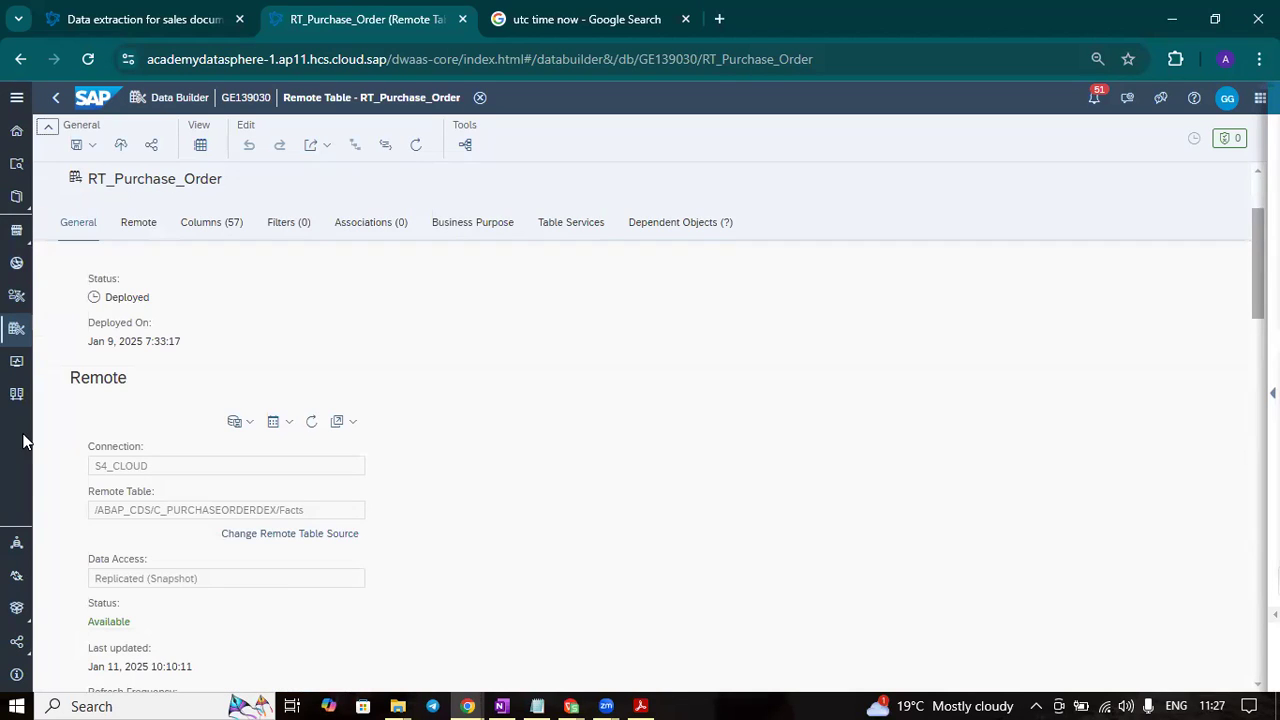
{"action": "left_click", "coordinate": [246, 421]}
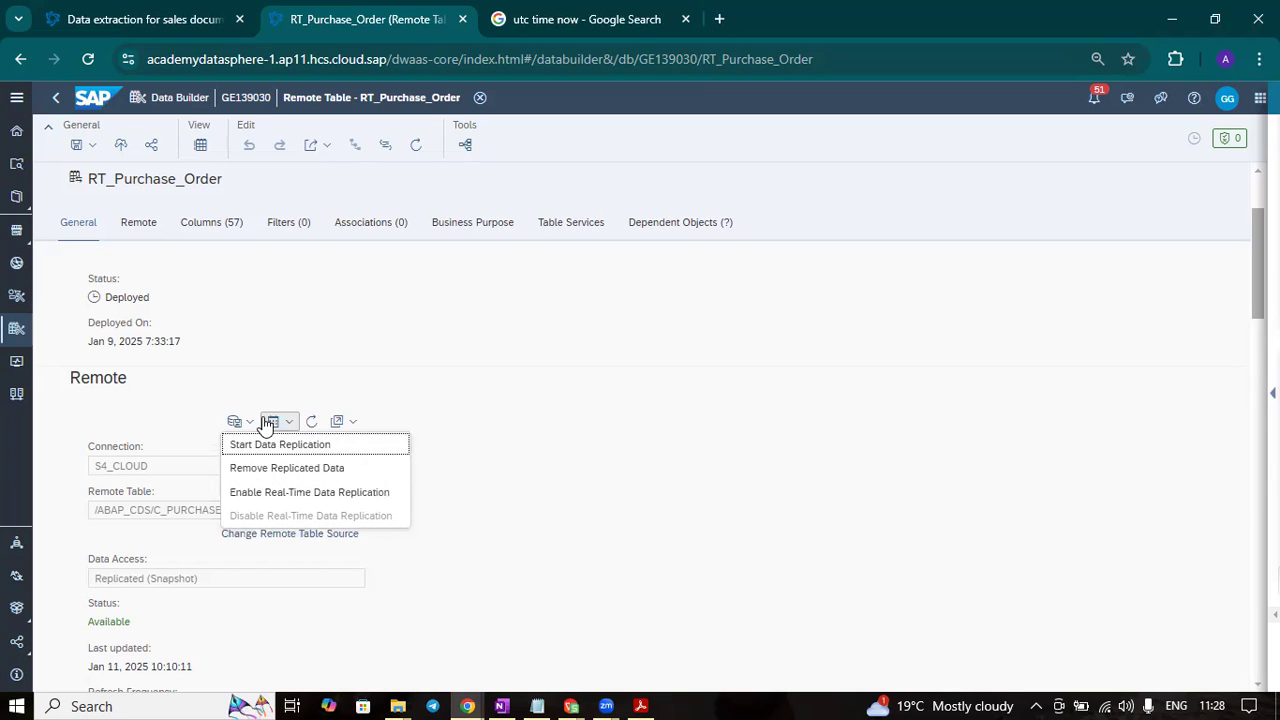
{"action": "left_click", "coordinate": [558, 465]}
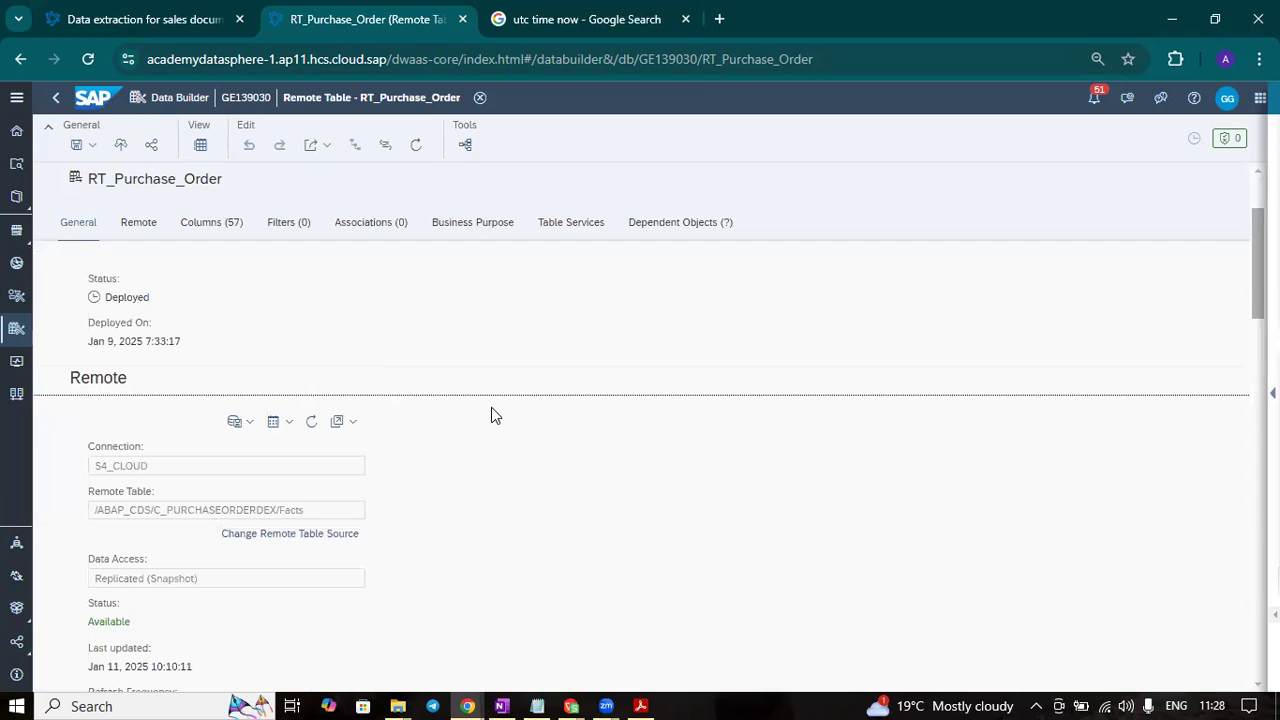
- Go back to the object list and create a new replication flow in the GITHUB folder
{"action": "left_click", "coordinate": [54, 100]}
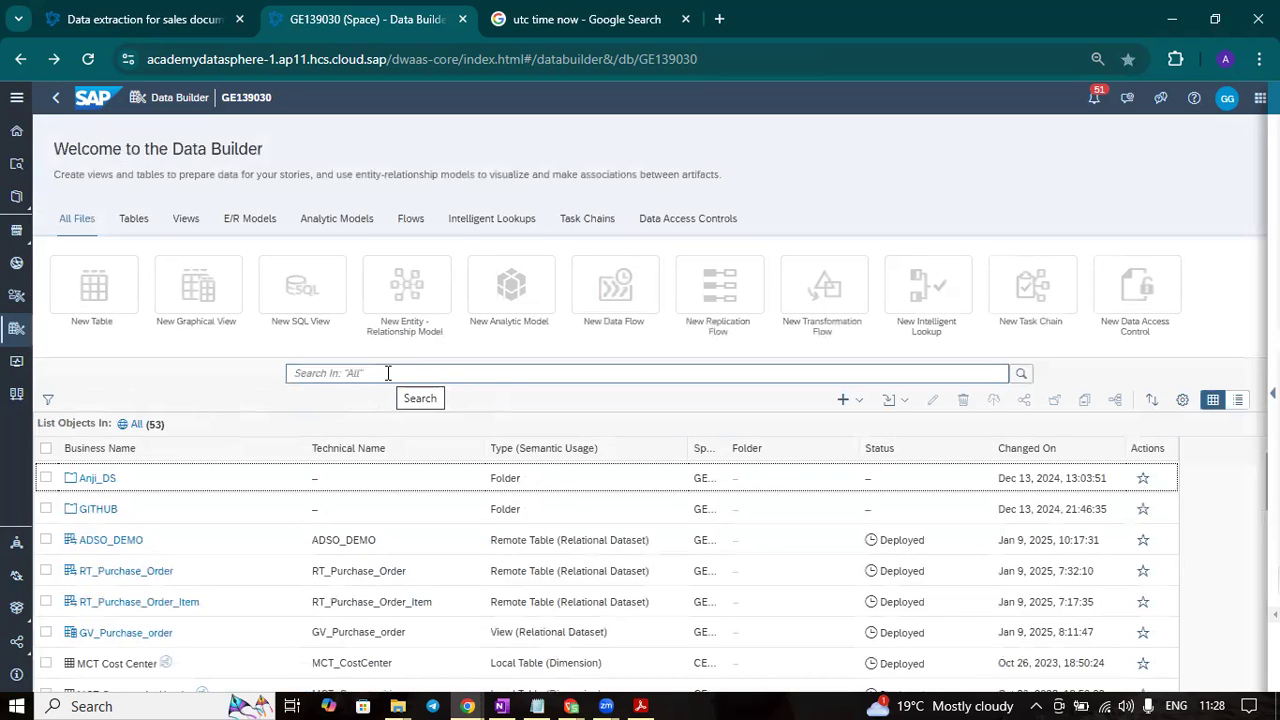
{"action": "scroll", "coordinate": [431, 549], "scroll_direction": "down", "scroll_amount": 2}
{"action": "scroll", "coordinate": [431, 549], "scroll_direction": "up", "scroll_amount": 2}
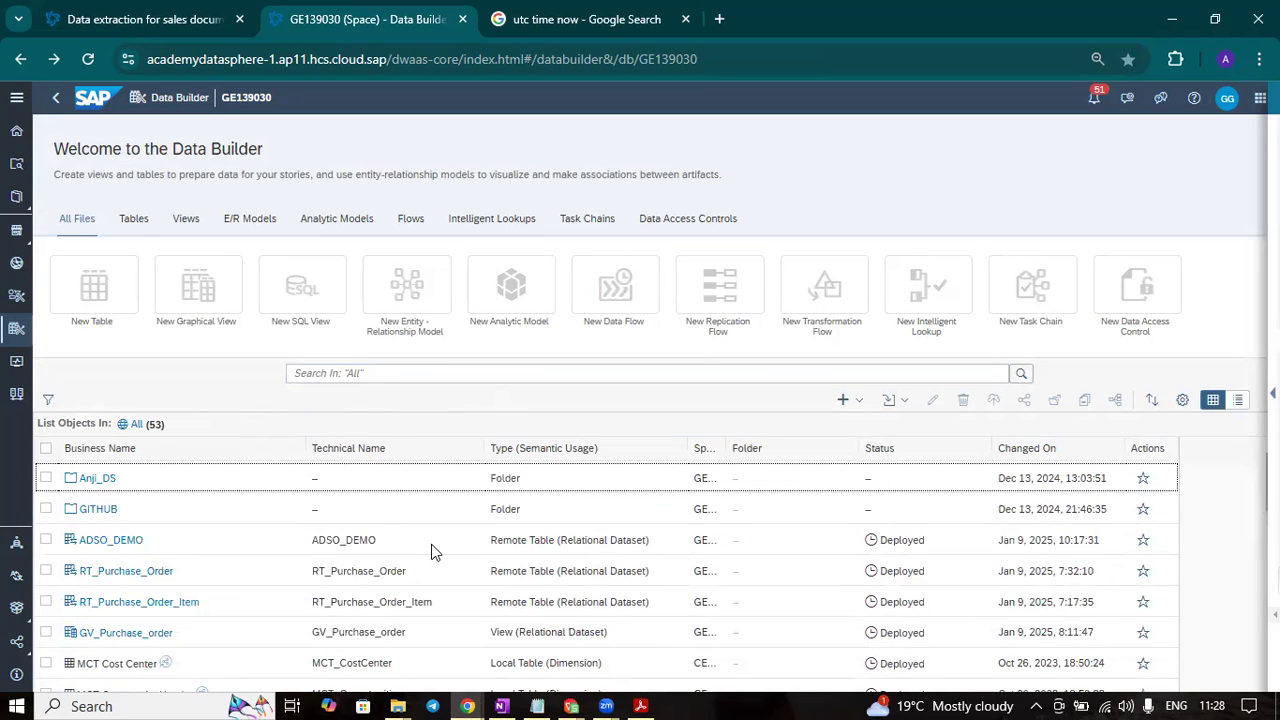
{"action": "left_click", "coordinate": [100, 514]}
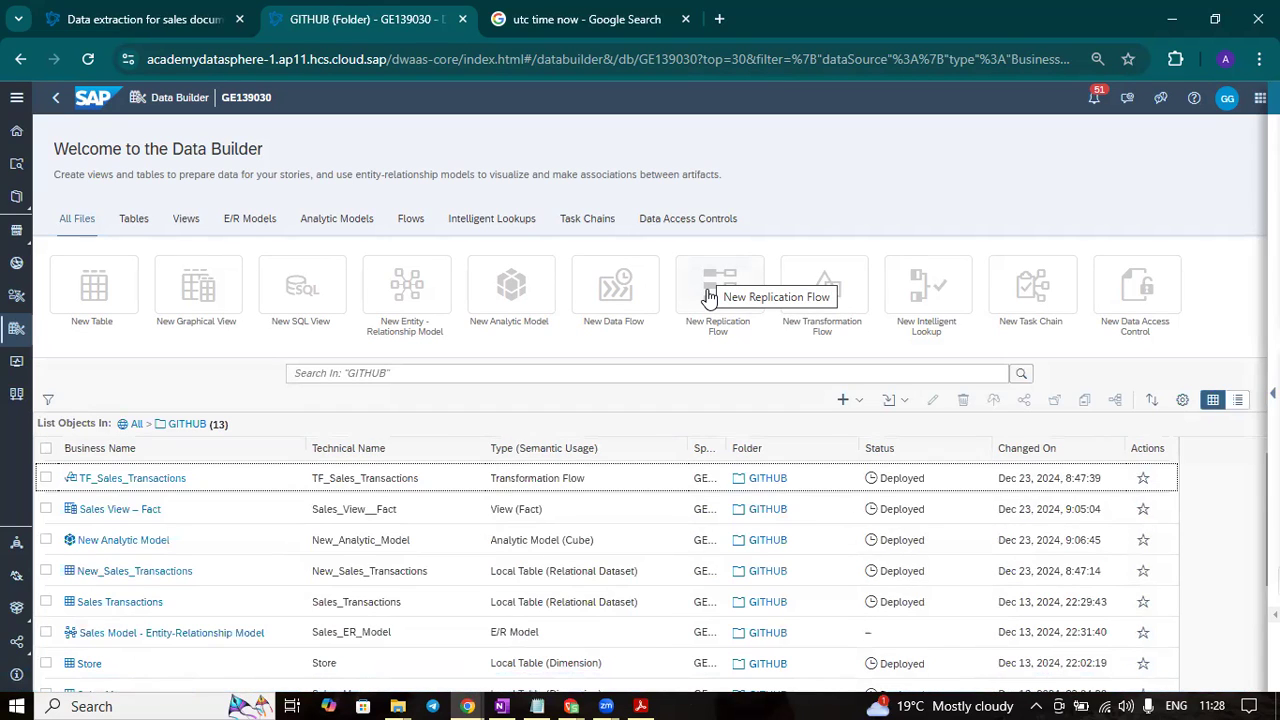
{"action": "left_click", "coordinate": [709, 298]}
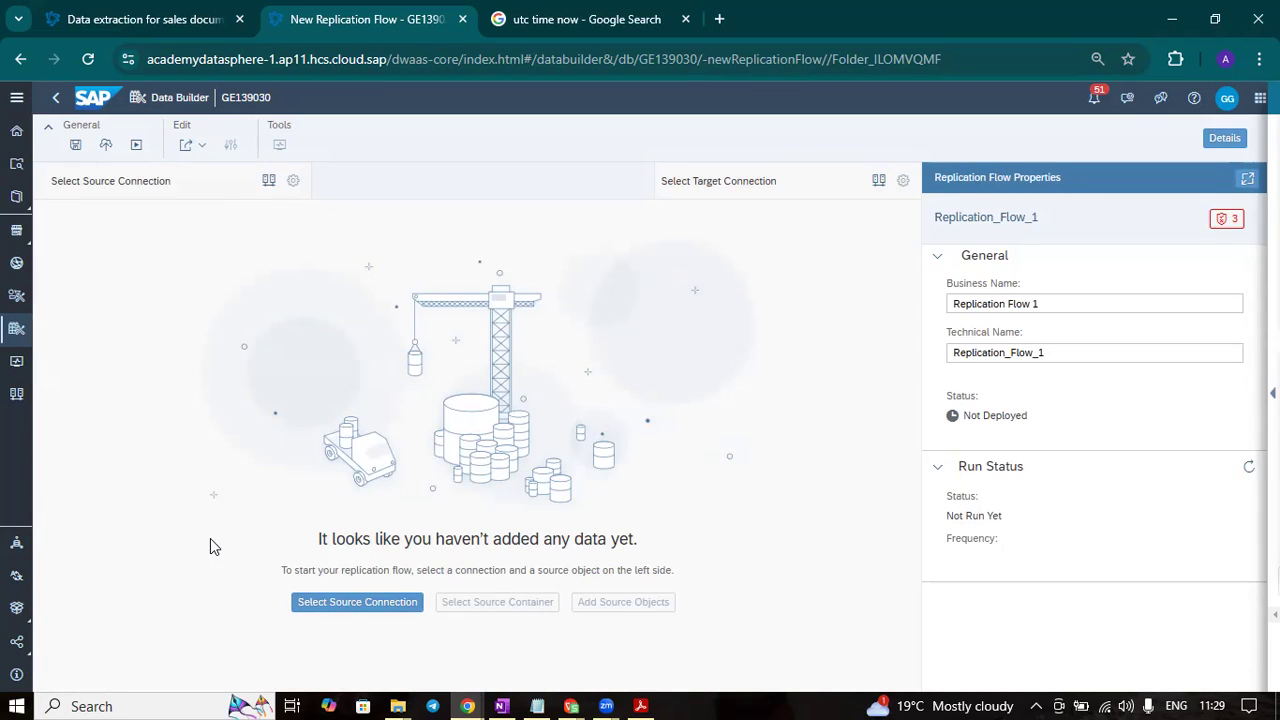
- Set S4_HANA as the replication flow's source connection and CDS_EXTRACTION as its source container
{"action": "left_click", "coordinate": [352, 605]}
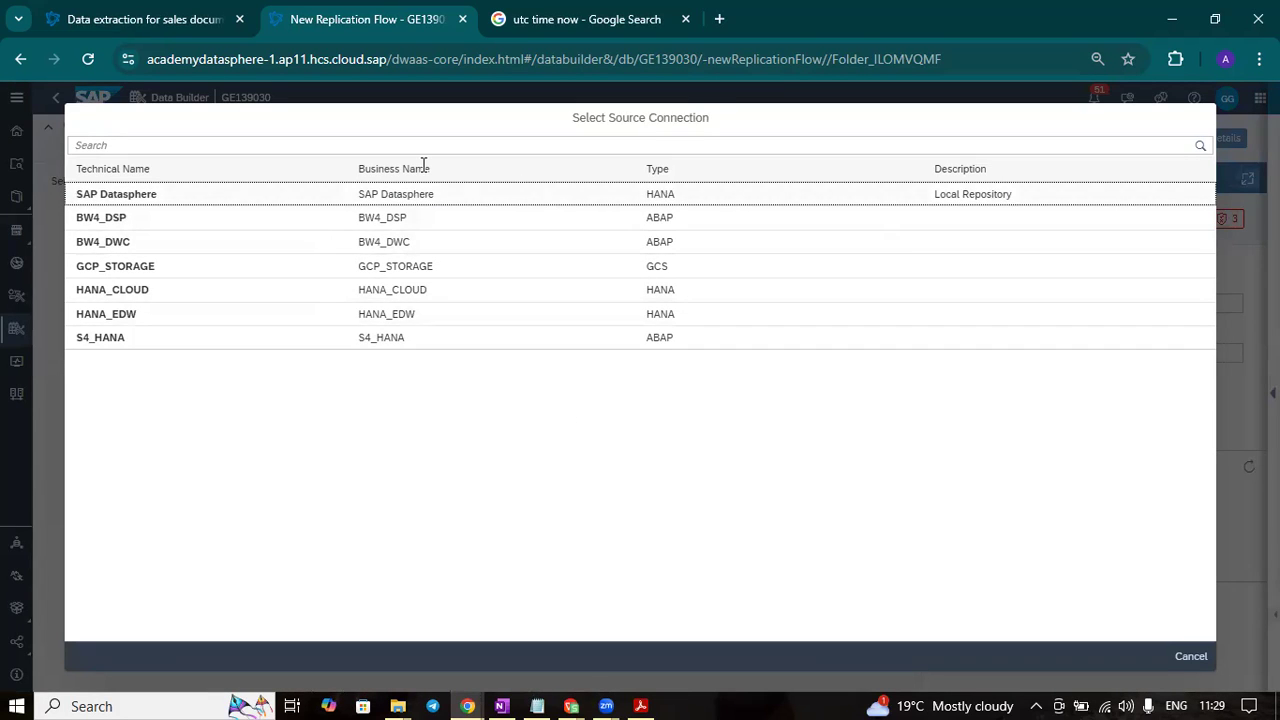
{"action": "left_click", "coordinate": [133, 346]}
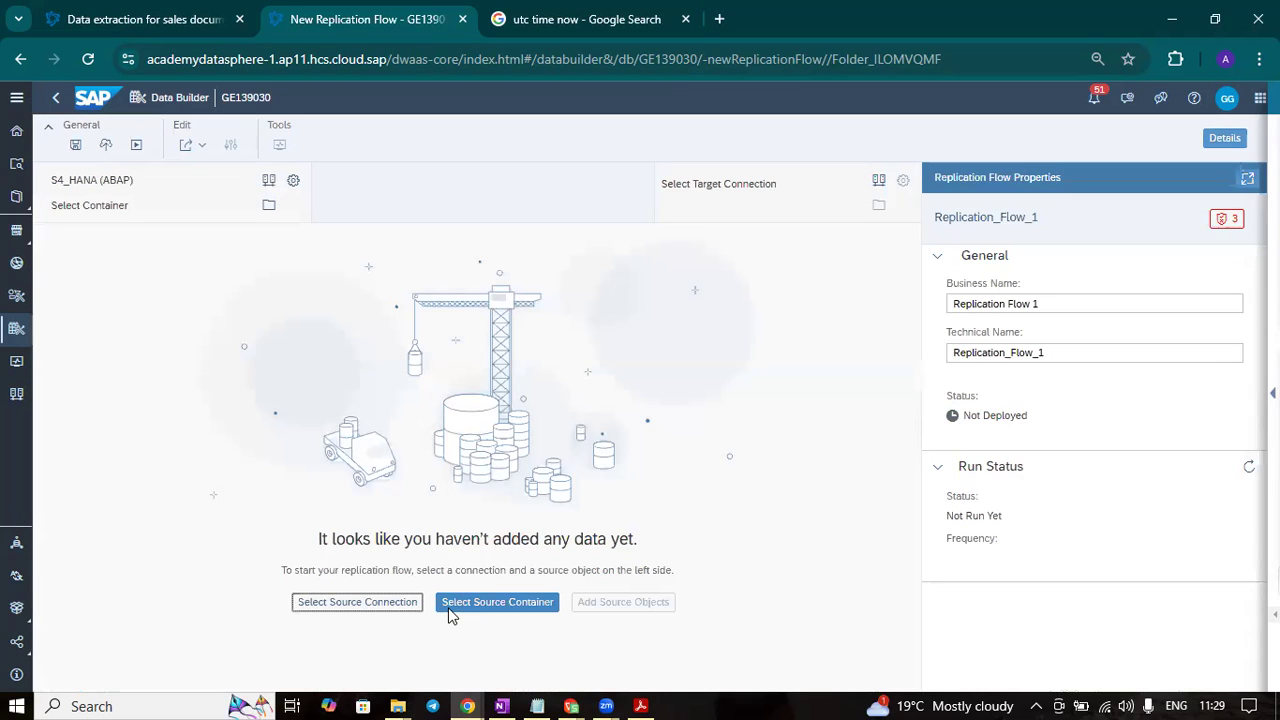
{"action": "left_click", "coordinate": [500, 610]}
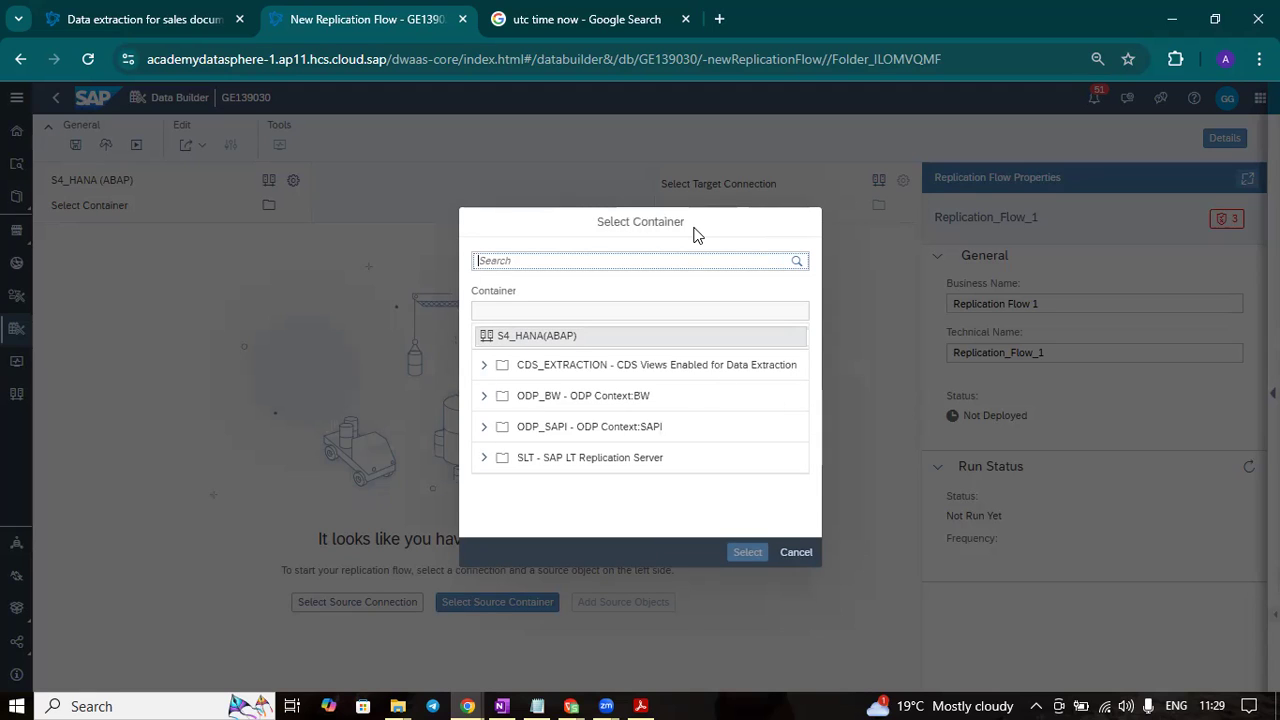
{"action": "left_click_drag", "start_coordinate": [694, 232], "coordinate": [543, 189]}
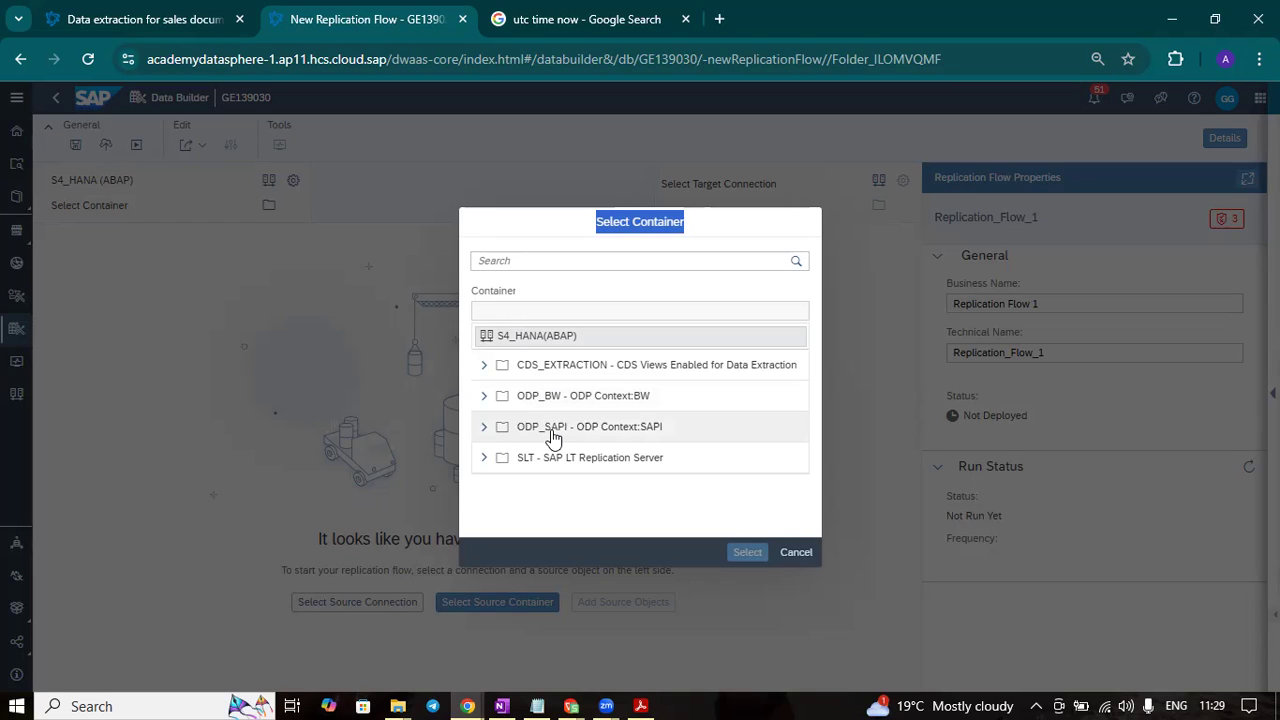
{"action": "left_click", "coordinate": [484, 428]}
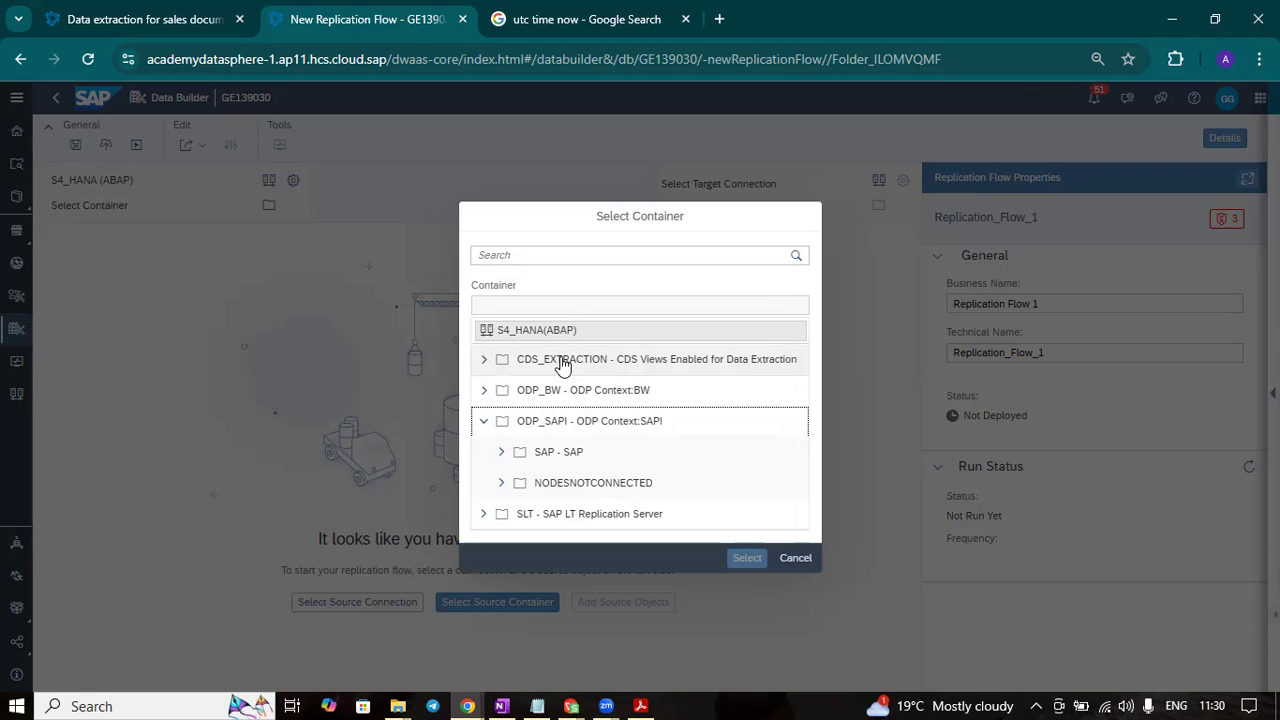
{"action": "left_click", "coordinate": [563, 372]}
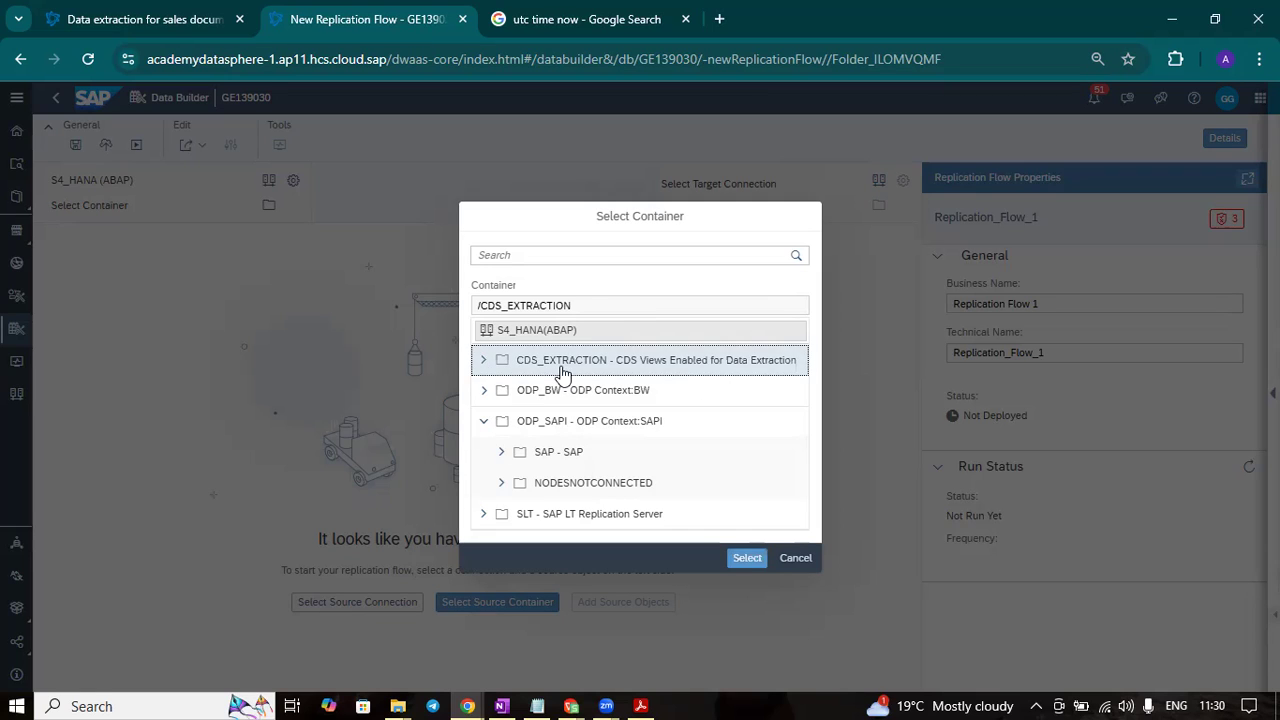
{"action": "left_click", "coordinate": [745, 558]}
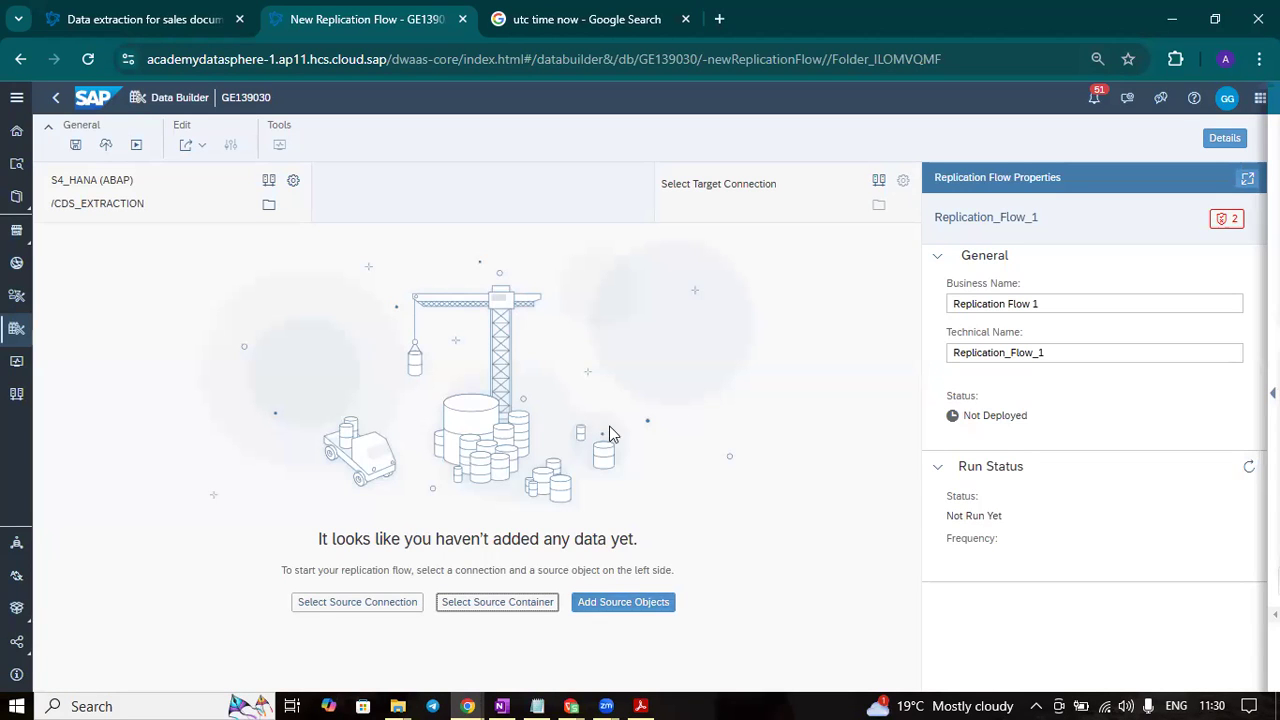
- Start adding source objects and search the CDS_EXTRACTION container for C_SALES
{"action": "left_click", "coordinate": [615, 605]}
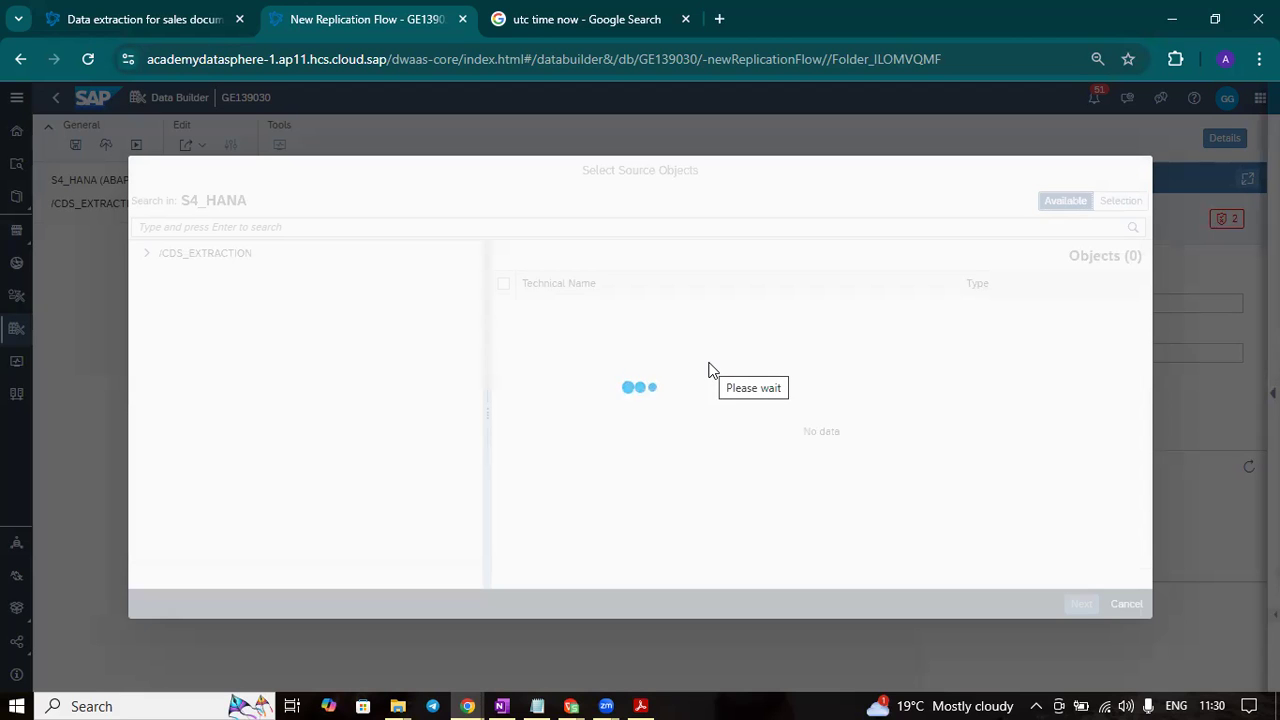
{"action": "scroll", "coordinate": [601, 413], "scroll_direction": "down", "scroll_amount": 20}
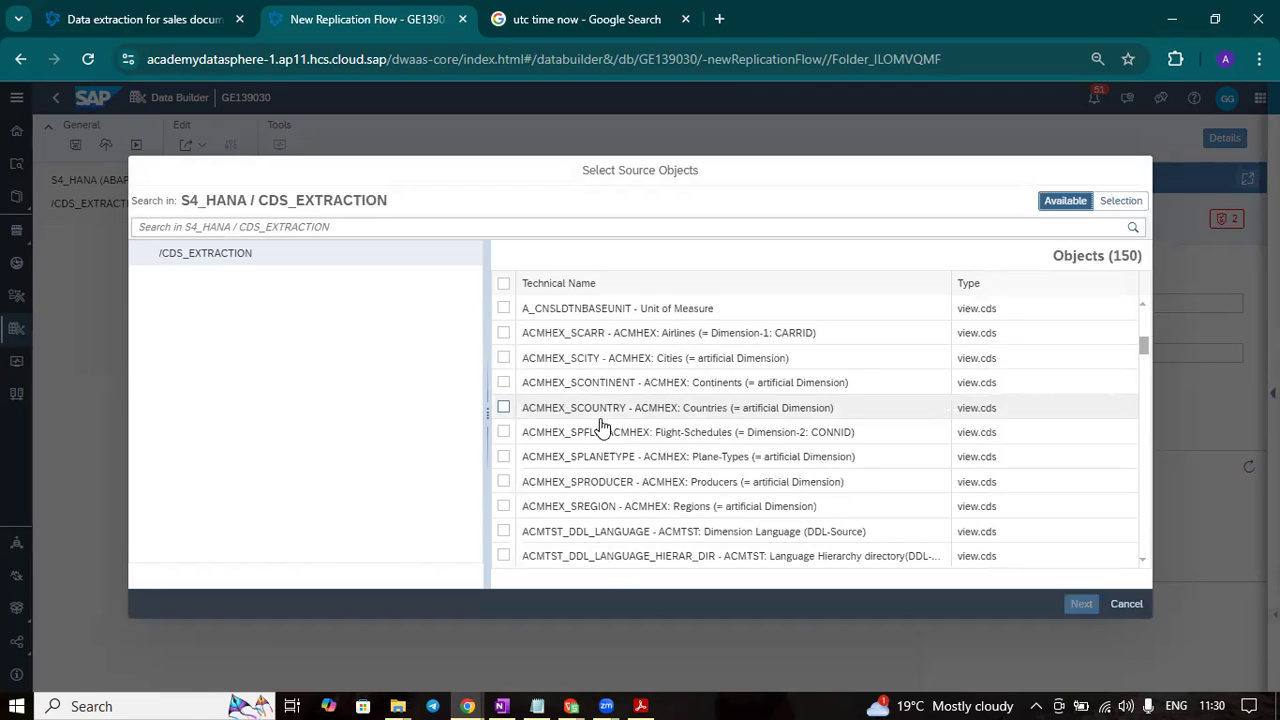
{"action": "scroll", "coordinate": [650, 490], "scroll_direction": "down", "scroll_amount": 10}
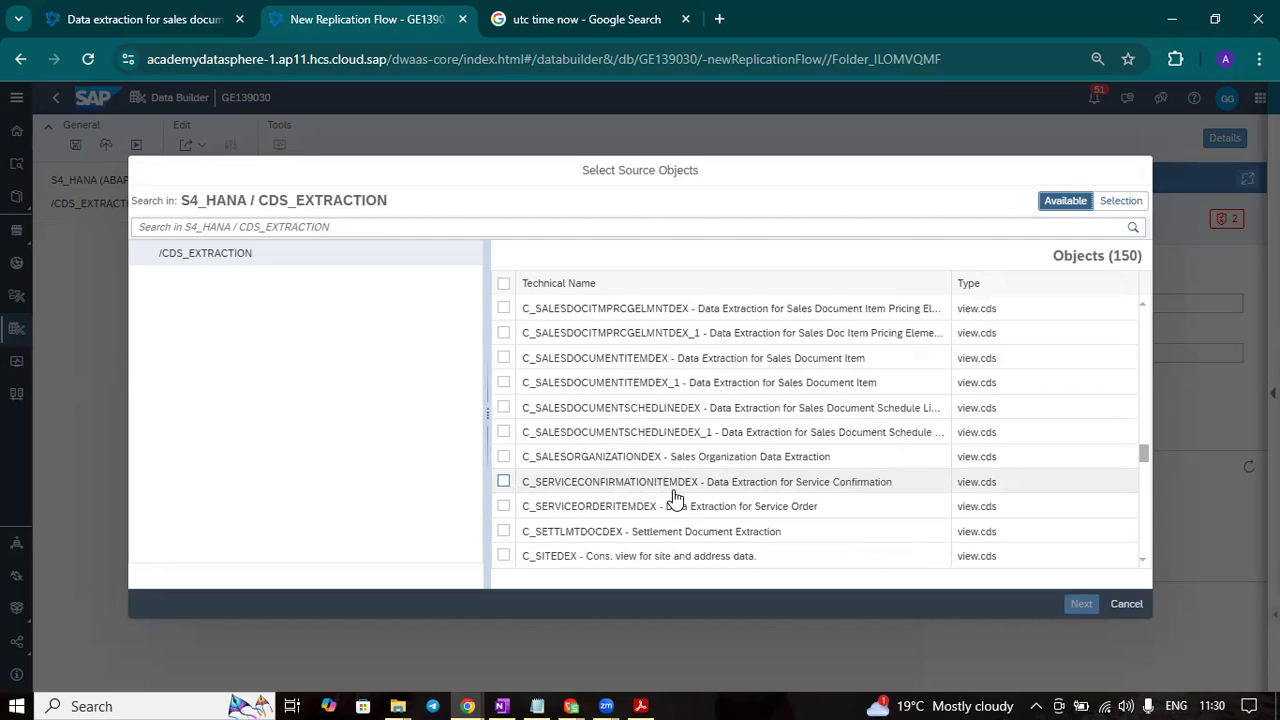
{"action": "scroll", "coordinate": [760, 500], "scroll_direction": "down", "scroll_amount": 3}
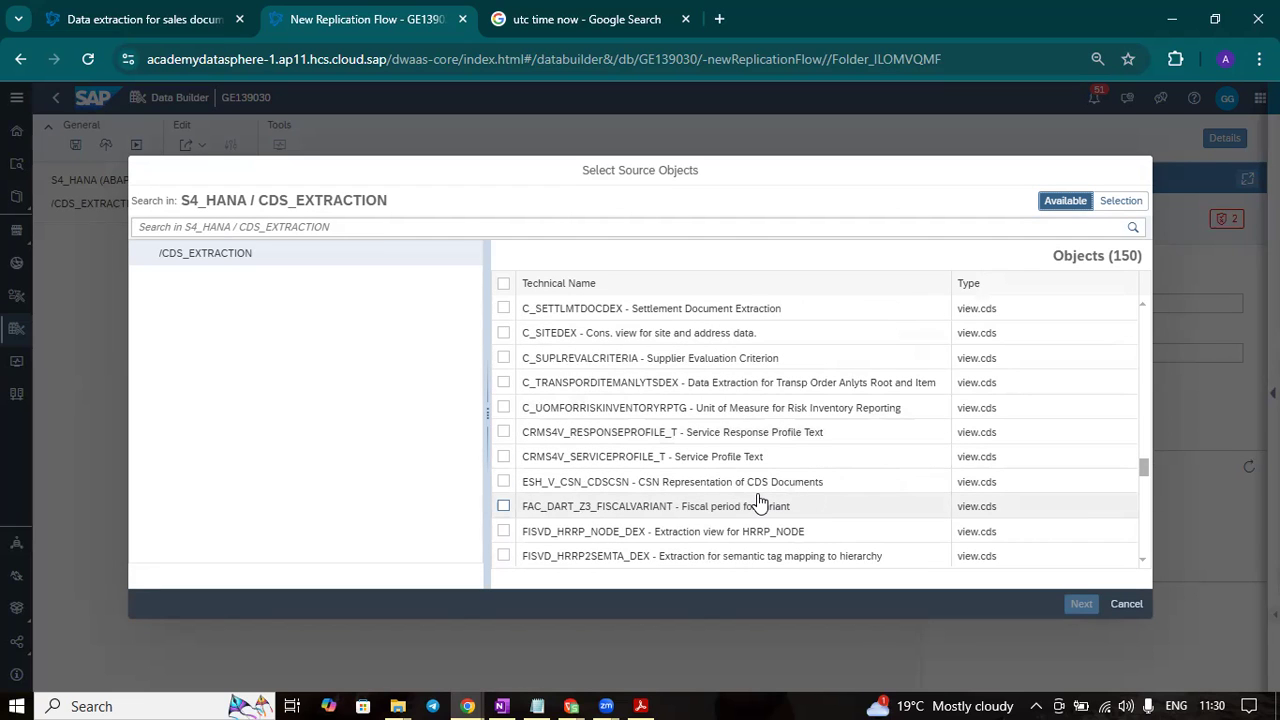
{"action": "scroll", "coordinate": [620, 400], "scroll_direction": "up", "scroll_amount": 3}
{"action": "left_click", "coordinate": [372, 227]}
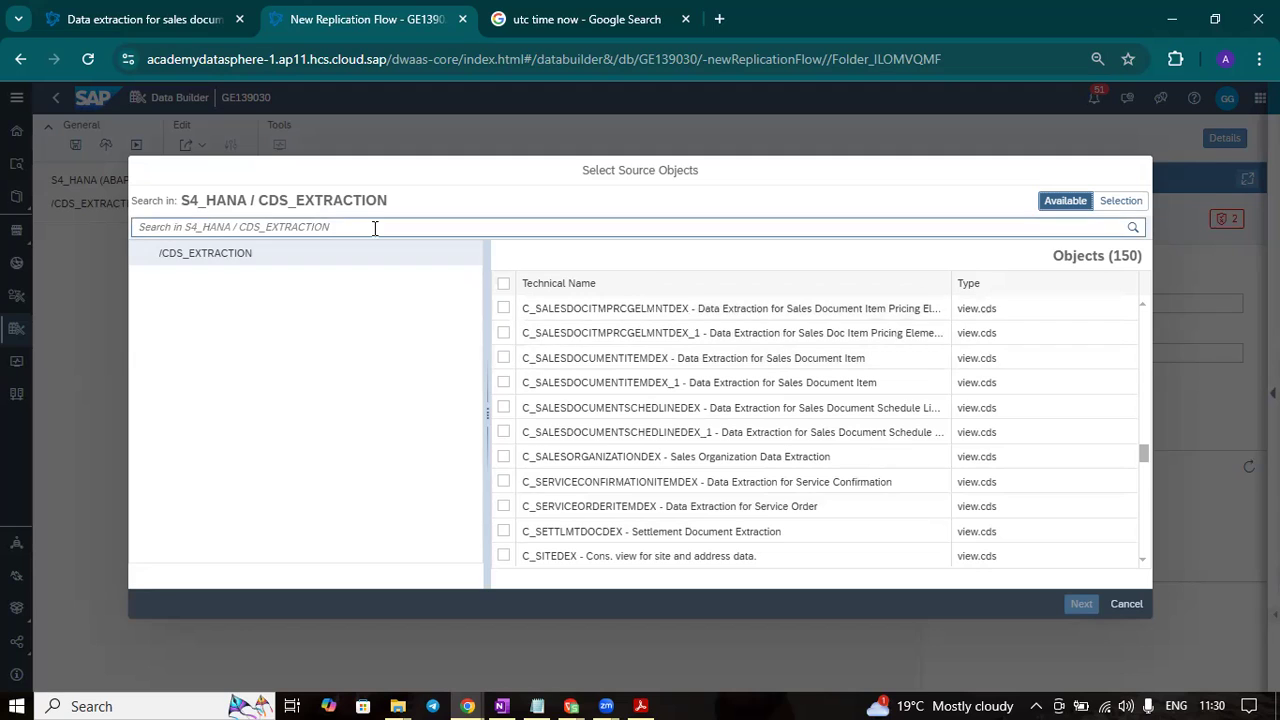
{"action": "type", "text": "C_SALES"}
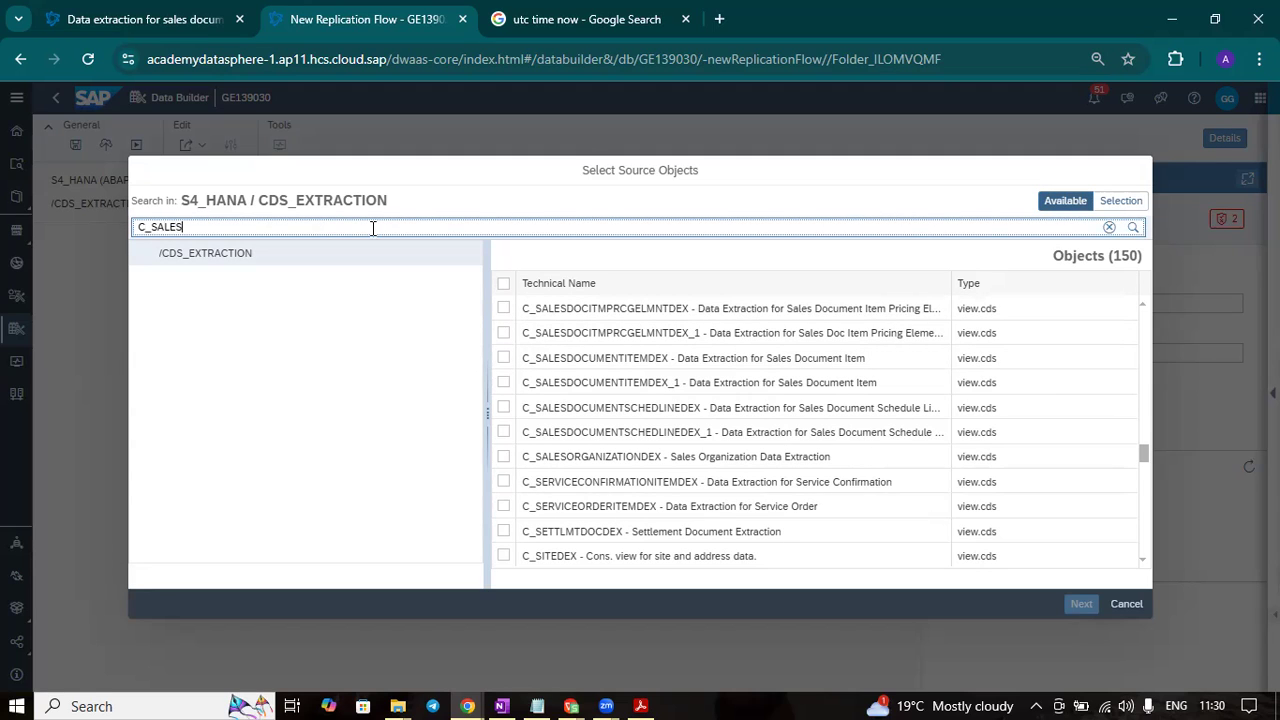
{"action": "left_click", "coordinate": [1133, 231]}
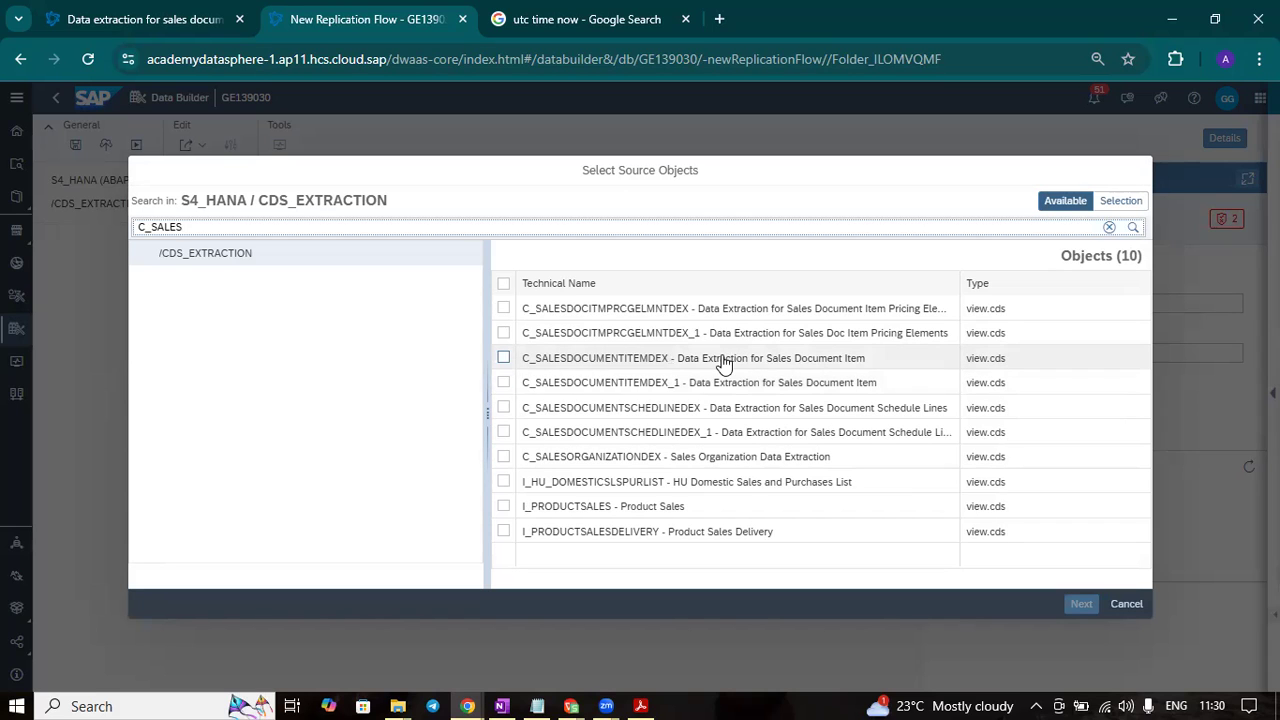
- Add the CDS view C_SALESDOCUMENTITEMDEX to the replication flow as its source object
{"action": "left_click", "coordinate": [504, 358]}
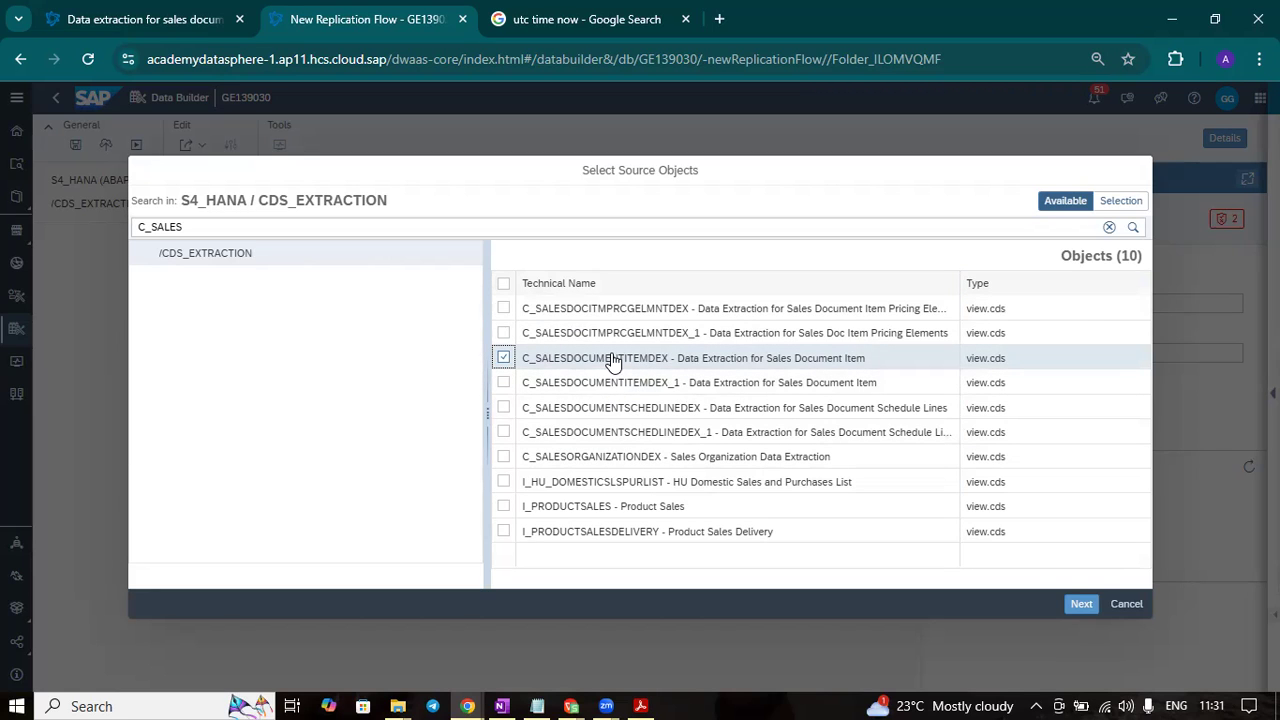
{"action": "left_click", "coordinate": [1082, 604]}
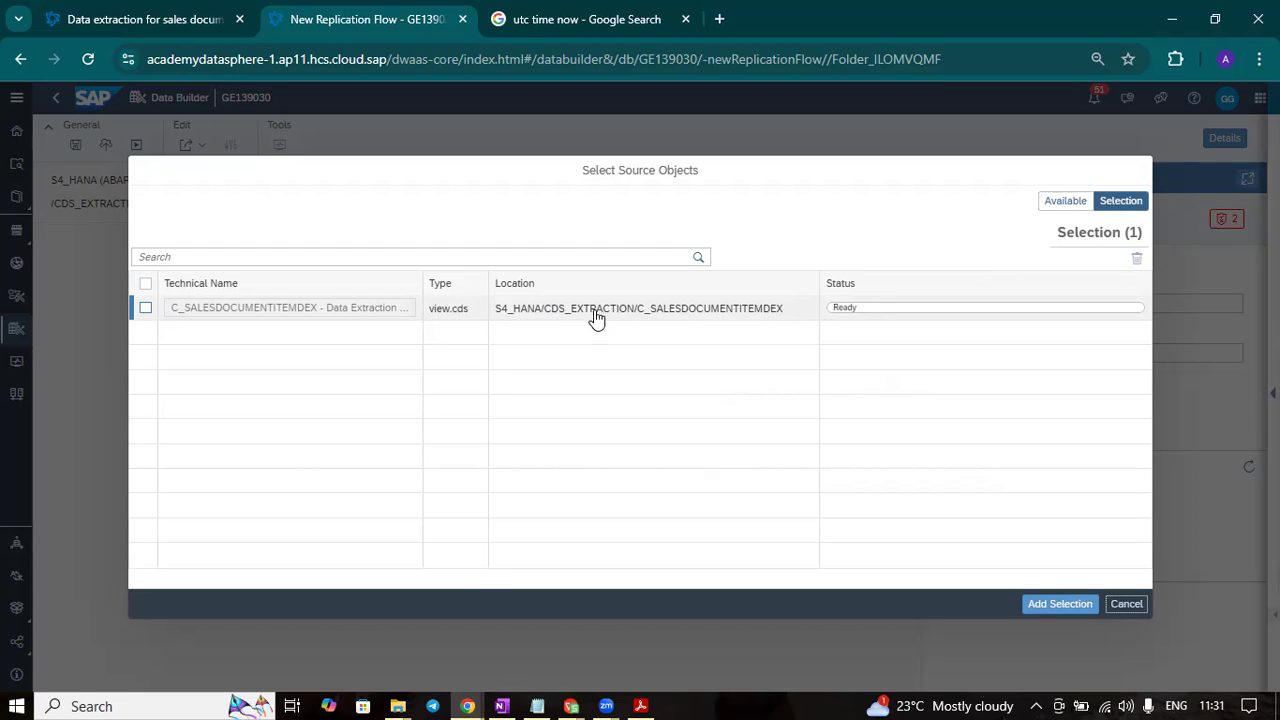
{"action": "left_click", "coordinate": [1055, 603]}
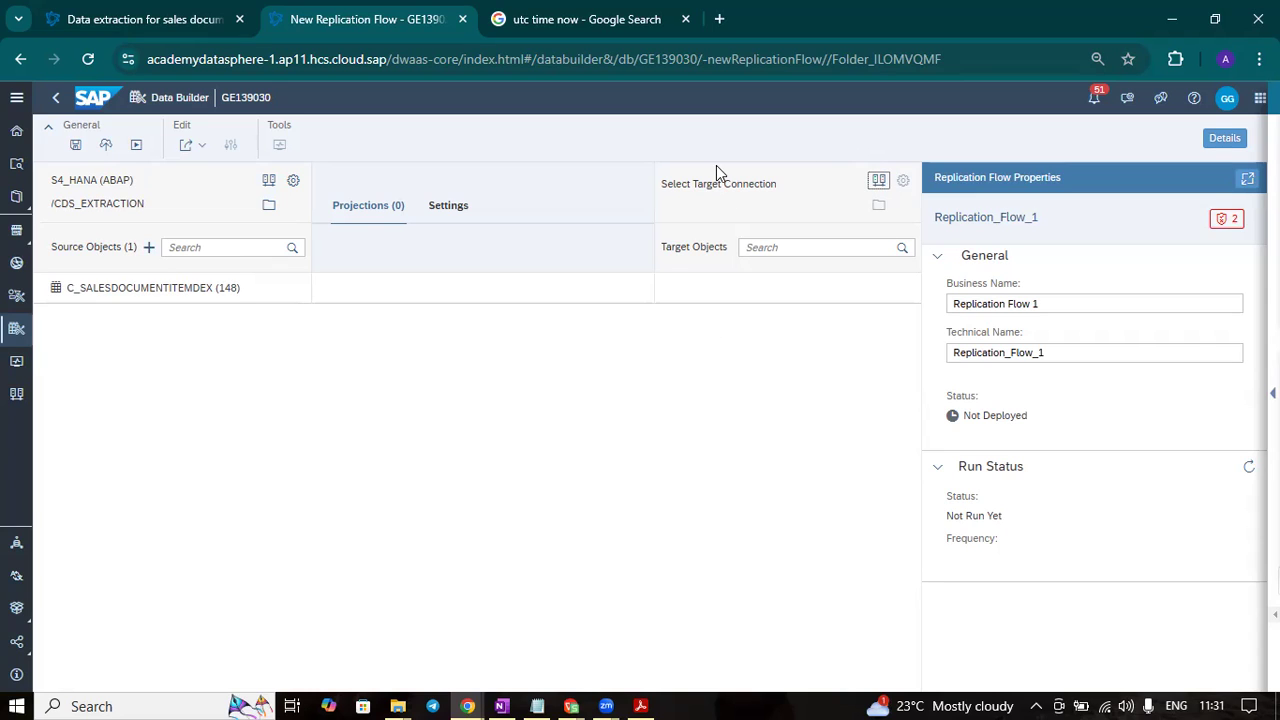
- Set the local repository SAP Datasphere as the replication flow's target connection
{"action": "left_click", "coordinate": [876, 183]}
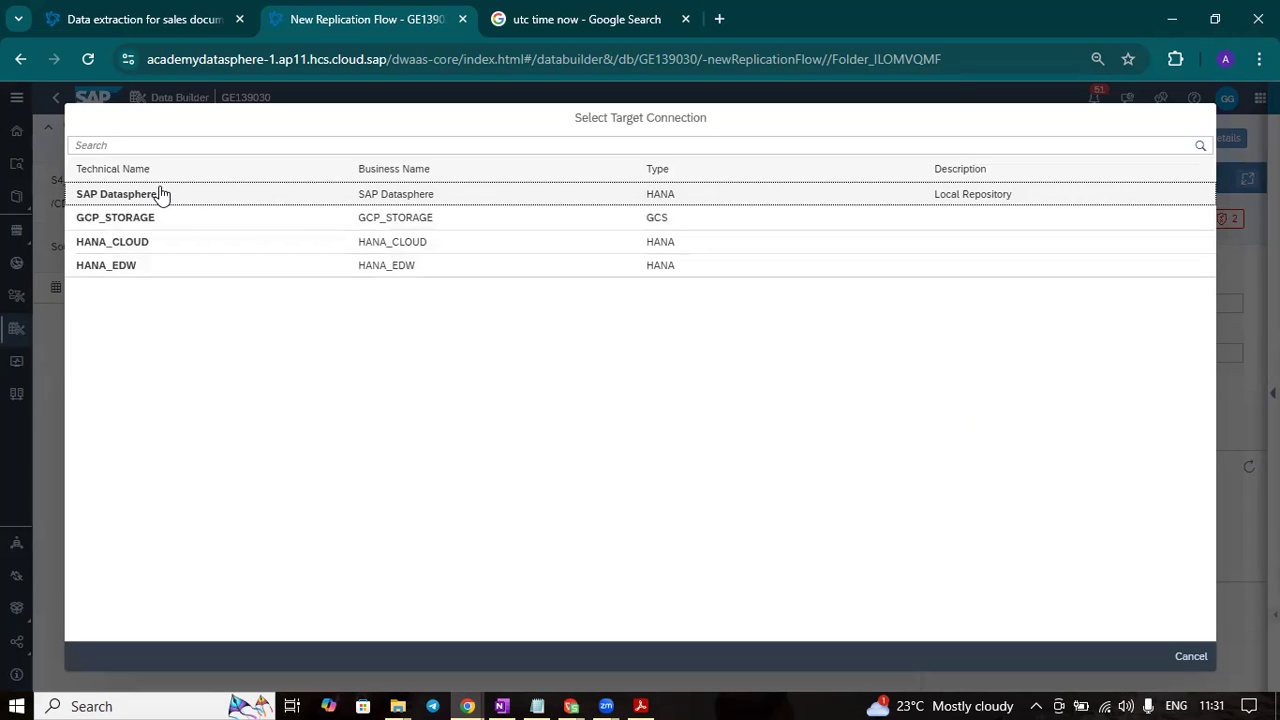
{"action": "left_click", "coordinate": [266, 206]}
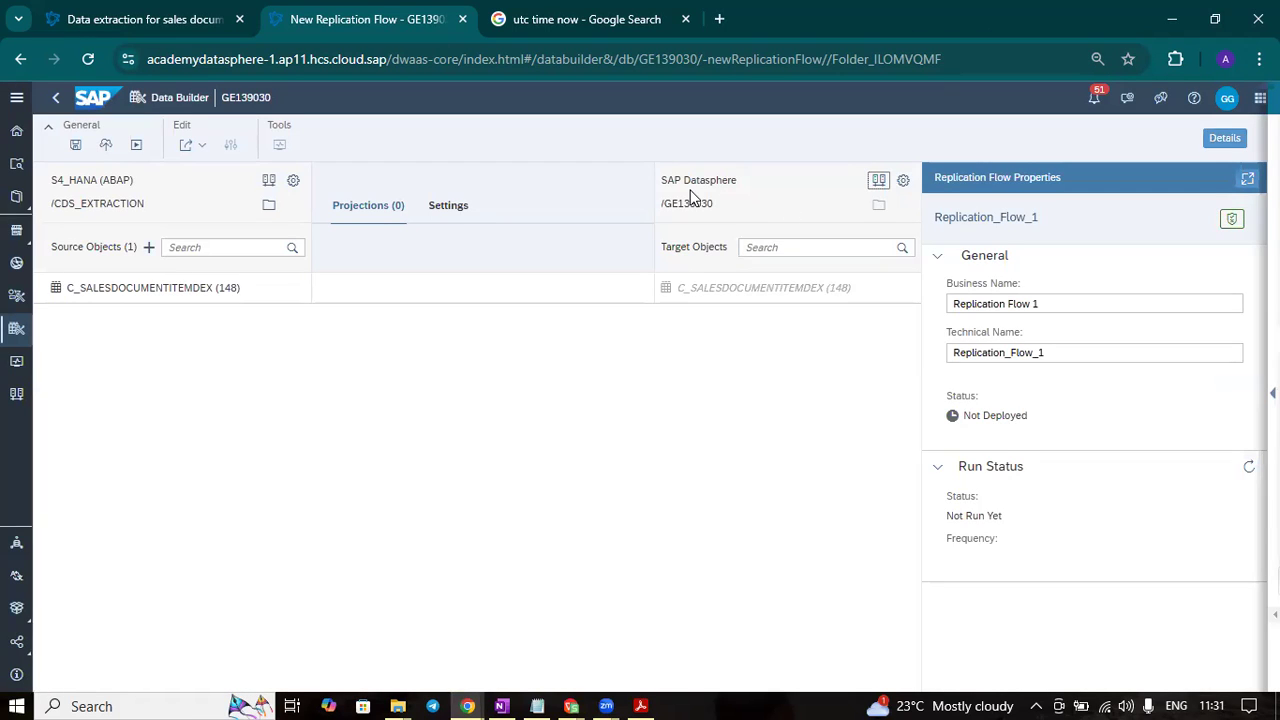
{"action": "left_click", "coordinate": [879, 207]}
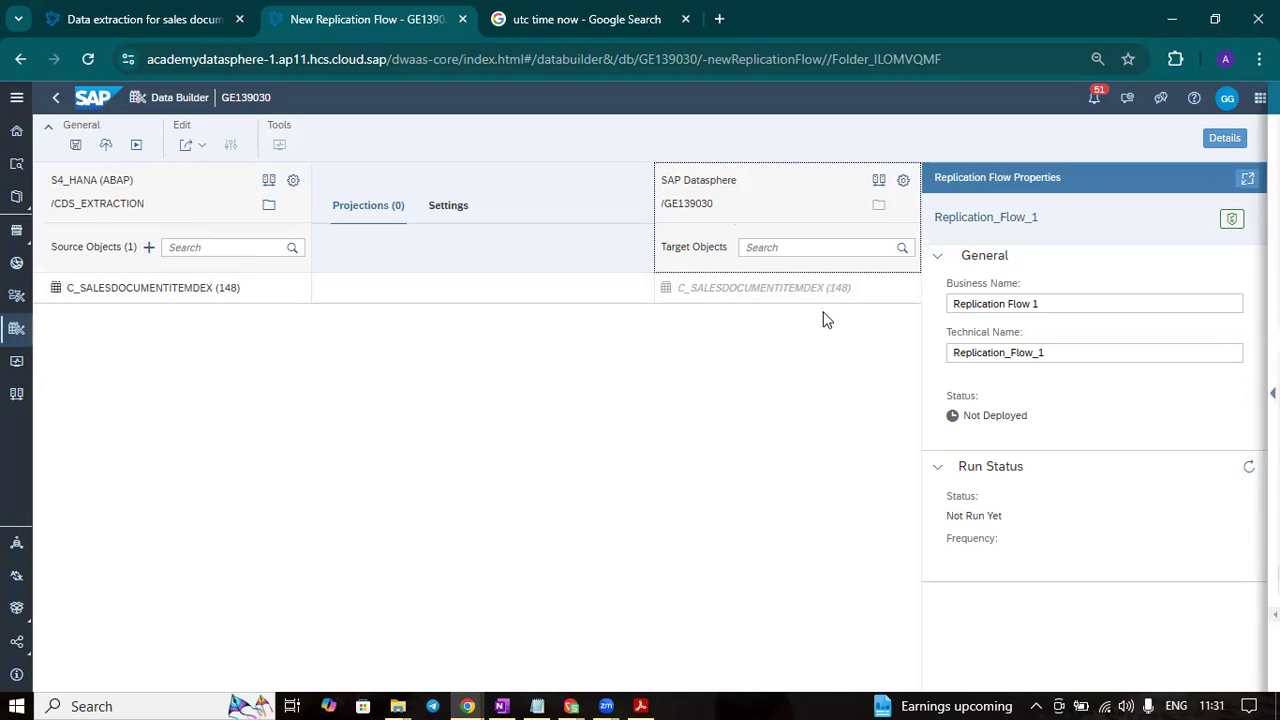
- Rename the target object's technical name to C_SALESDOCUMENTITEMS
{"action": "mouse_move", "coordinate": [851, 291]}
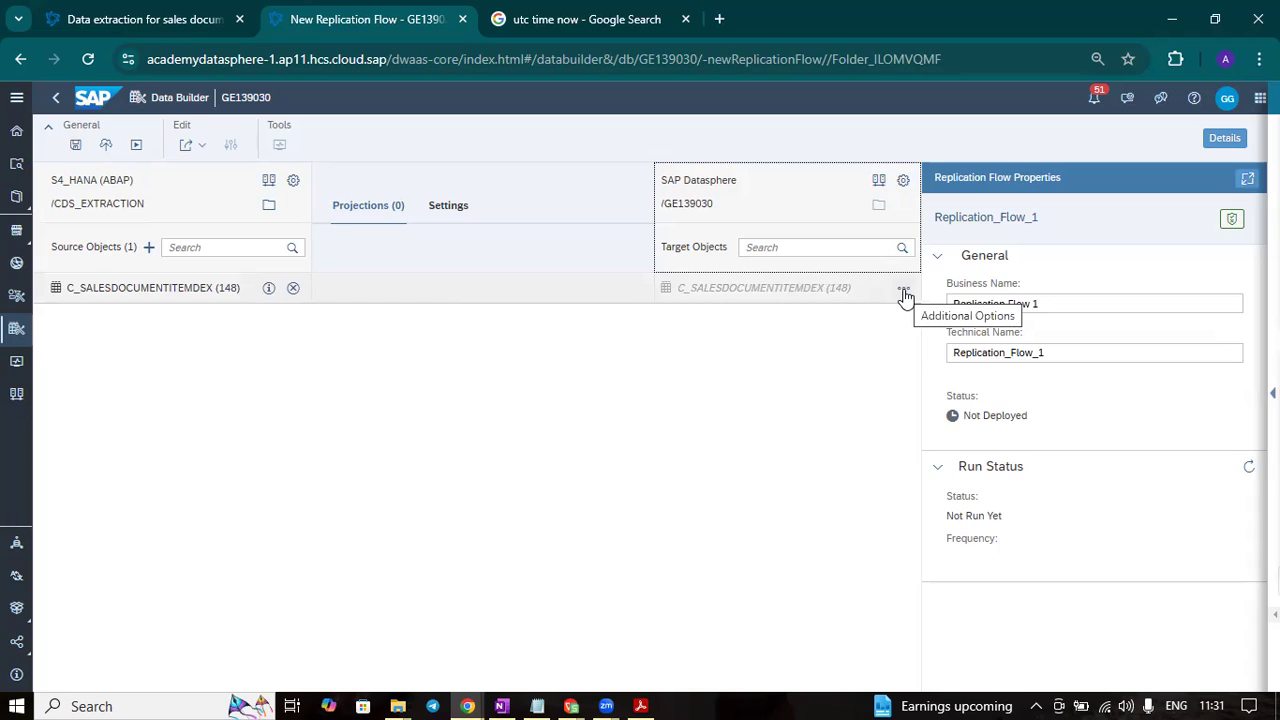
{"action": "left_click", "coordinate": [904, 295]}
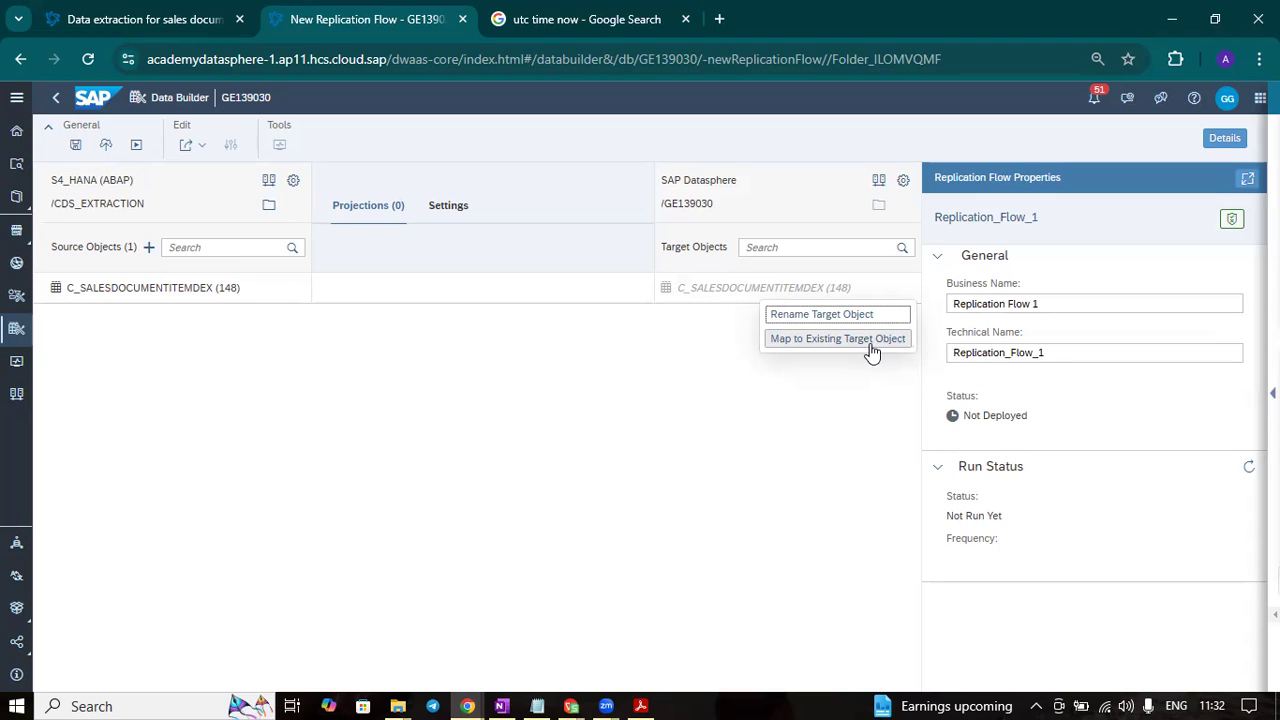
{"action": "left_click", "coordinate": [871, 316]}
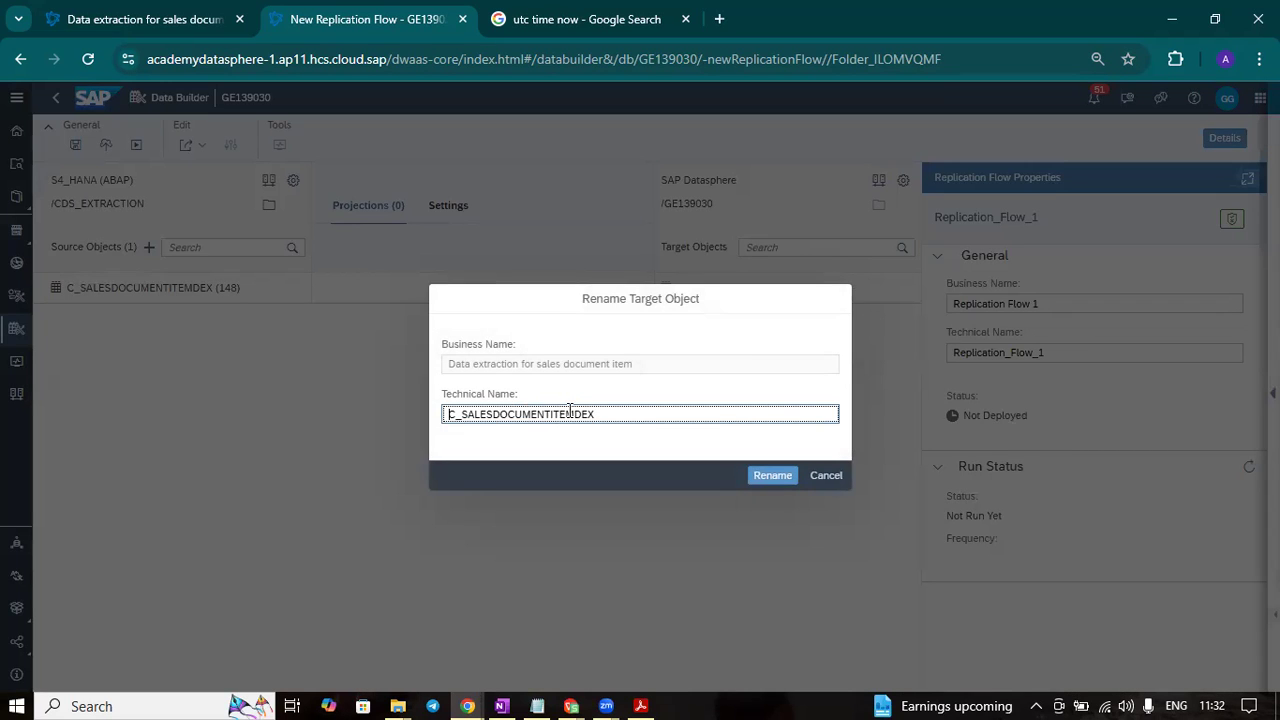
{"action": "left_click_drag", "start_coordinate": [577, 414], "coordinate": [630, 424]}
{"action": "key", "text": "BackSpace"}
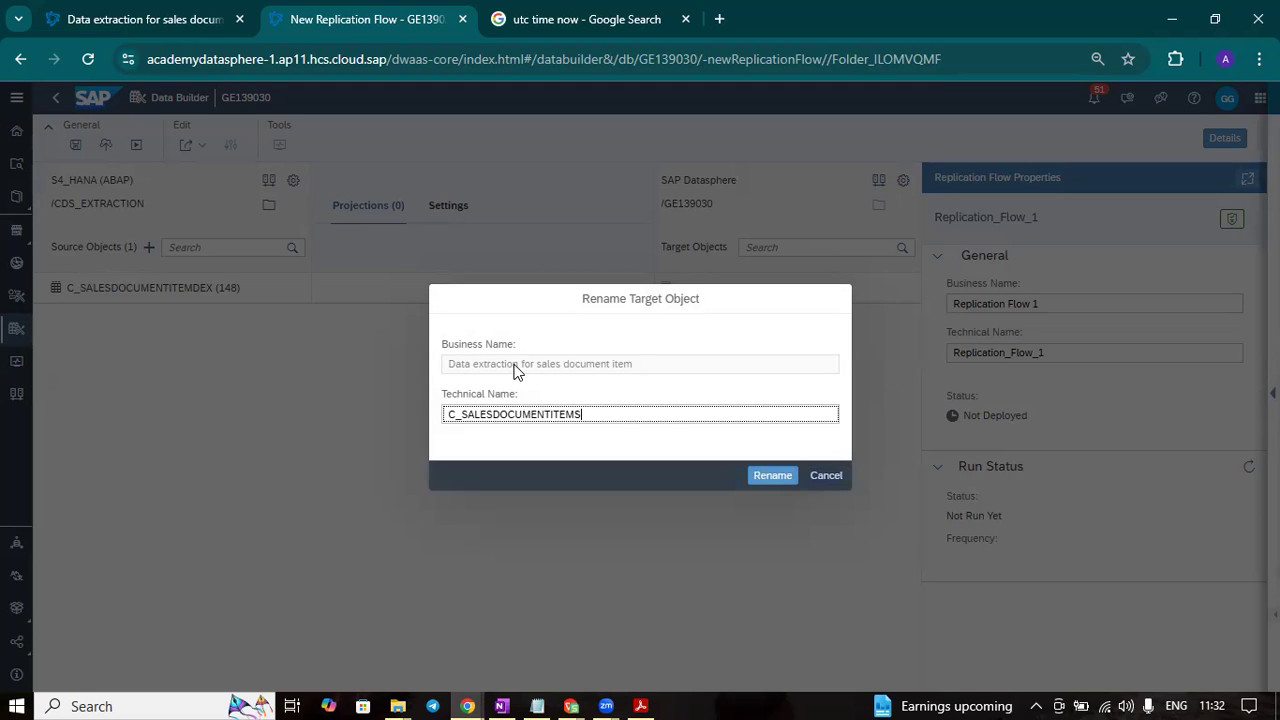
{"action": "left_click", "coordinate": [772, 475]}
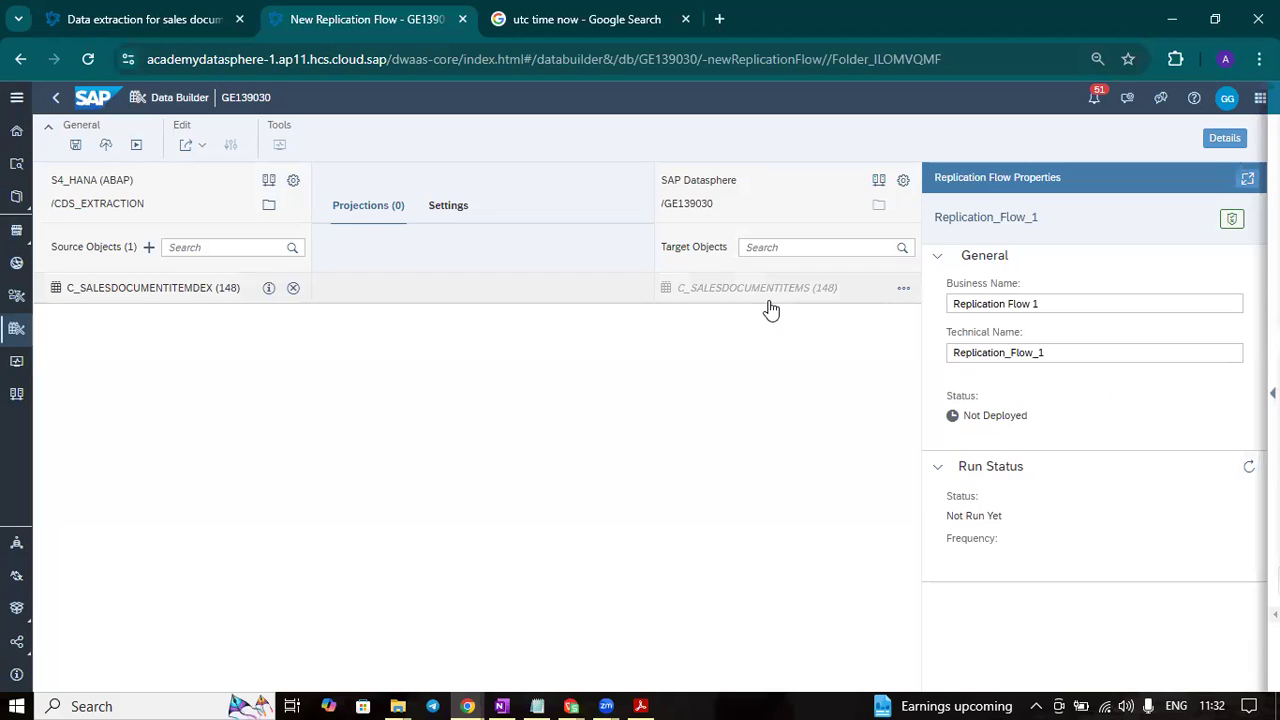
- Open the object properties of C_SALESDOCUMENTITEMS and look through its projections, load settings and target columns
{"action": "left_click", "coordinate": [406, 295]}
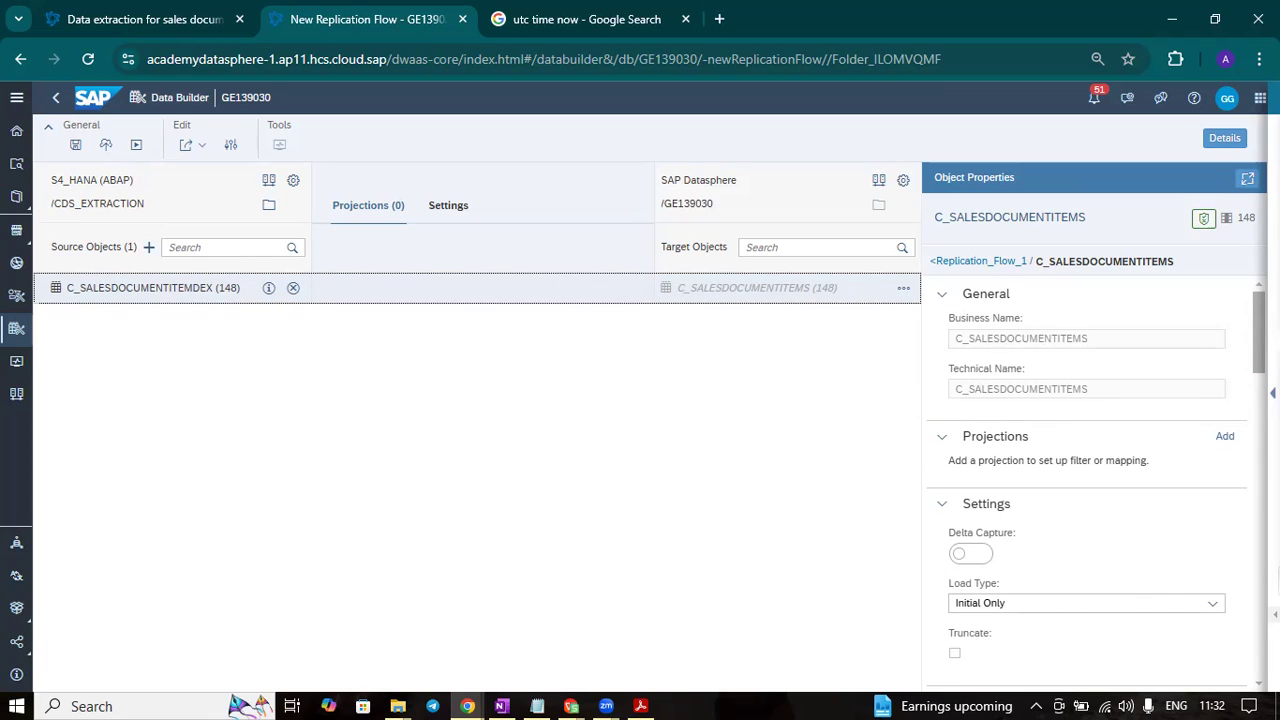
{"action": "scroll", "coordinate": [1090, 480], "scroll_direction": "down", "scroll_amount": 1}
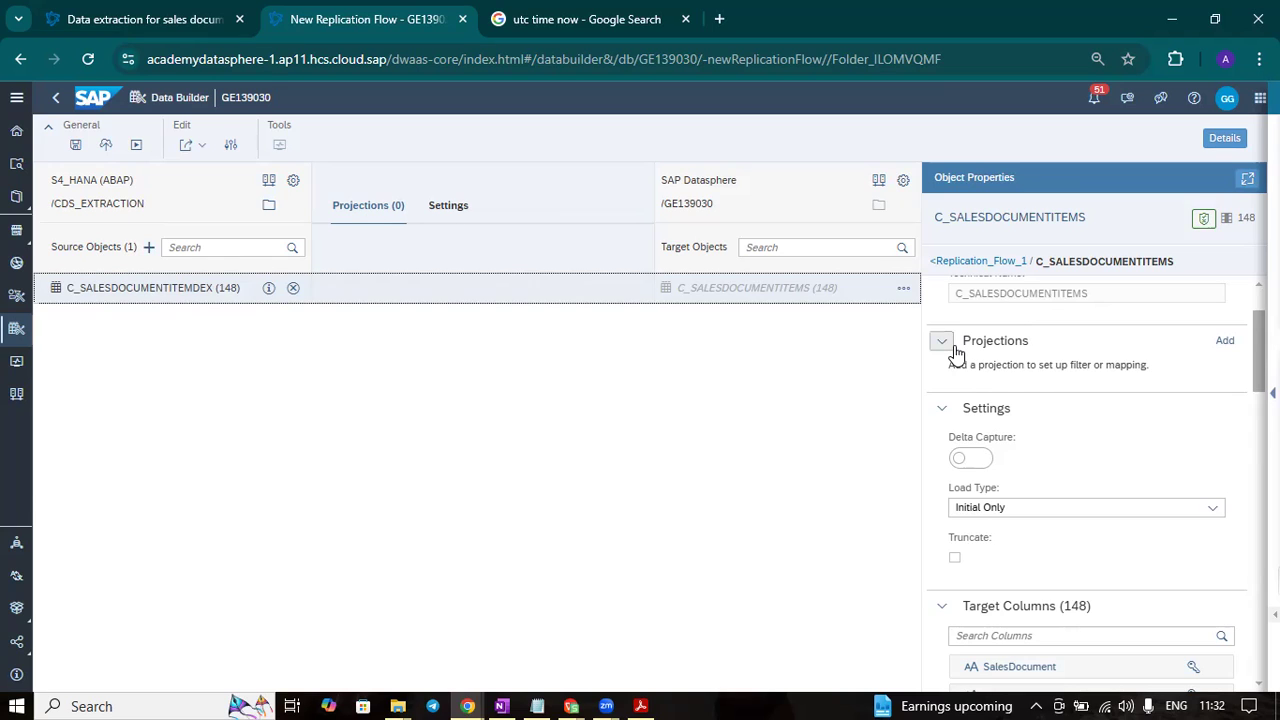
{"action": "left_click", "coordinate": [943, 411]}
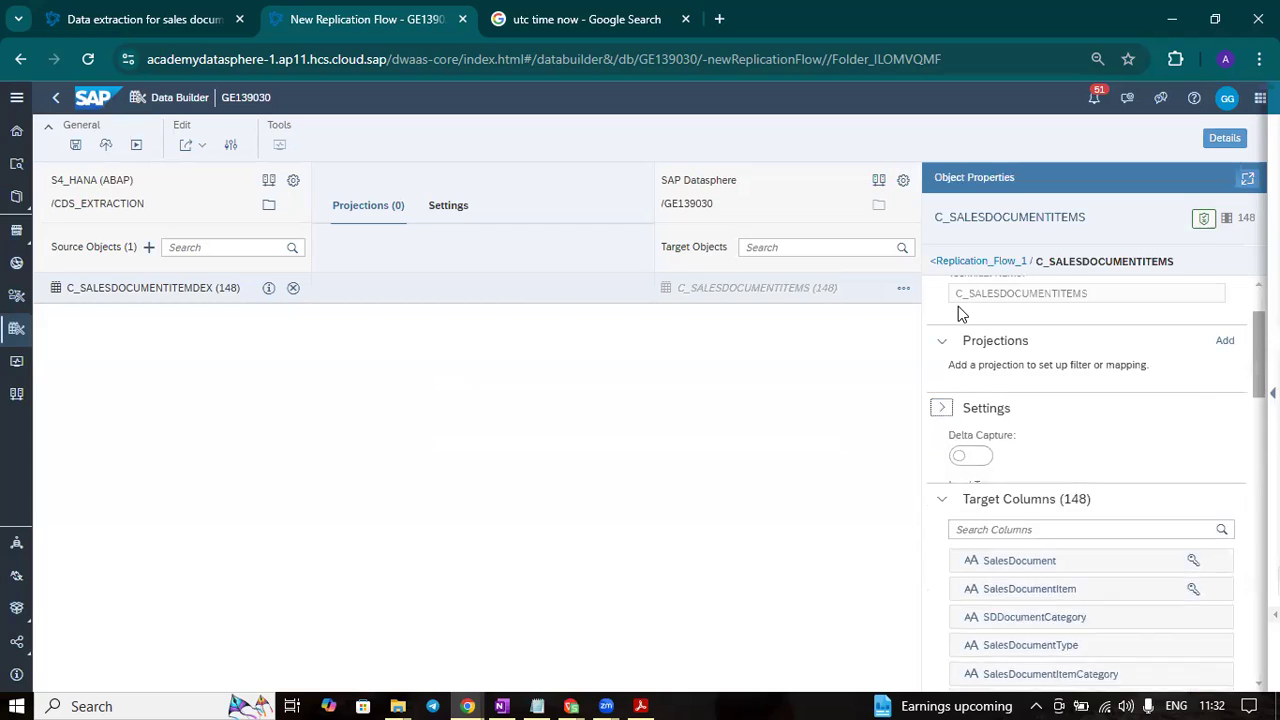
{"action": "left_click", "coordinate": [942, 410]}
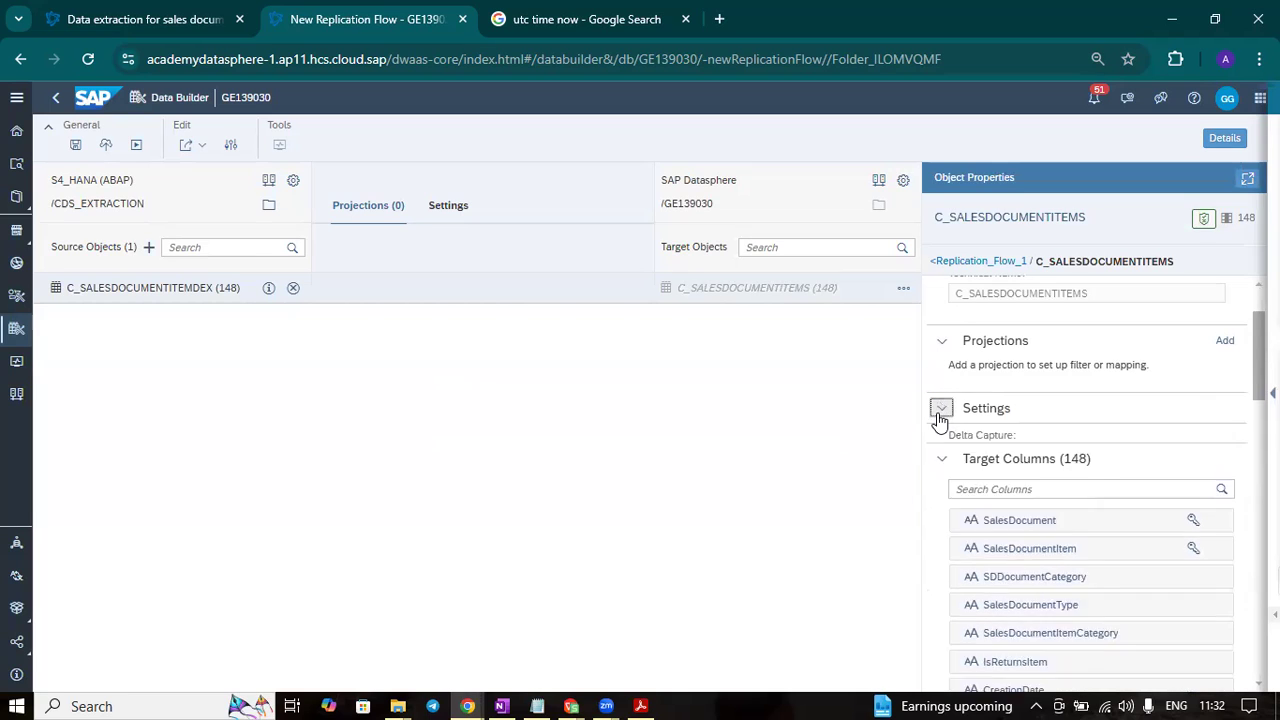
- Start a projection for C_SALESDOCUMENTITEMS and examine the columns available for filtering and the filter operators for SalesDocument
{"action": "left_click", "coordinate": [1225, 346]}
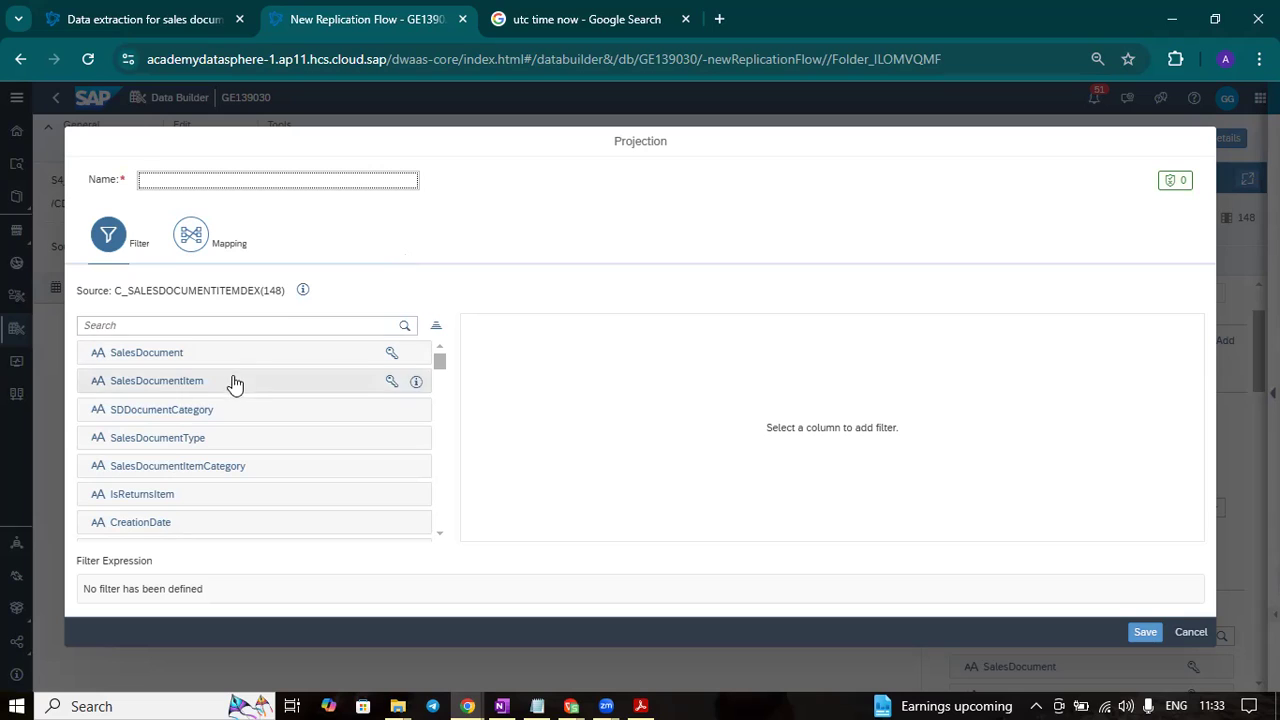
{"action": "scroll", "coordinate": [237, 406], "scroll_direction": "down", "scroll_amount": 3}
{"action": "scroll", "coordinate": [237, 406], "scroll_direction": "up", "scroll_amount": 3}
{"action": "scroll", "coordinate": [229, 423], "scroll_direction": "down", "scroll_amount": 5}
{"action": "scroll", "coordinate": [230, 424], "scroll_direction": "down", "scroll_amount": 10}
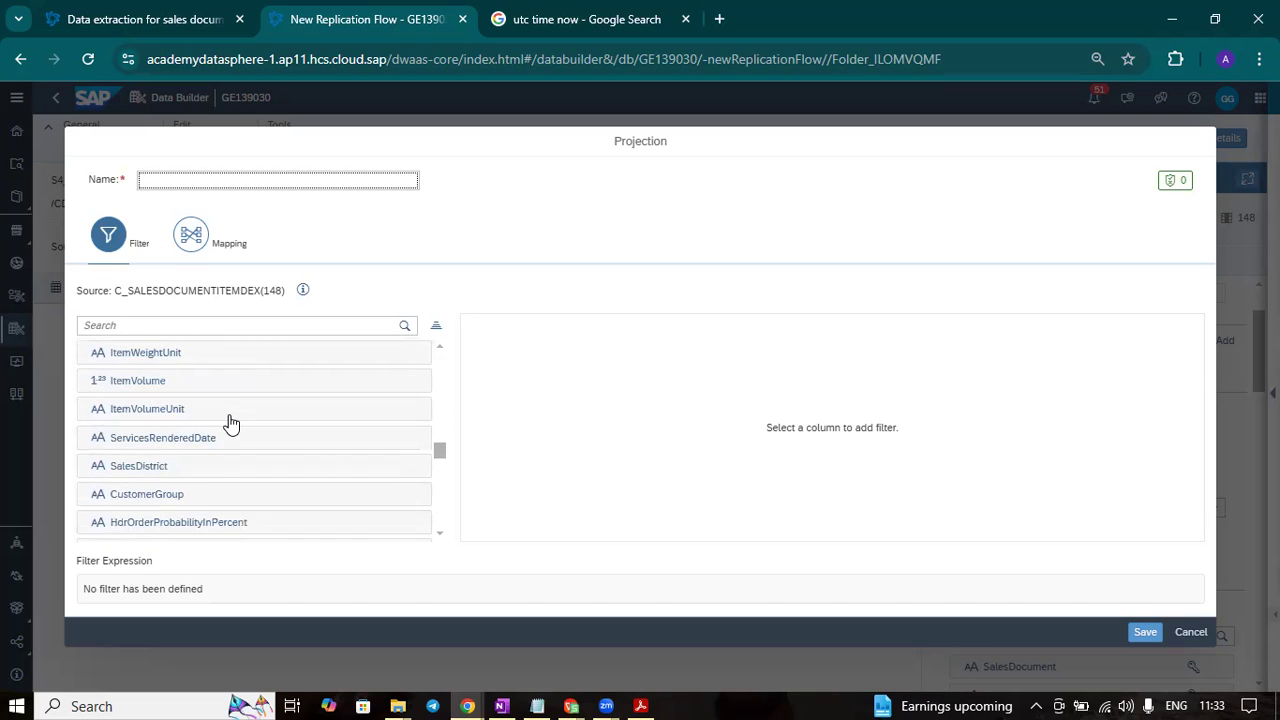
{"action": "scroll", "coordinate": [228, 422], "scroll_direction": "up", "scroll_amount": 12}
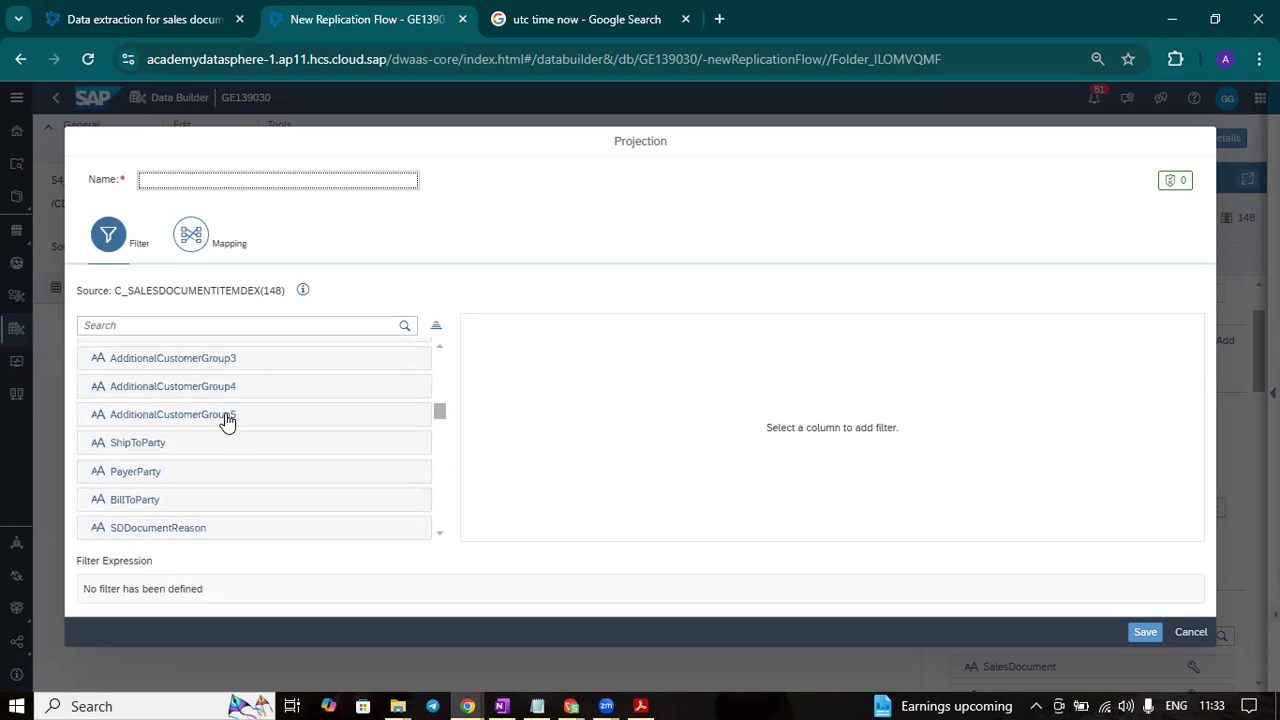
{"action": "scroll", "coordinate": [306, 422], "scroll_direction": "up", "scroll_amount": 3}
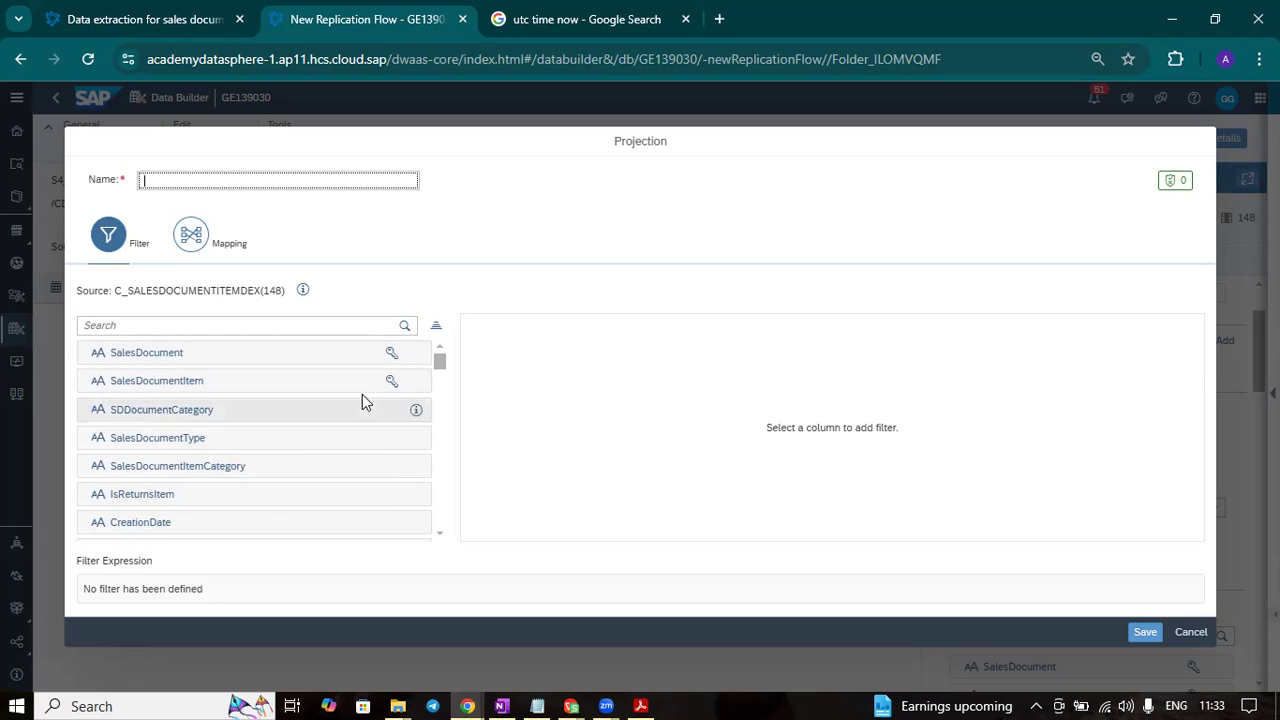
{"action": "left_click", "coordinate": [237, 356]}
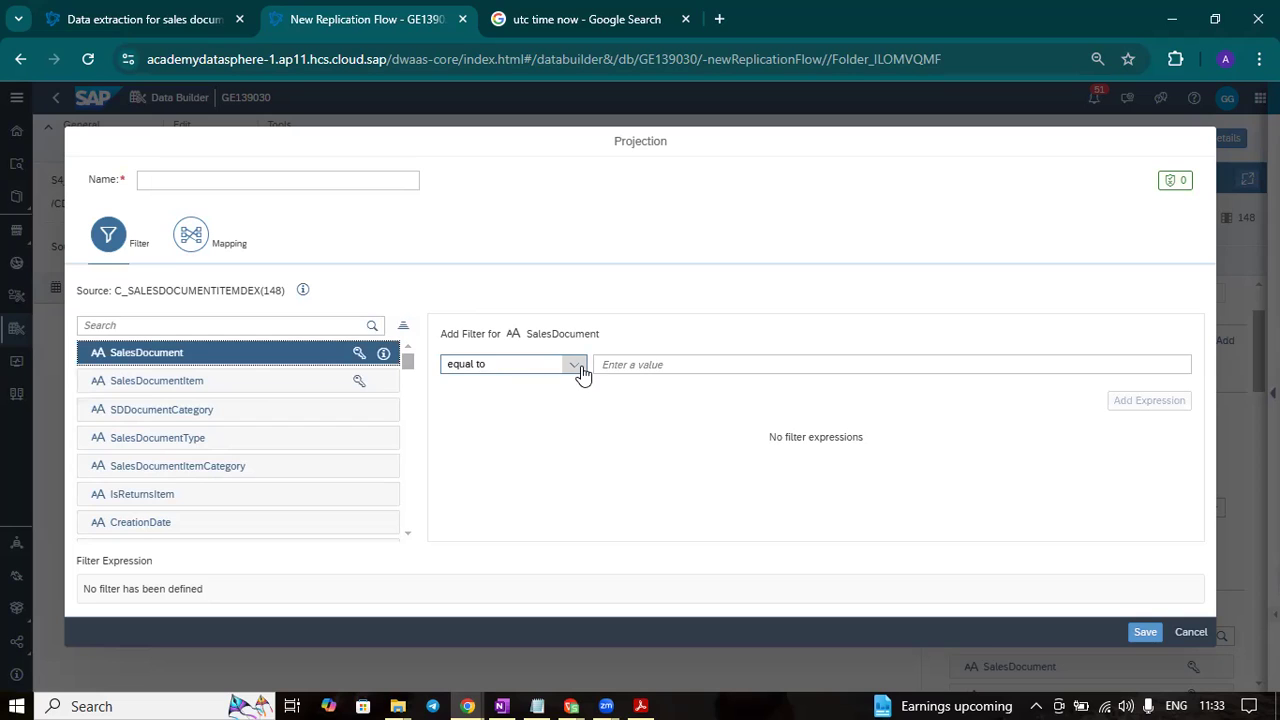
{"action": "left_click", "coordinate": [578, 366]}
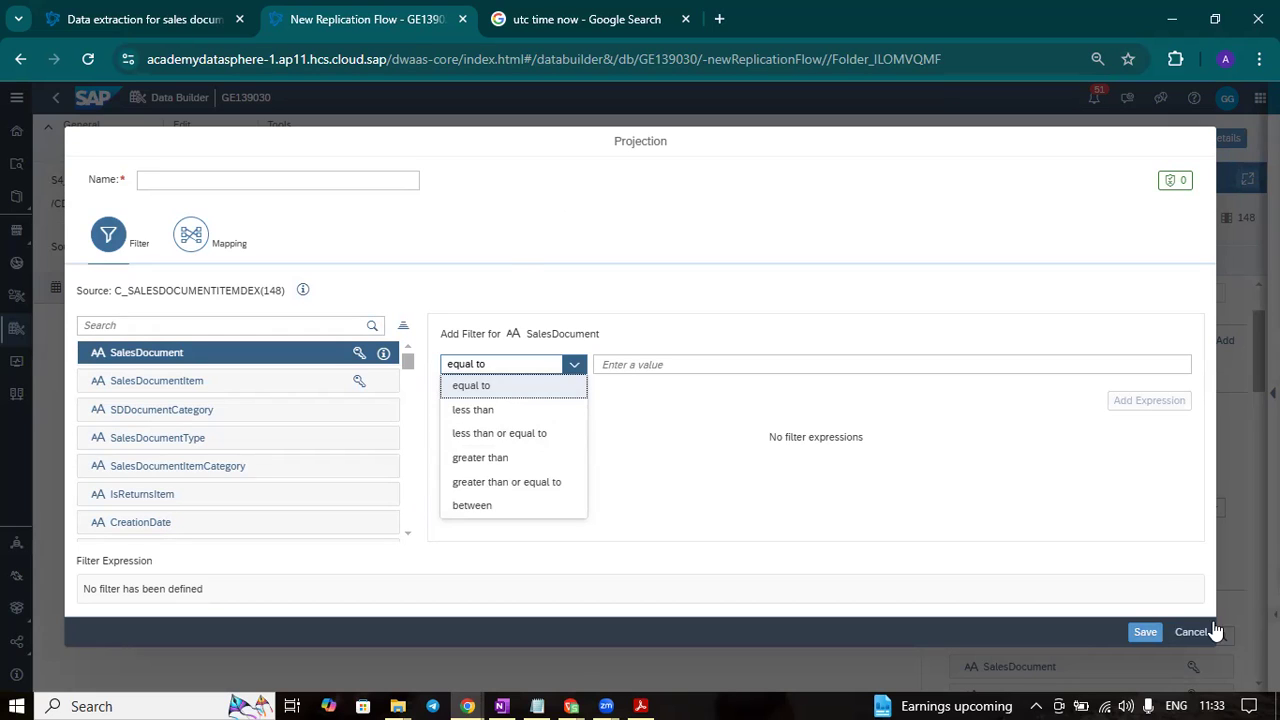
{"action": "left_click", "coordinate": [503, 252]}
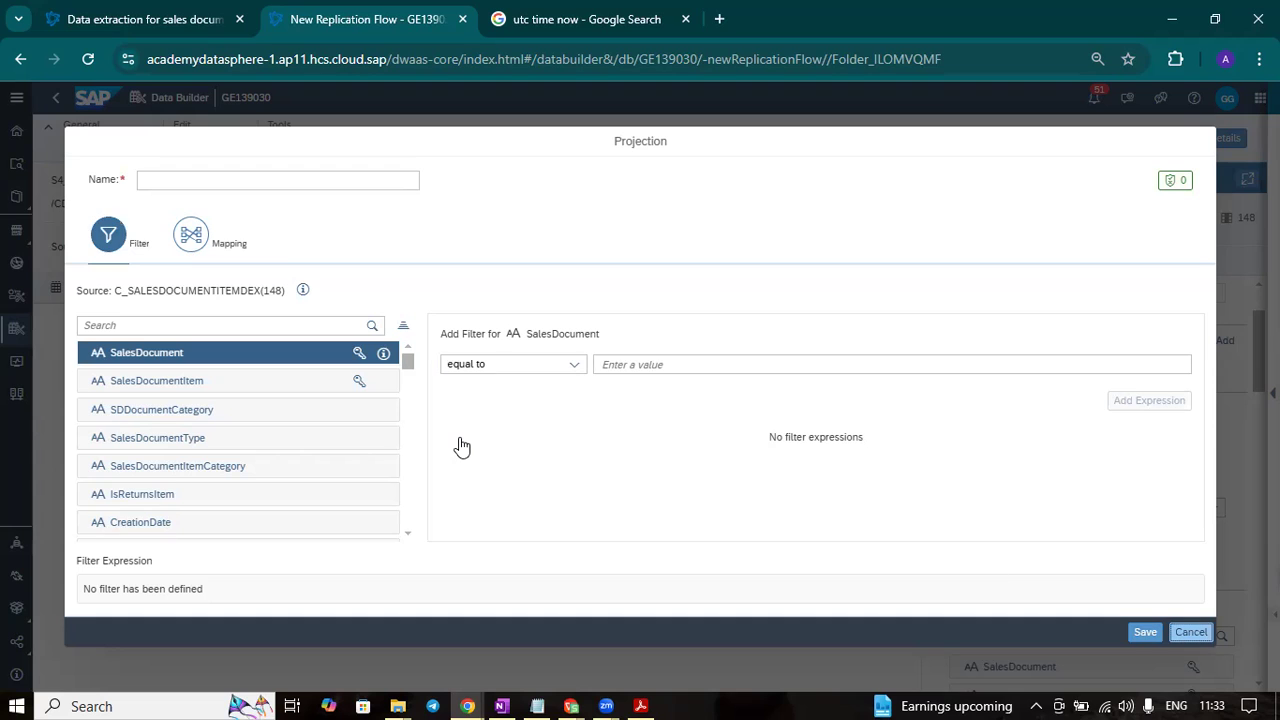
{"action": "key", "text": "Escape"}
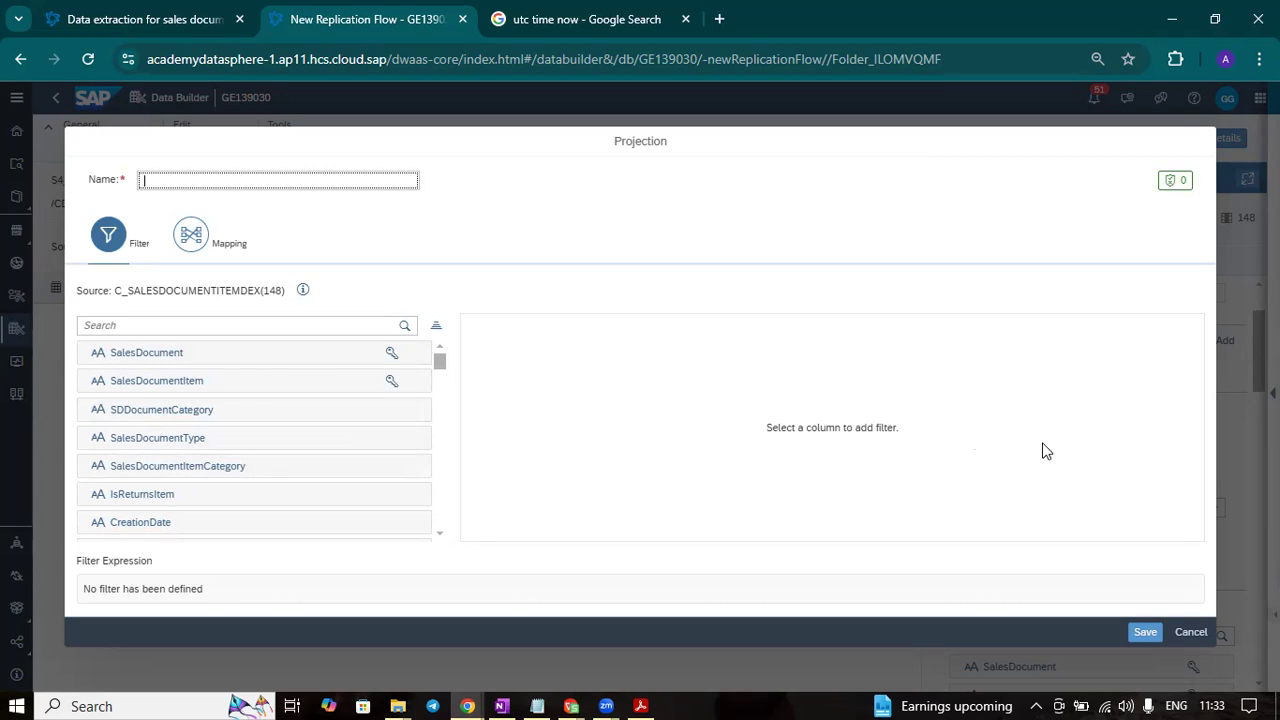
- Review the projection's source-to-target column mappings and the row options available for the MaterialGroup mapping, leaving that row unselected
{"action": "left_click", "coordinate": [192, 240]}
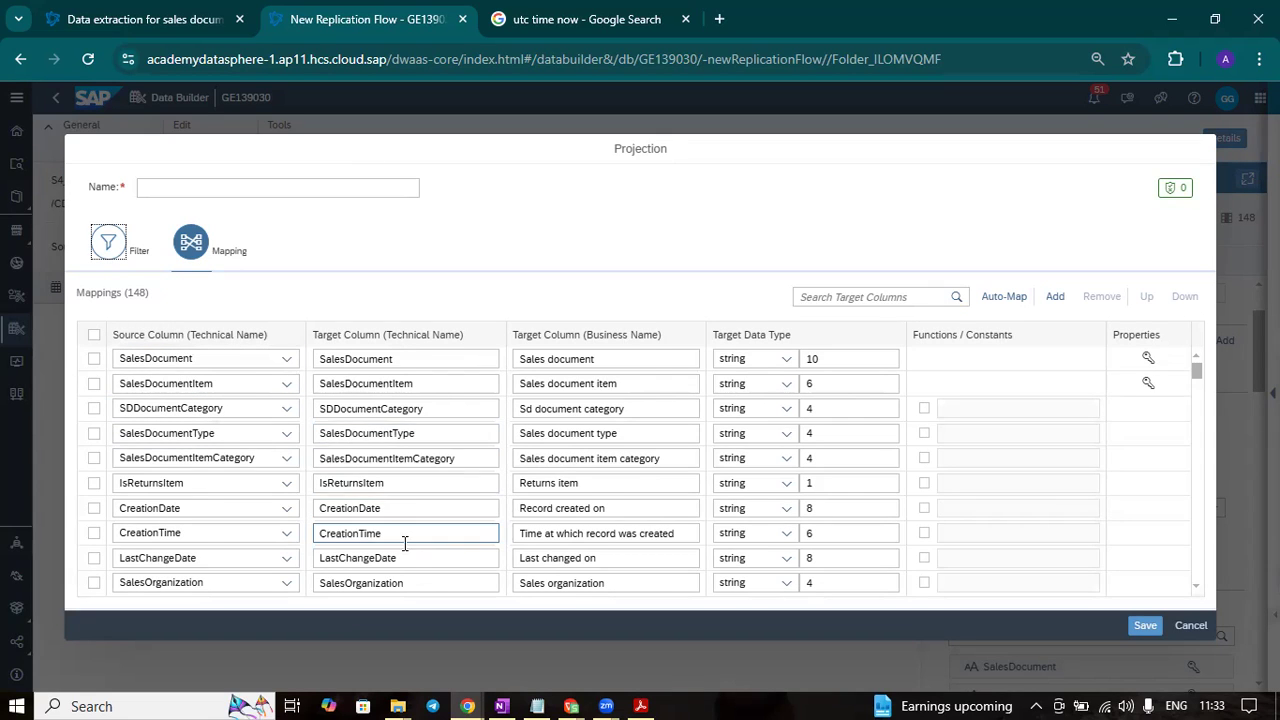
{"action": "scroll", "coordinate": [405, 542], "scroll_direction": "down", "scroll_amount": 1}
{"action": "scroll", "coordinate": [1125, 394], "scroll_direction": "down", "scroll_amount": 8}
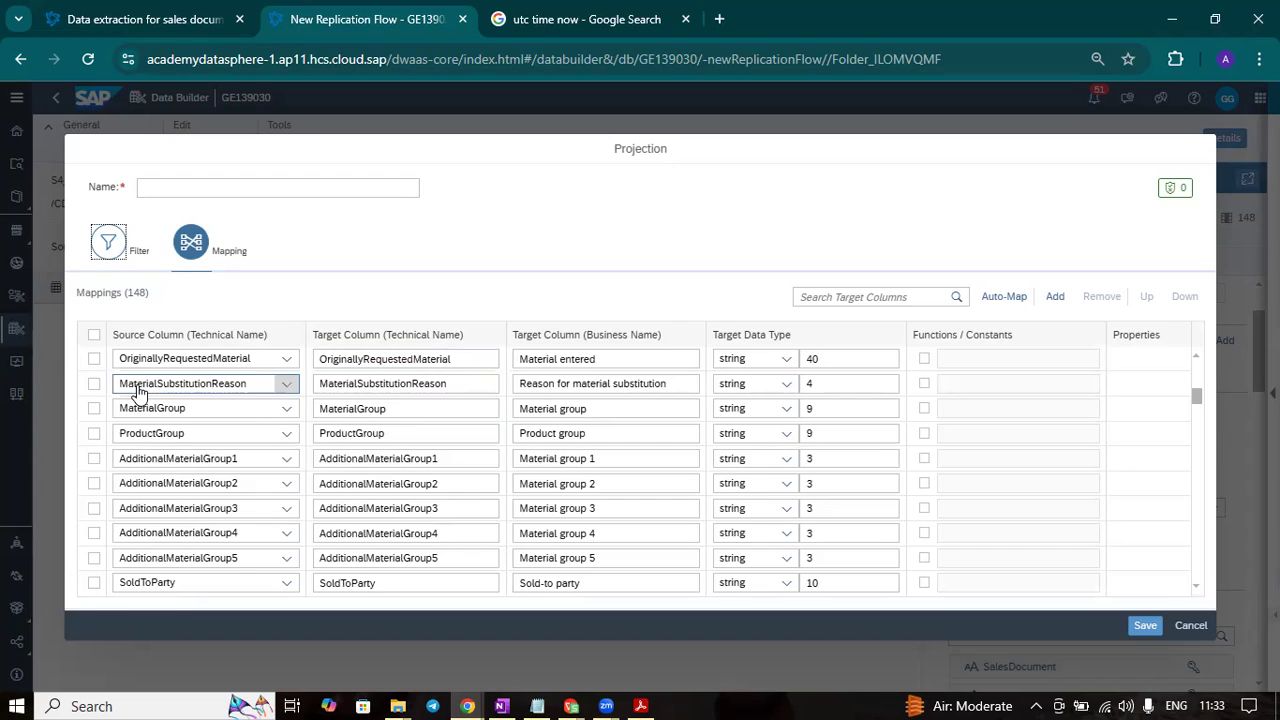
{"action": "left_click", "coordinate": [93, 412]}
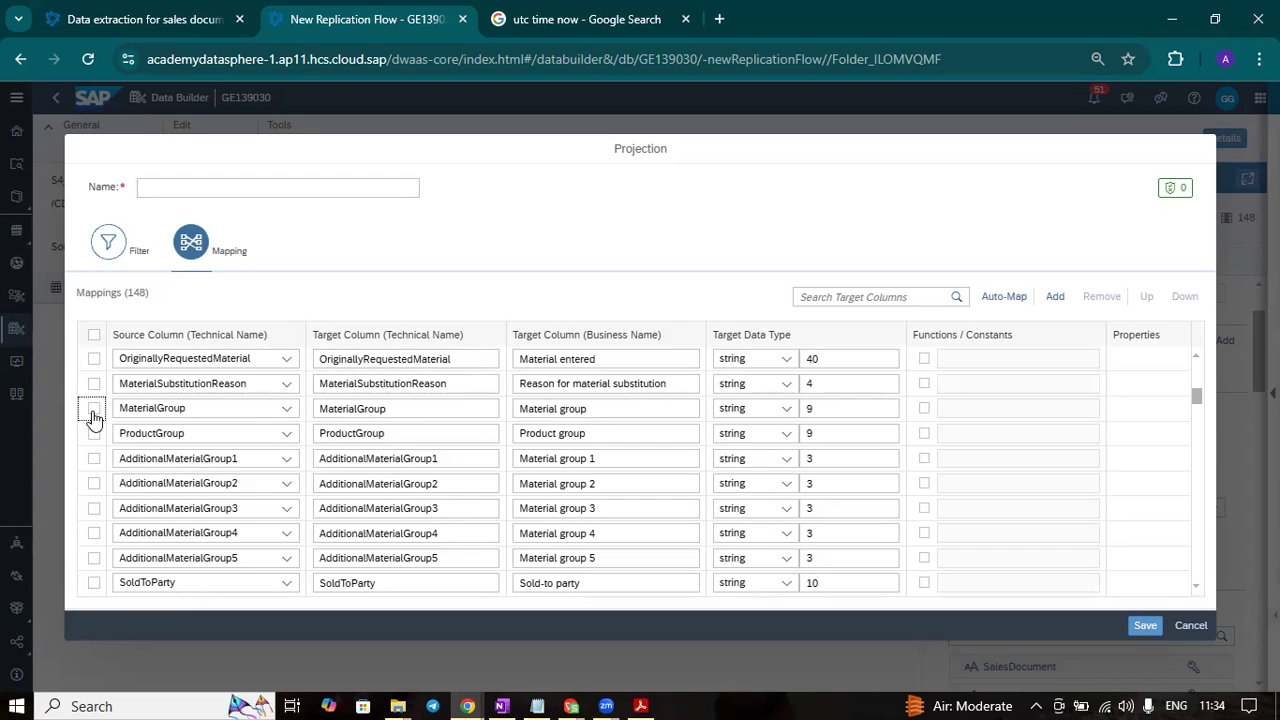
{"action": "left_click", "coordinate": [93, 412]}
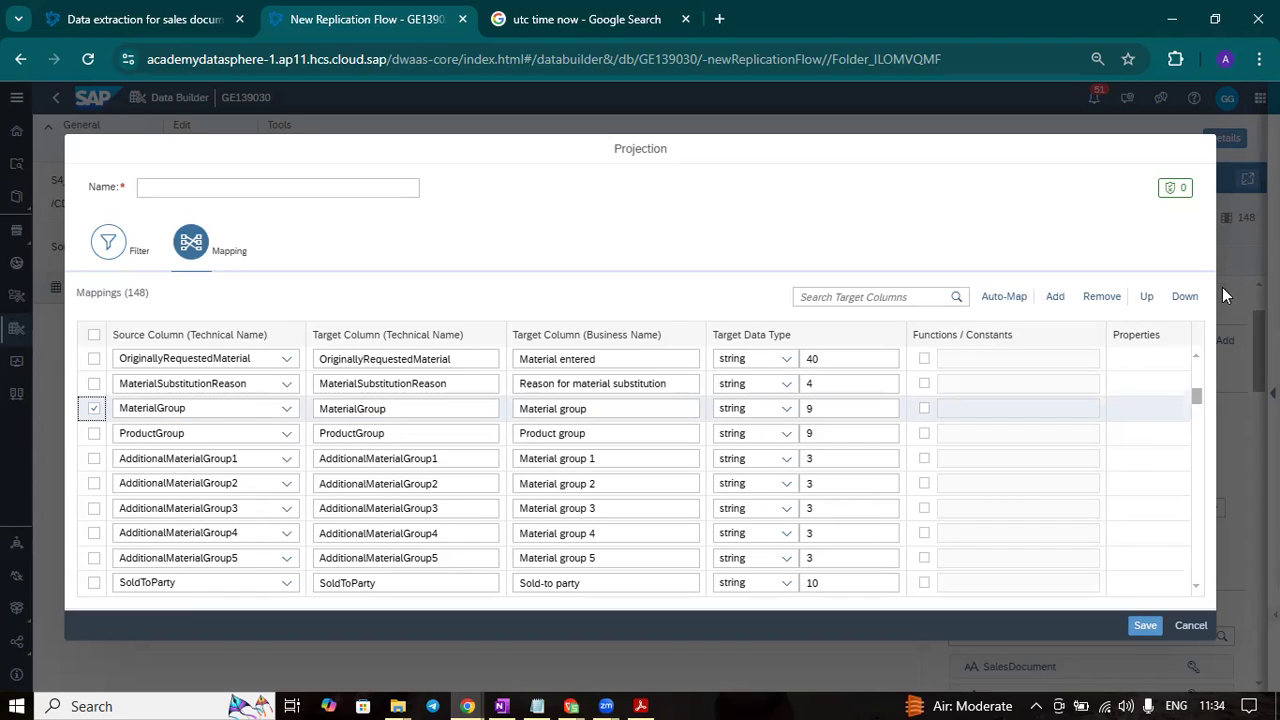
{"action": "left_click", "coordinate": [94, 408]}
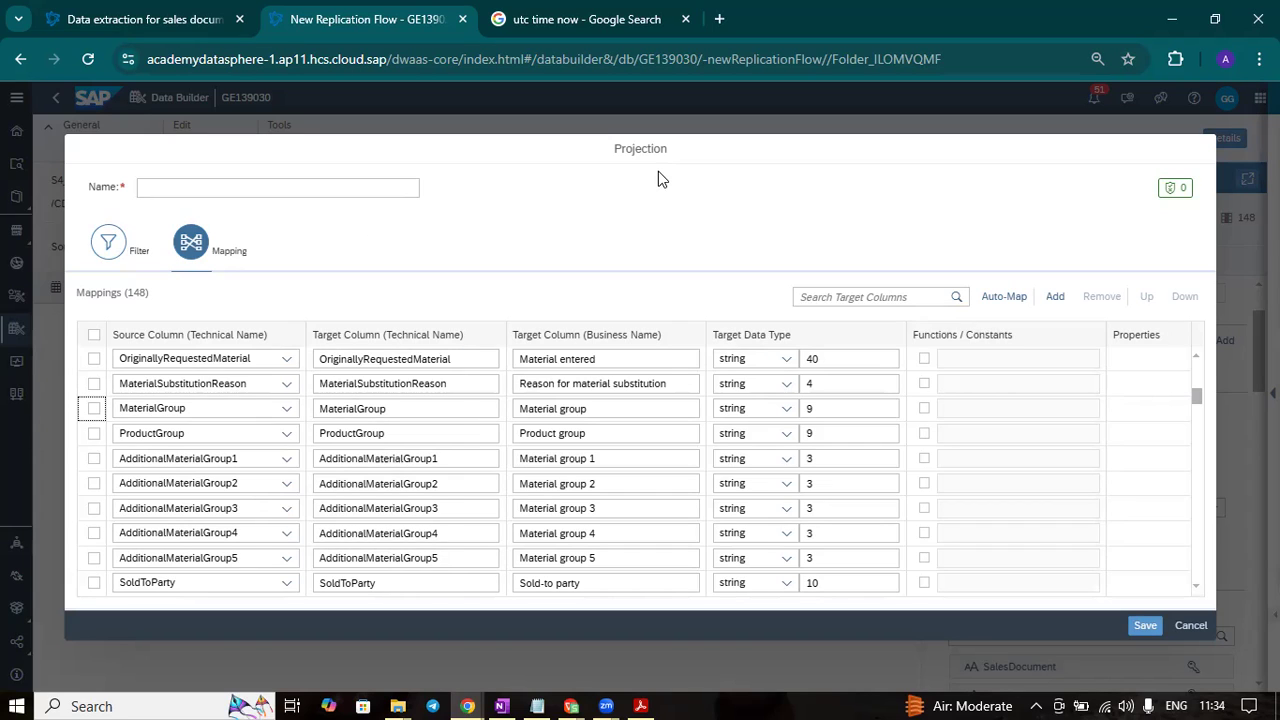
- Discard the unsaved projection and set C_SALESDOCUMENTITEMS to the Initial and Delta load type with Delta Capture enabled
{"action": "left_click", "coordinate": [1191, 625]}
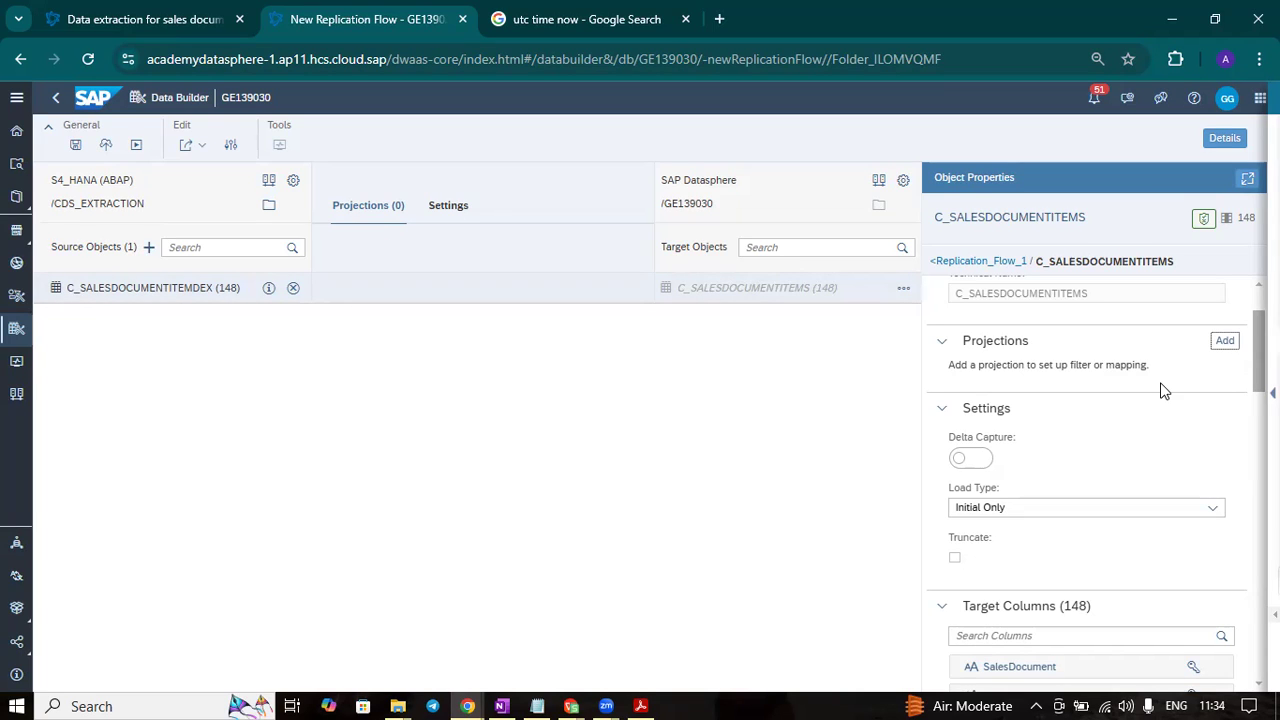
{"action": "left_click", "coordinate": [452, 208]}
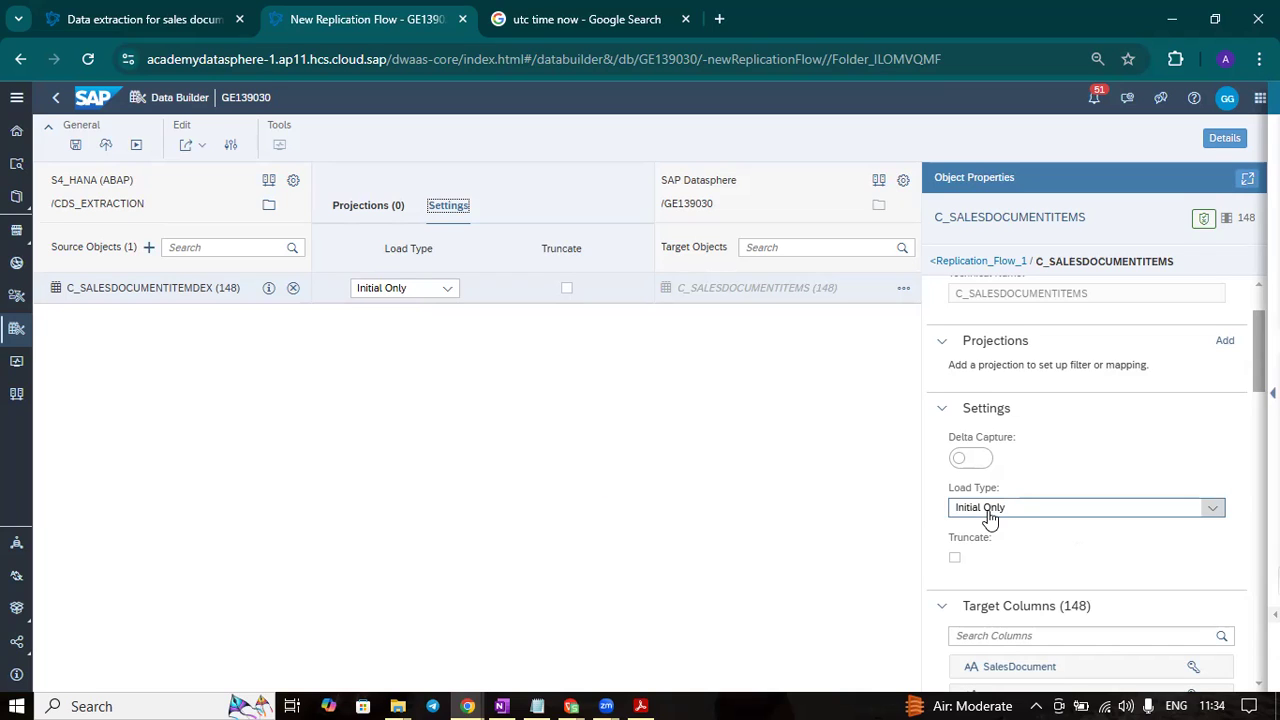
{"action": "left_click", "coordinate": [971, 459]}
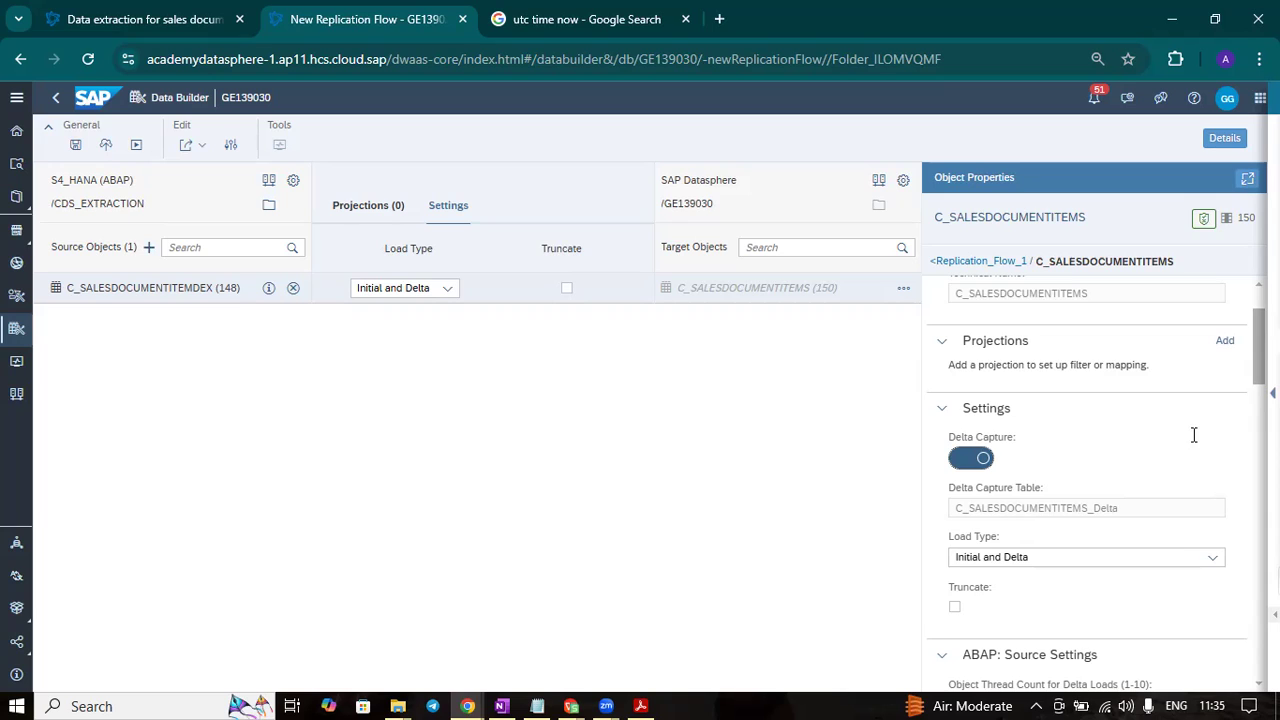
{"action": "left_click", "coordinate": [976, 459]}
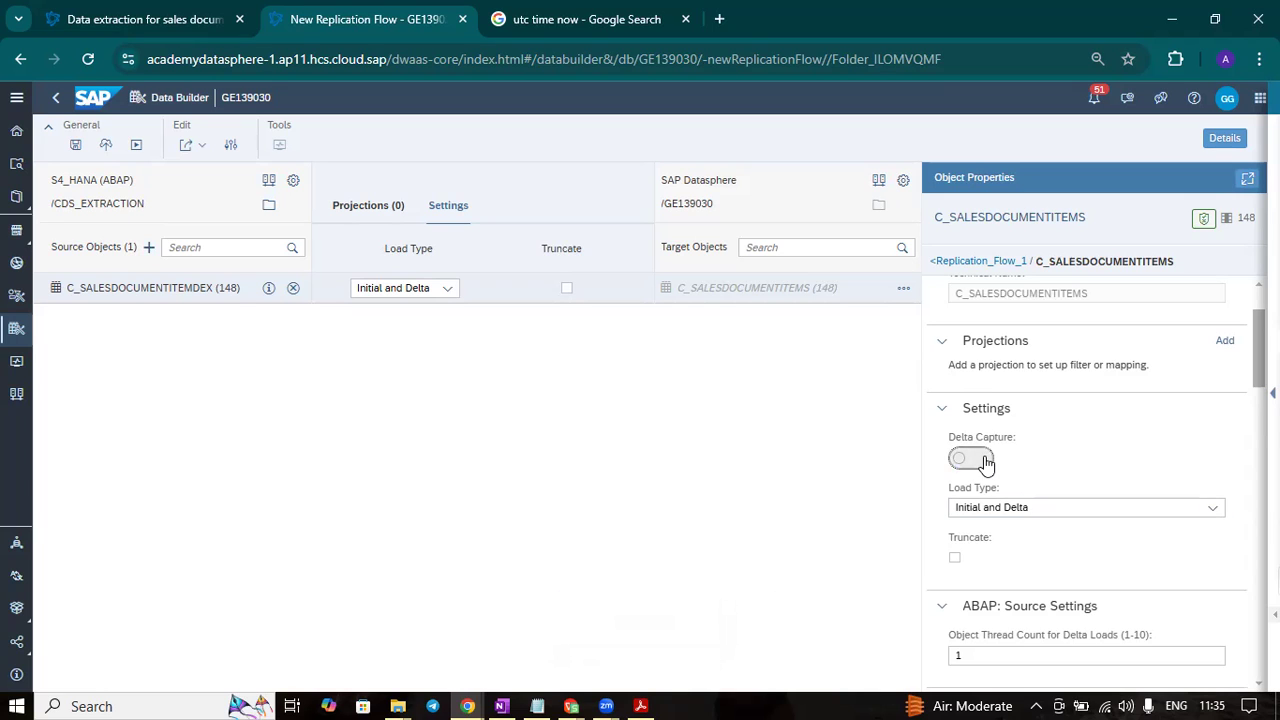
{"action": "left_click", "coordinate": [984, 460]}
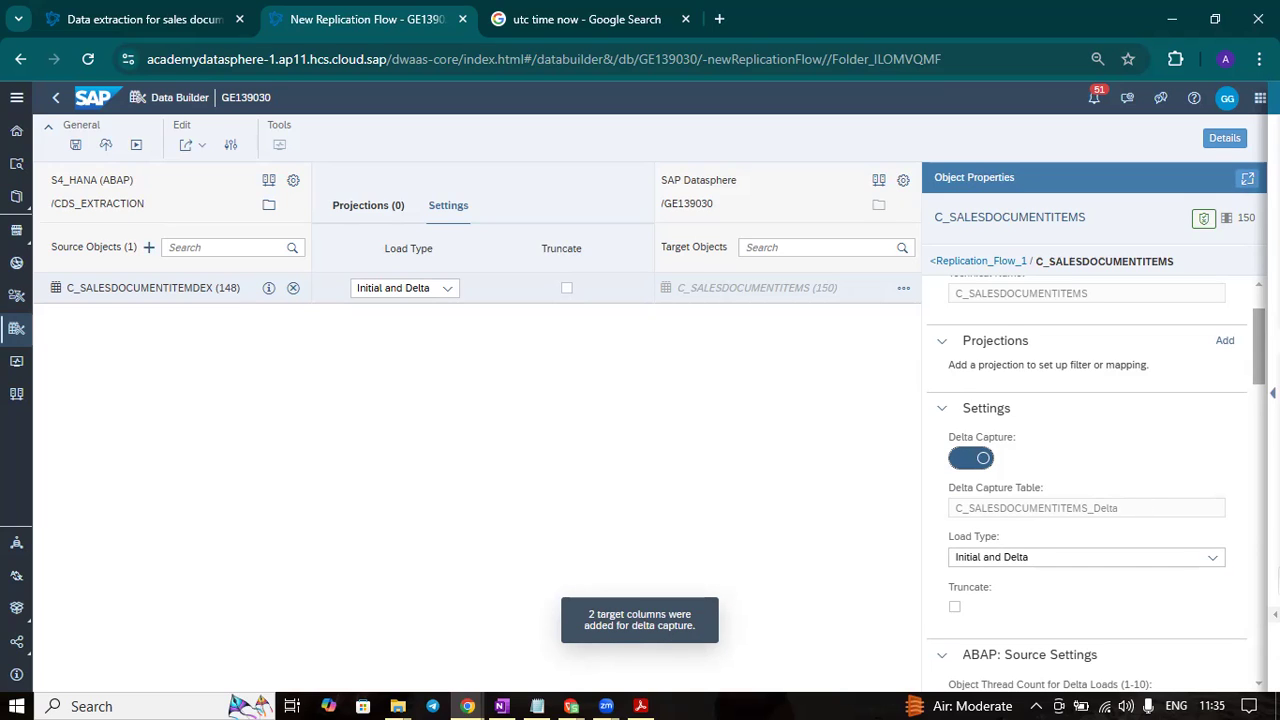
- Look through the target columns down to Change_Type and Change_Date, and switch Delta Capture off and on again
{"action": "scroll", "coordinate": [1183, 663], "scroll_direction": "down", "scroll_amount": 15}
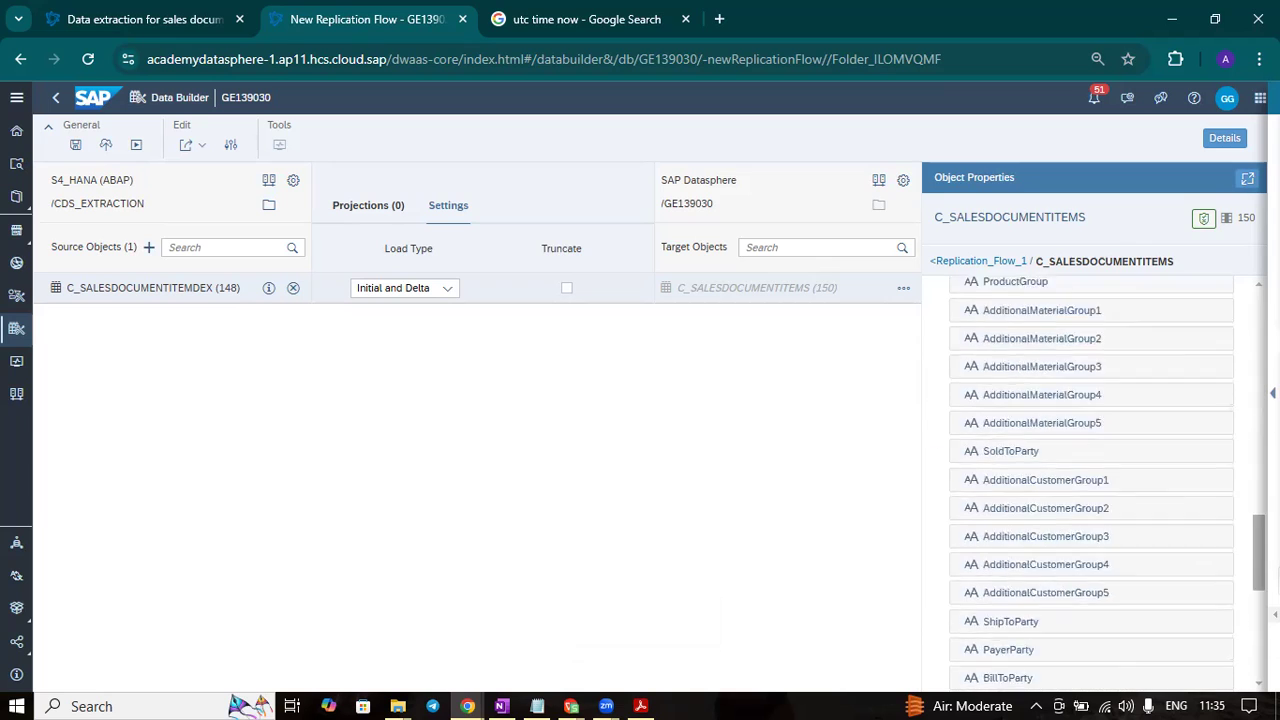
{"action": "left_click", "coordinate": [1121, 663]}
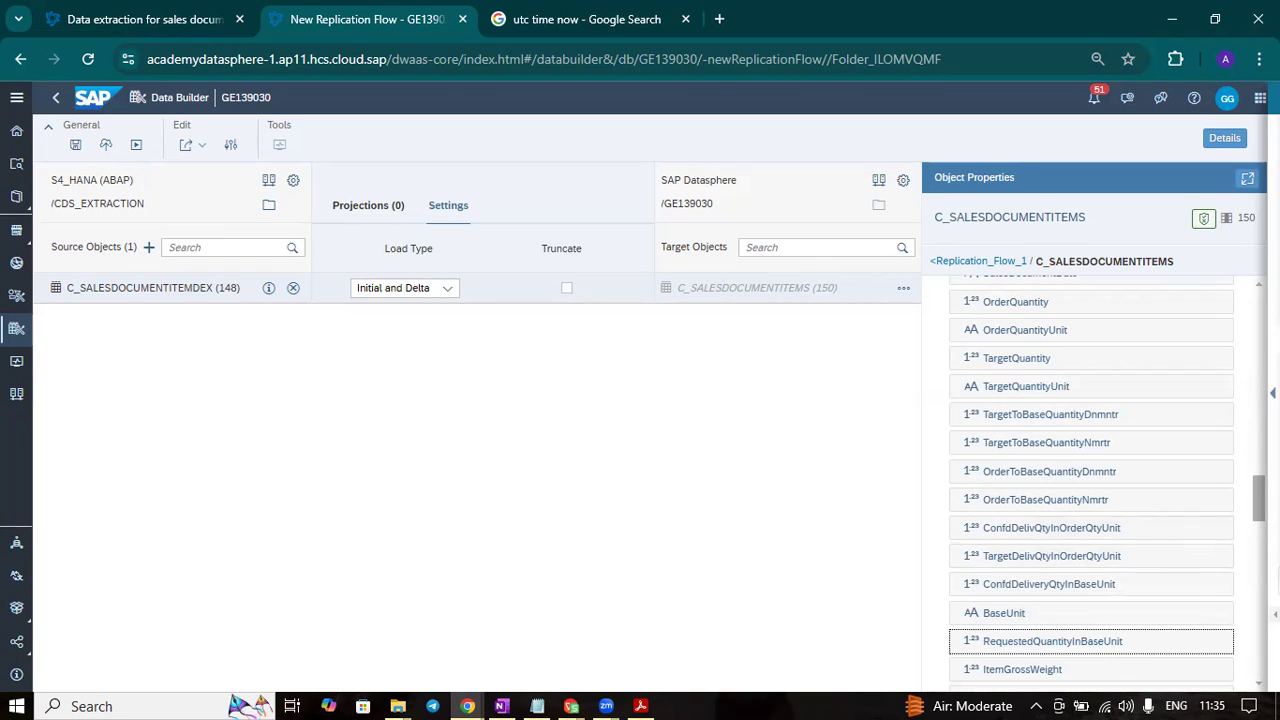
{"action": "scroll", "coordinate": [1091, 480], "scroll_direction": "down", "scroll_amount": 10}
{"action": "left_click", "coordinate": [1080, 663]}
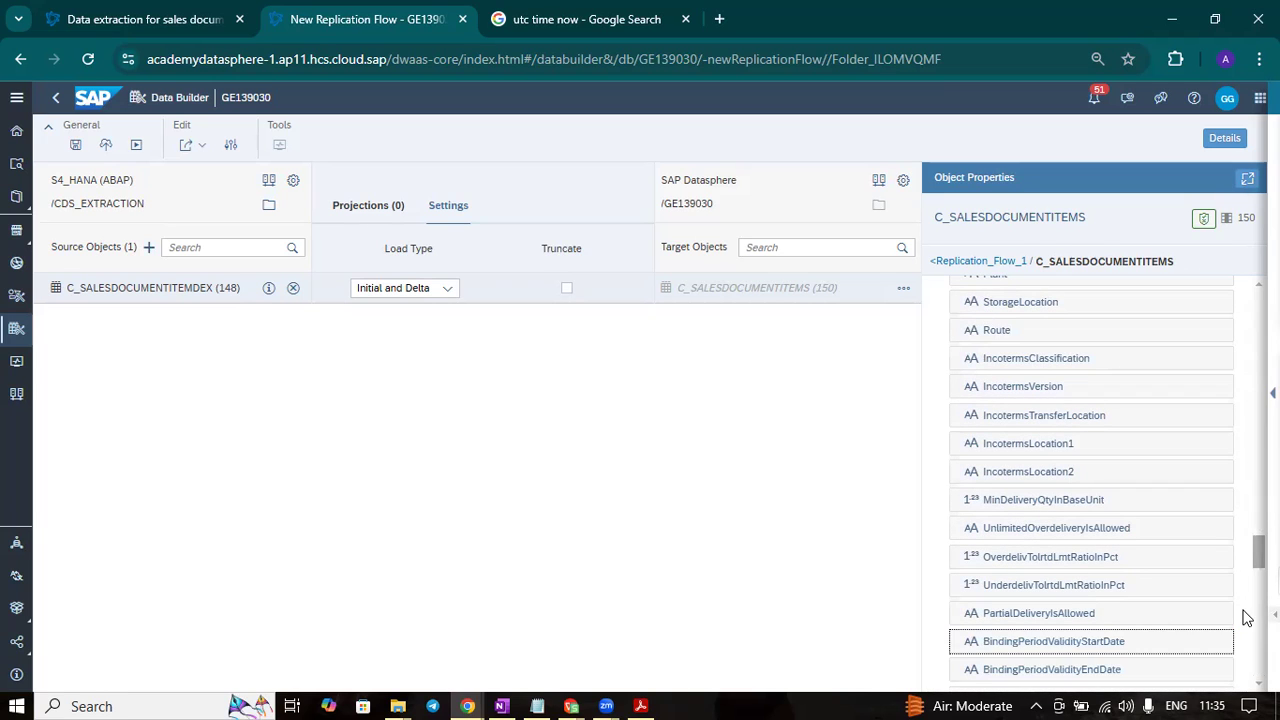
{"action": "scroll", "coordinate": [1095, 640], "scroll_direction": "down", "scroll_amount": 15}
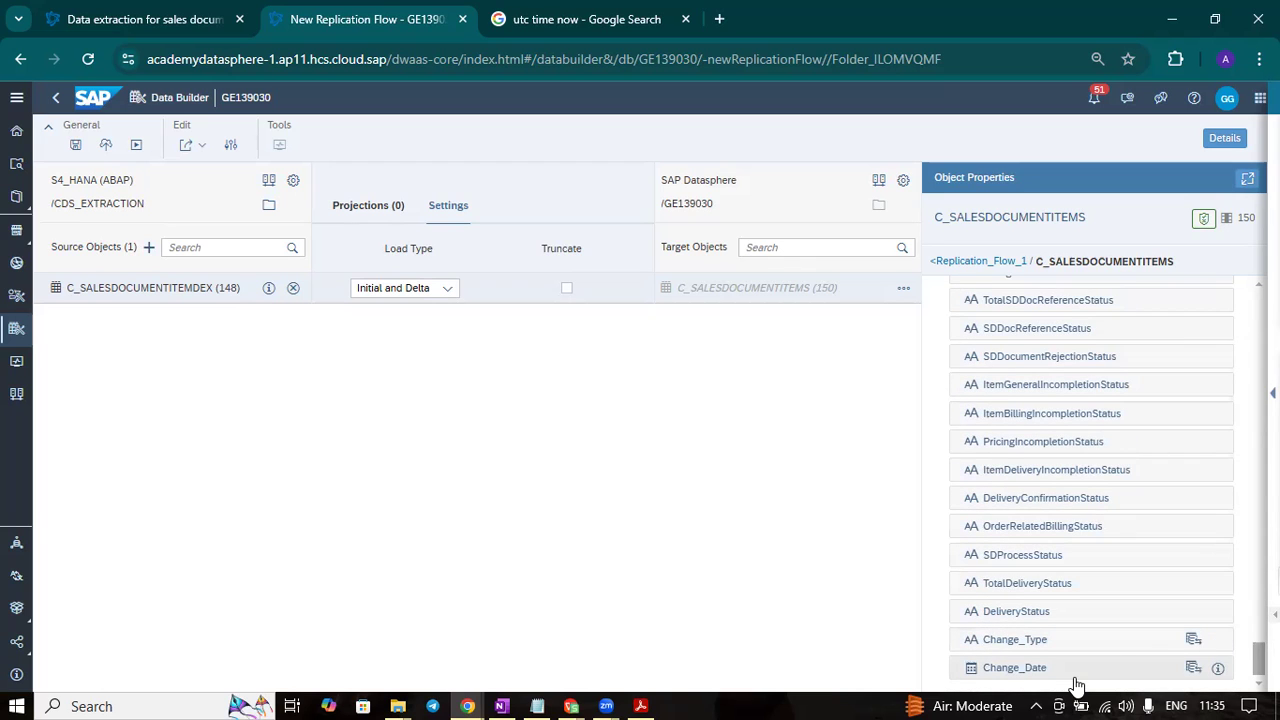
{"action": "scroll", "coordinate": [1240, 430], "scroll_direction": "up", "scroll_amount": 20}
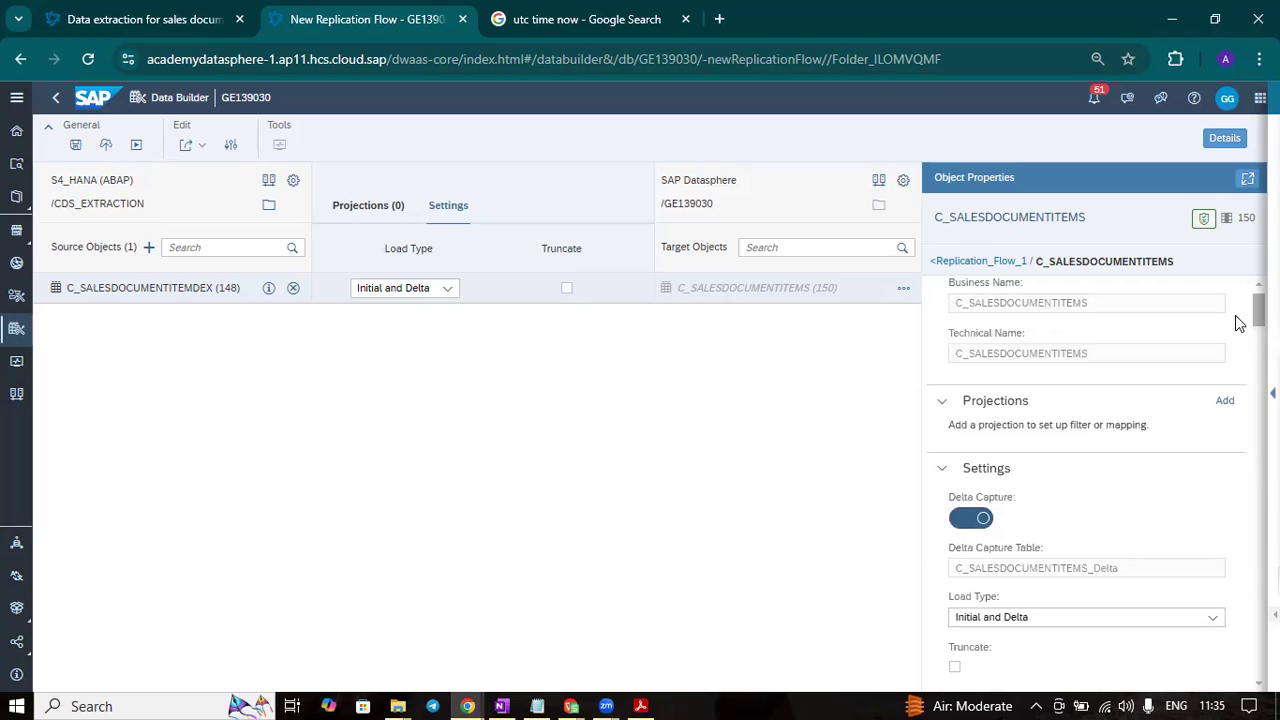
{"action": "left_click", "coordinate": [980, 518]}
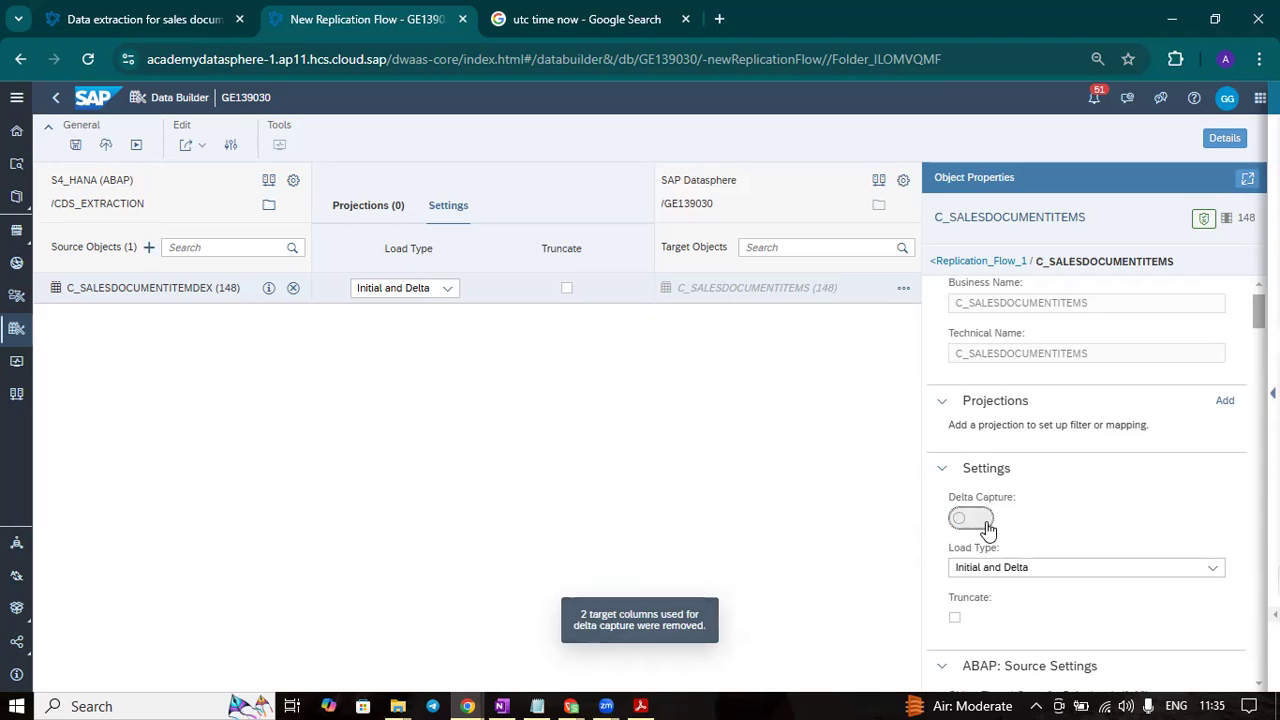
{"action": "left_click", "coordinate": [972, 518]}
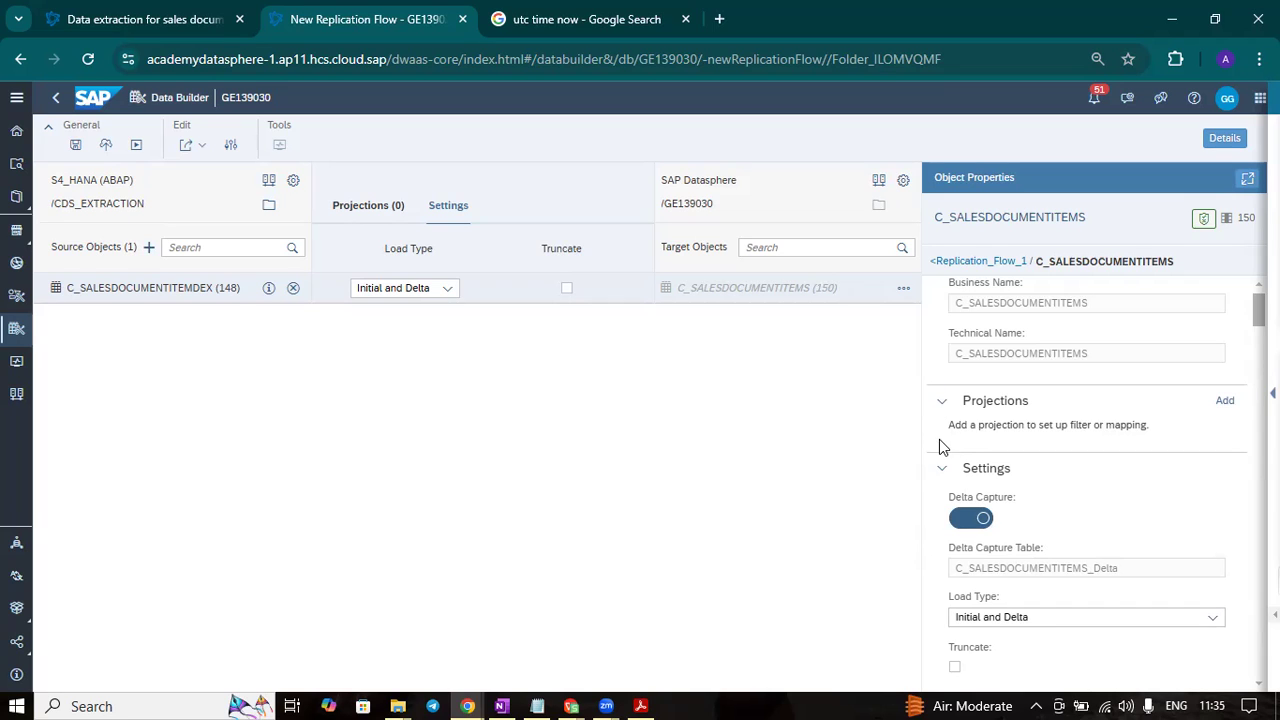
- Review the ABAP source settings with the object thread count for delta loads, collapsing the load settings and target columns
{"action": "left_click", "coordinate": [941, 472]}
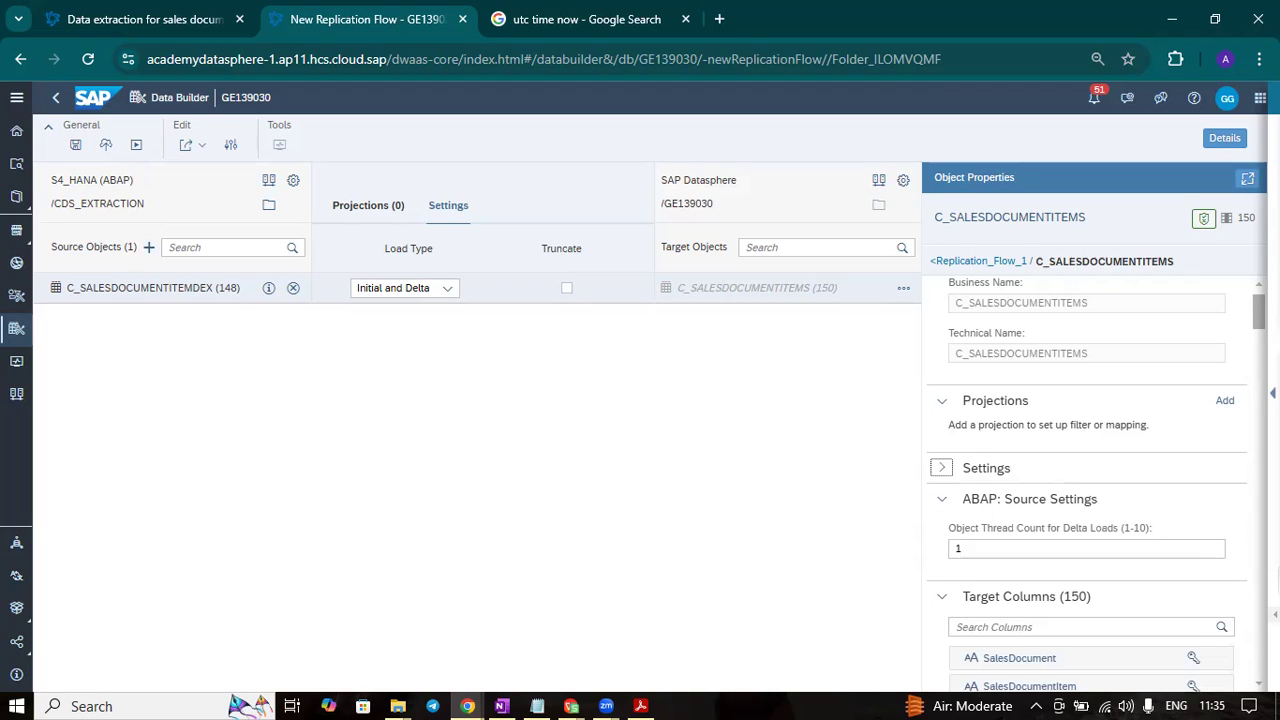
{"action": "scroll", "coordinate": [1051, 380], "scroll_direction": "down", "scroll_amount": 2}
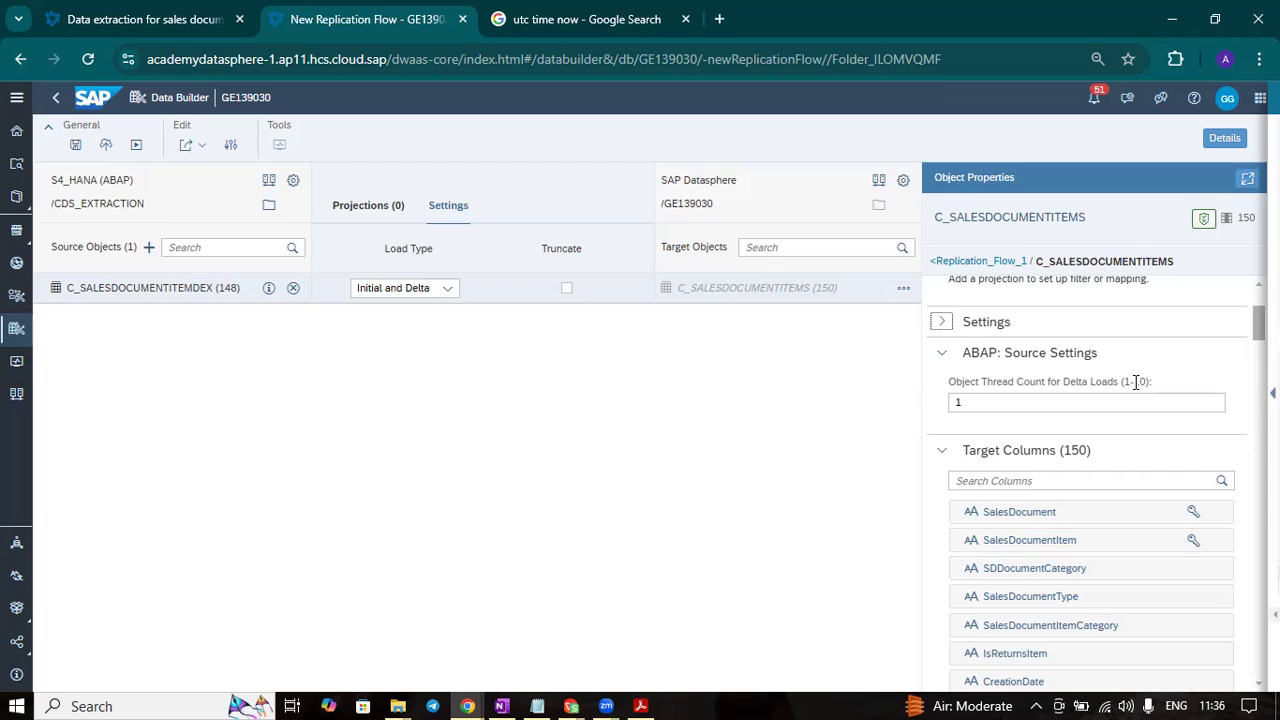
{"action": "scroll", "coordinate": [1090, 480], "scroll_direction": "down", "scroll_amount": 20}
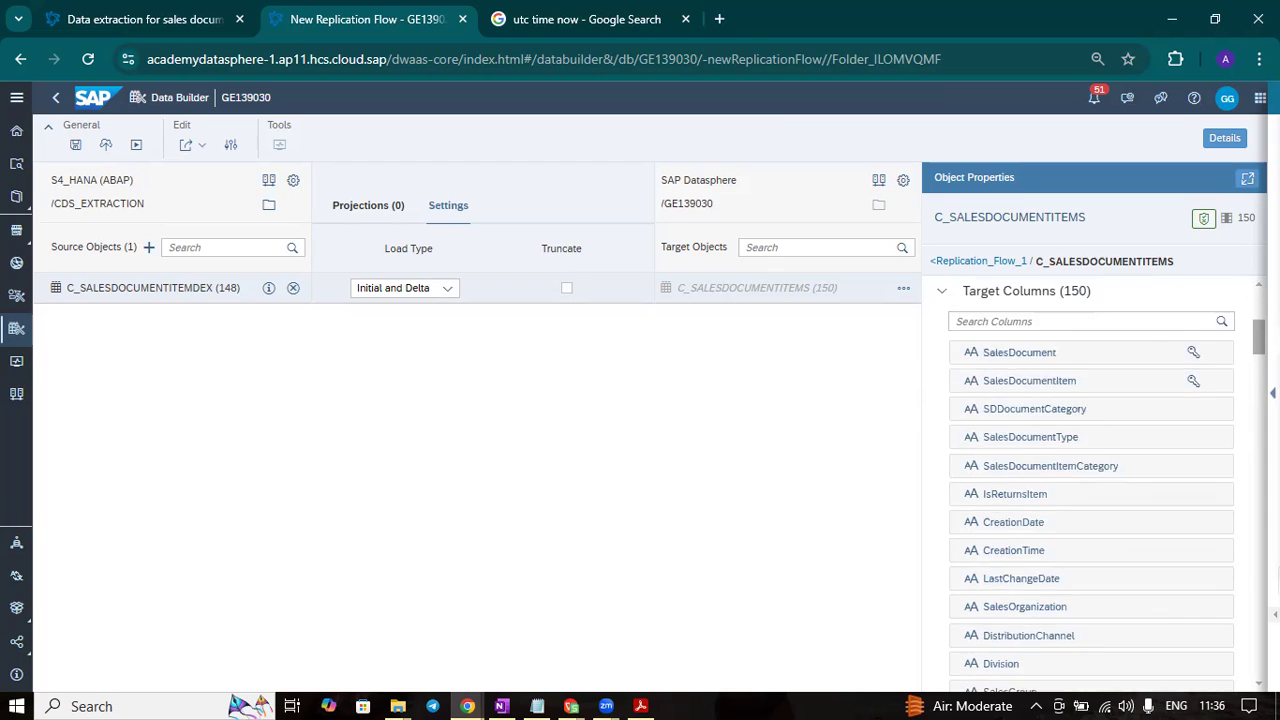
{"action": "scroll", "coordinate": [1090, 480], "scroll_direction": "down", "scroll_amount": 3}
{"action": "scroll", "coordinate": [1090, 480], "scroll_direction": "up", "scroll_amount": 20}
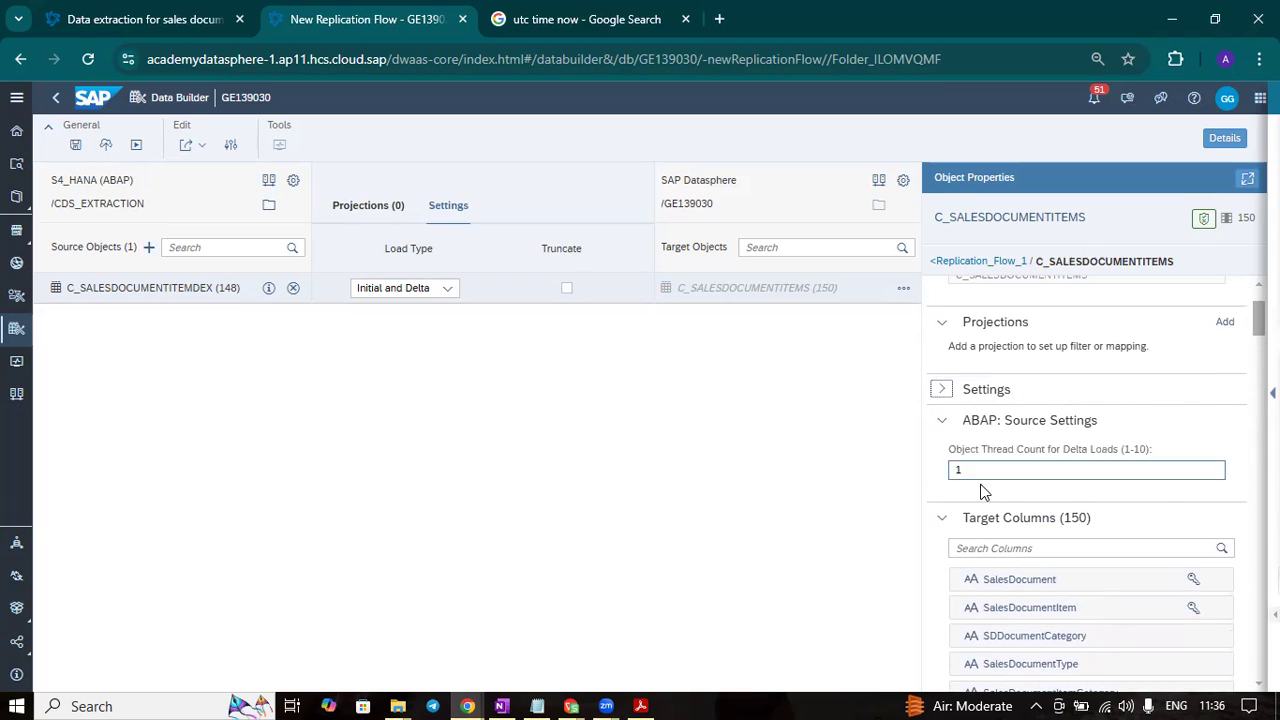
{"action": "left_click", "coordinate": [941, 517]}
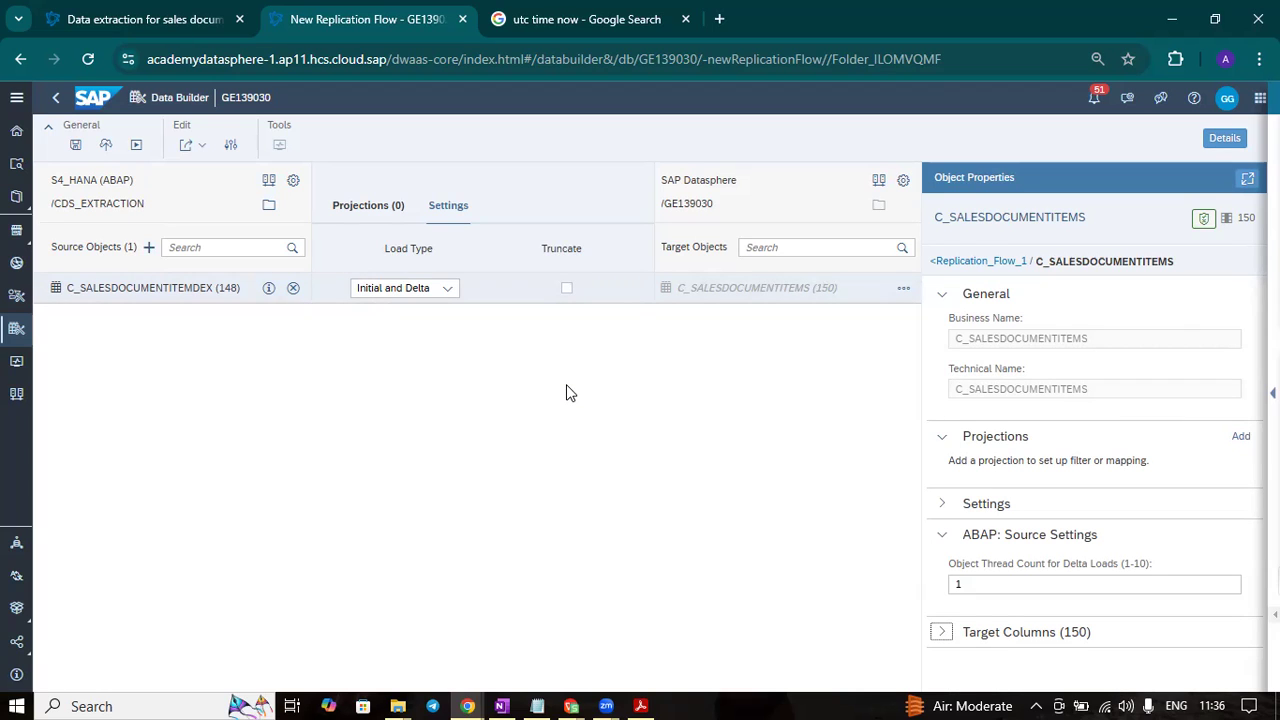
- Rename the replication flow to RF_Sales_Doc_item and check its delta load interval
{"action": "left_click", "coordinate": [957, 262]}
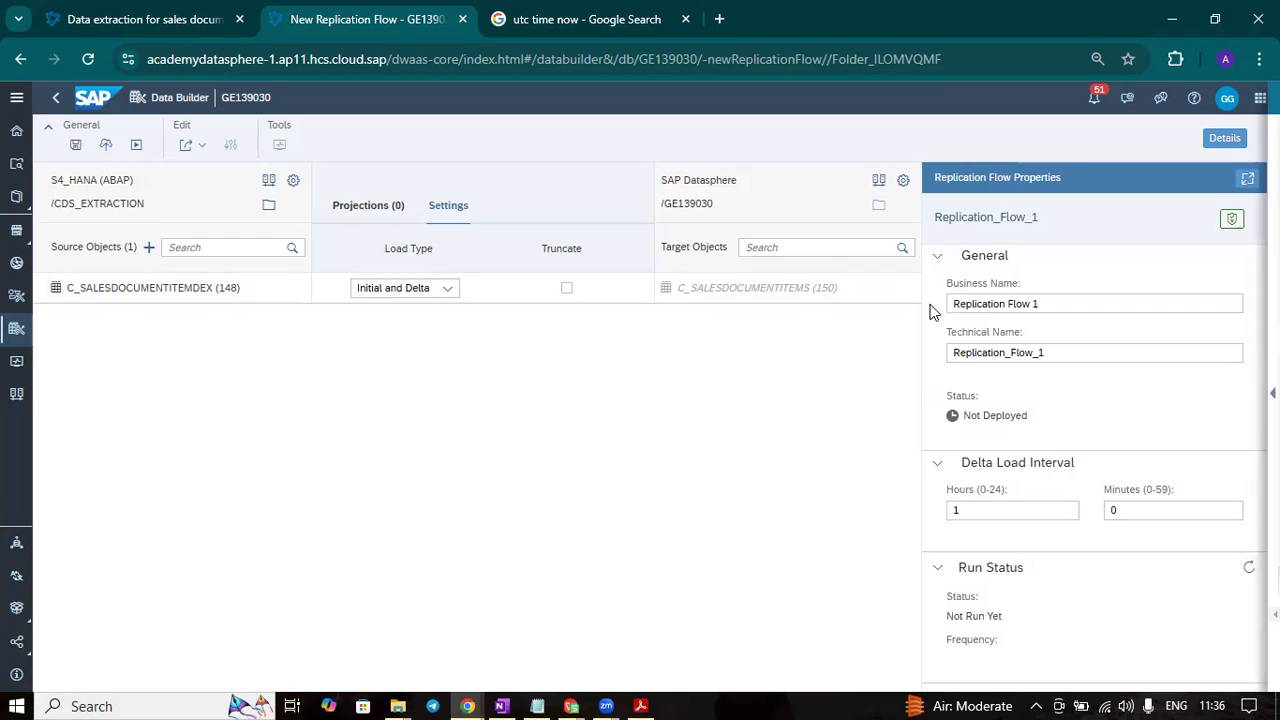
{"action": "left_click", "coordinate": [1059, 303]}
{"action": "key", "text": "ctrl+a"}
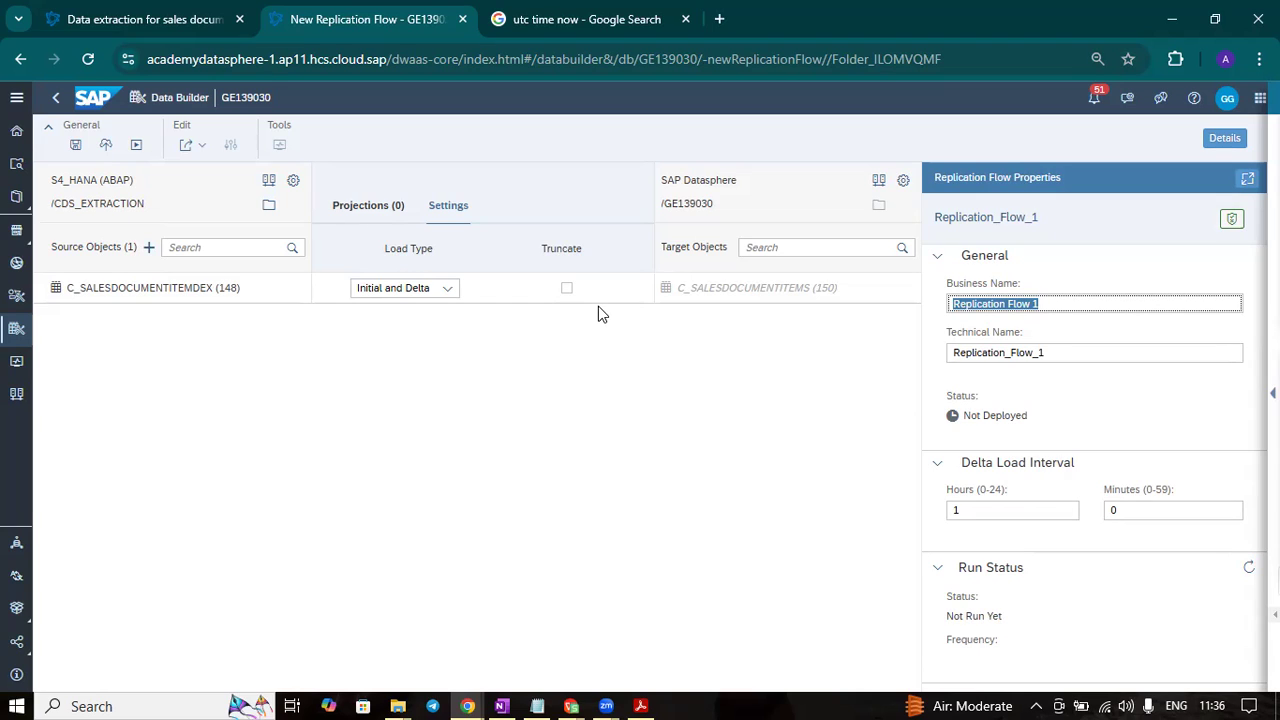
{"action": "type", "text": "RF_Sales"}
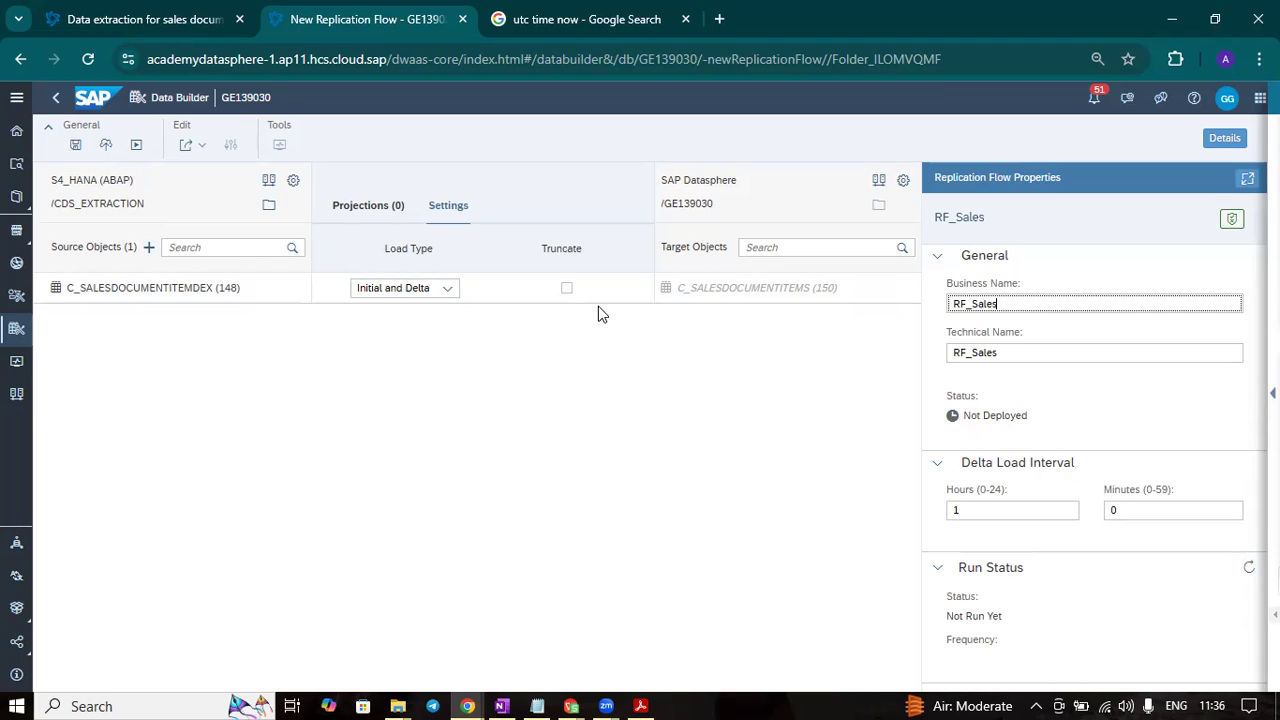
{"action": "type", "text": "_Doc_item"}
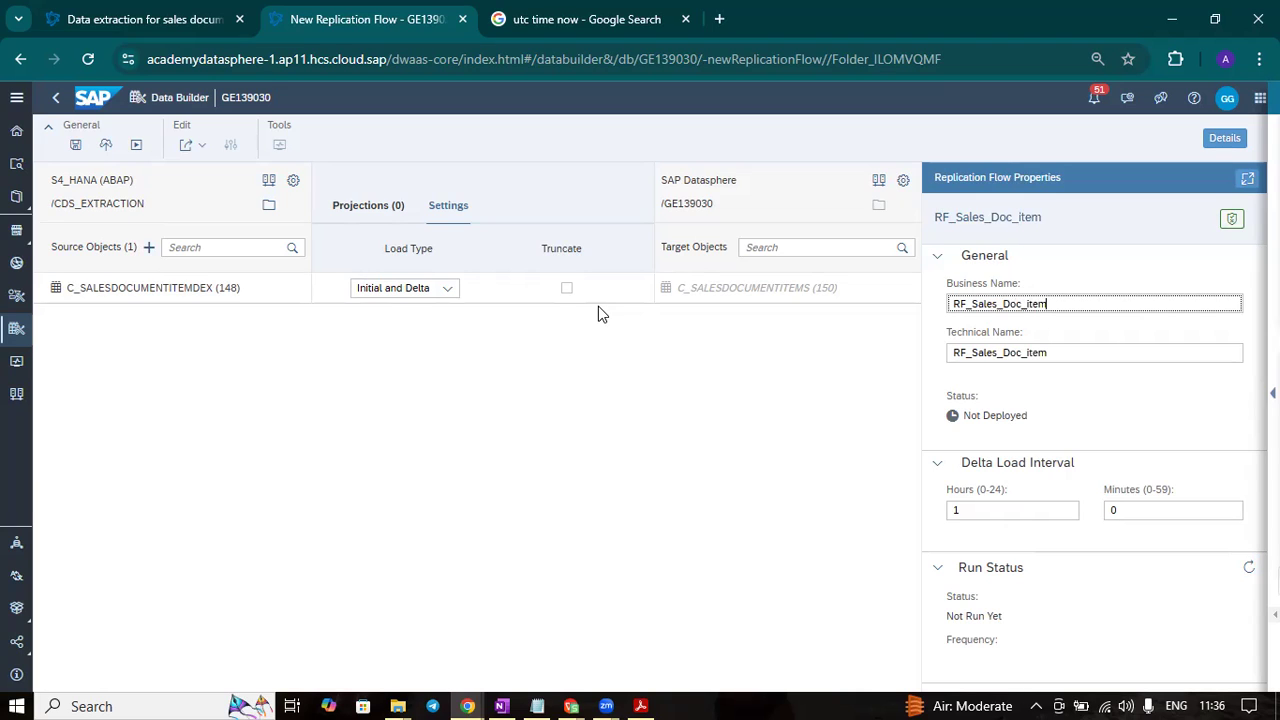
{"action": "left_click", "coordinate": [553, 425]}
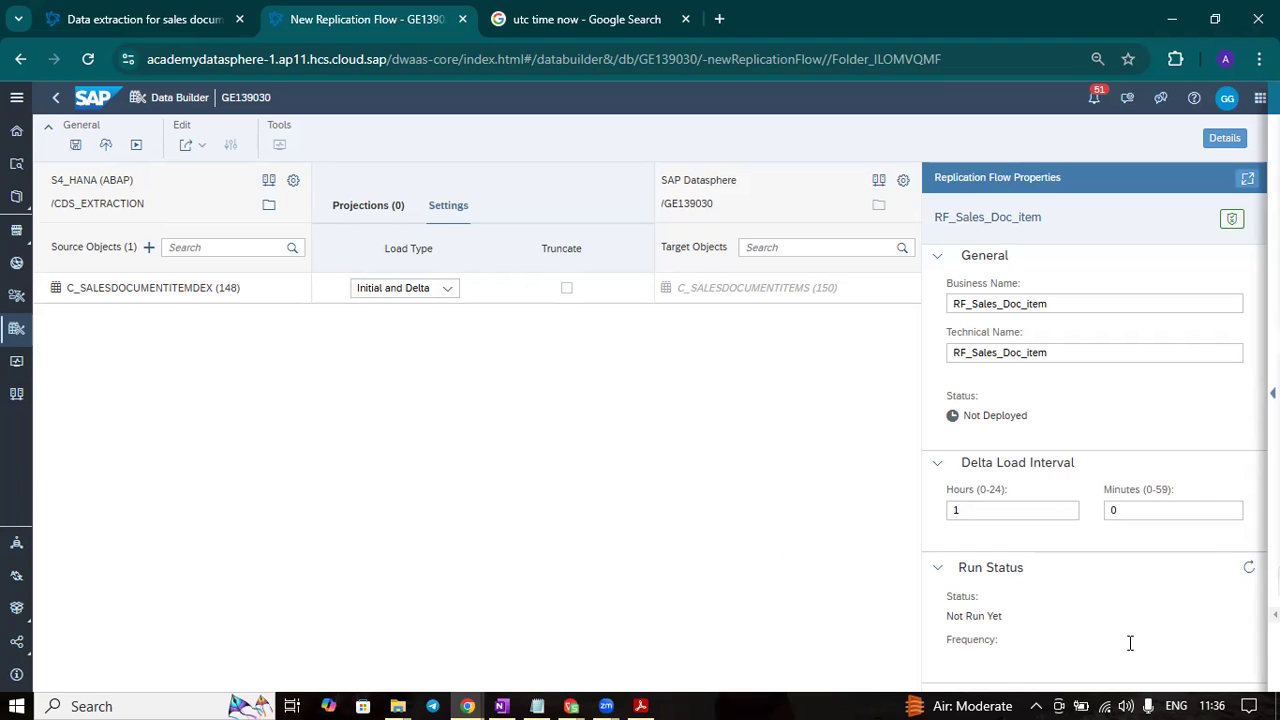
{"action": "mouse_move", "coordinate": [1218, 697]}
{"action": "left_click", "coordinate": [1034, 514]}
{"action": "left_click", "coordinate": [851, 545]}
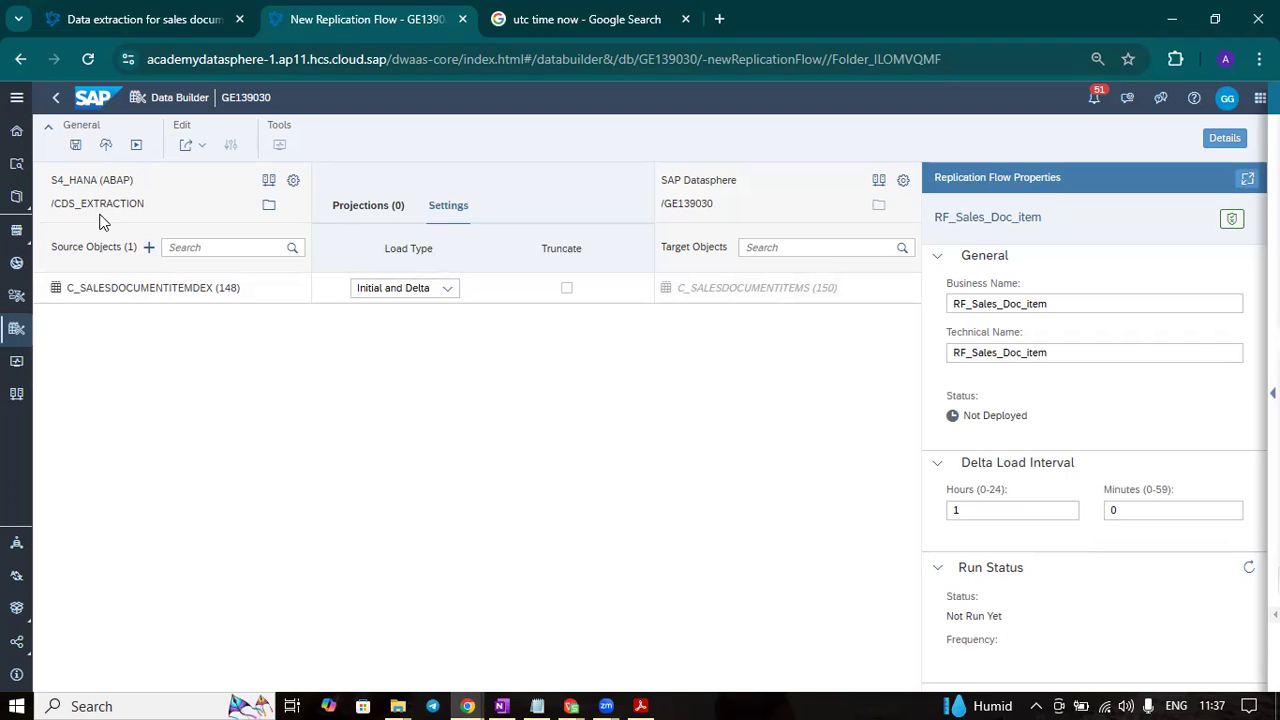
- Save the replication flow RF_Sales_Doc_item in the GITHUB folder and deploy it
{"action": "left_click", "coordinate": [76, 146]}
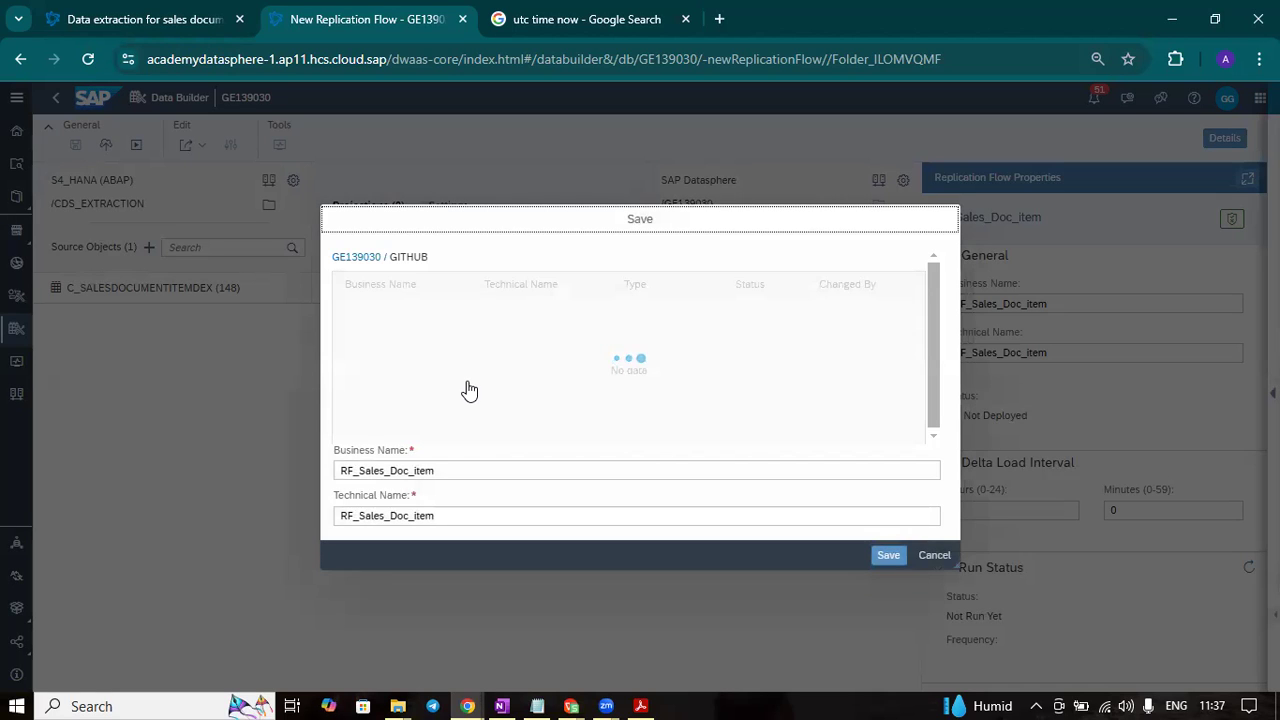
{"action": "left_click", "coordinate": [889, 556]}
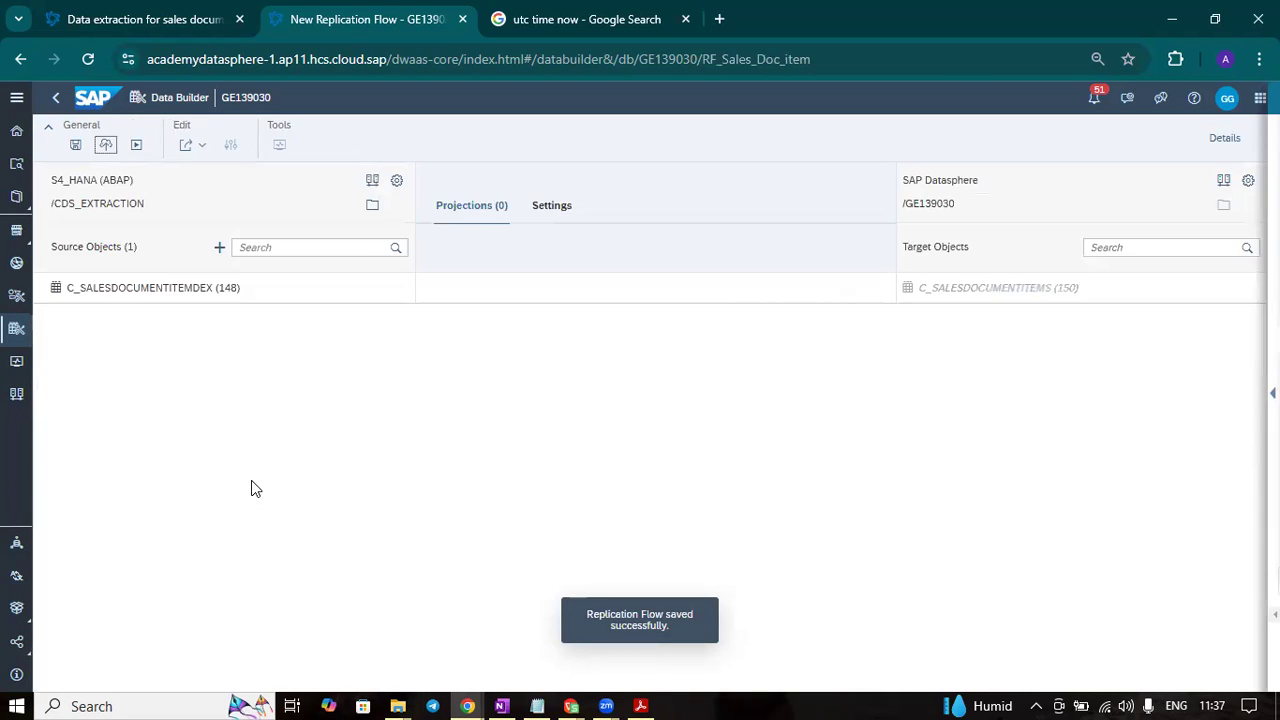
{"action": "left_click", "coordinate": [120, 146]}
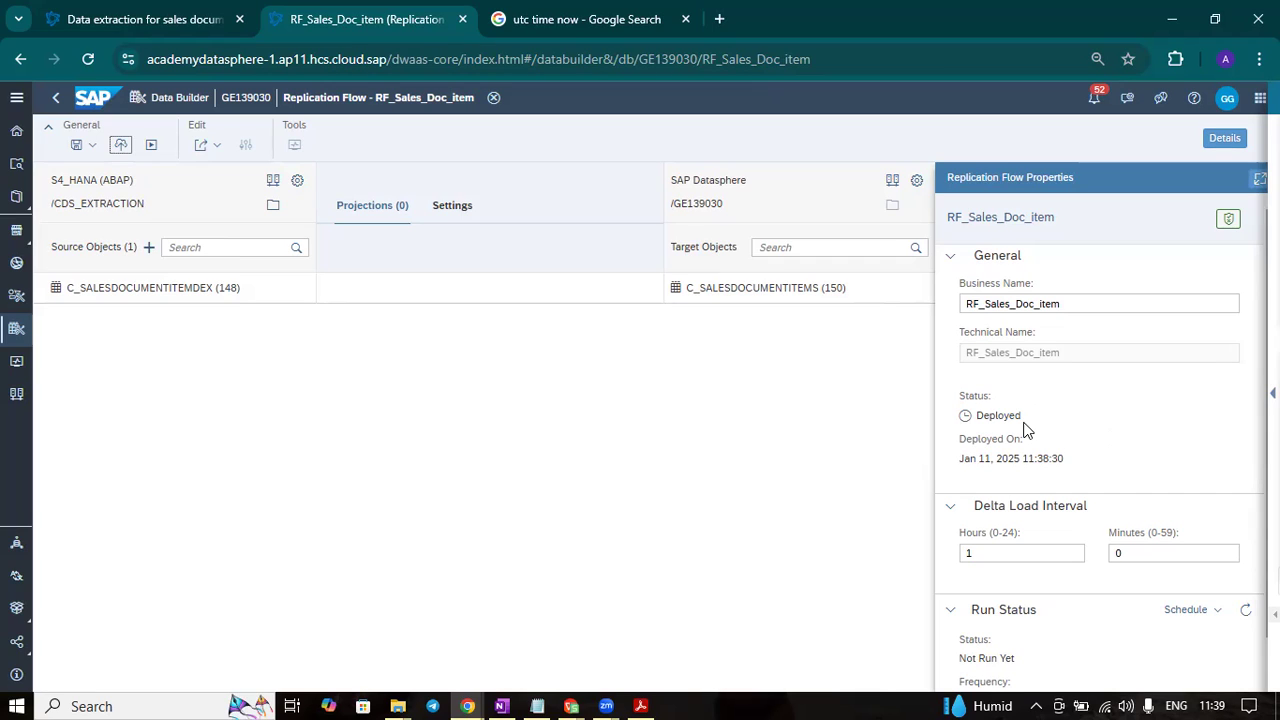
- Try to create a schedule for the deployed replication flow, read the response and dismiss it
{"action": "scroll", "coordinate": [1210, 512], "scroll_direction": "down", "scroll_amount": 1}
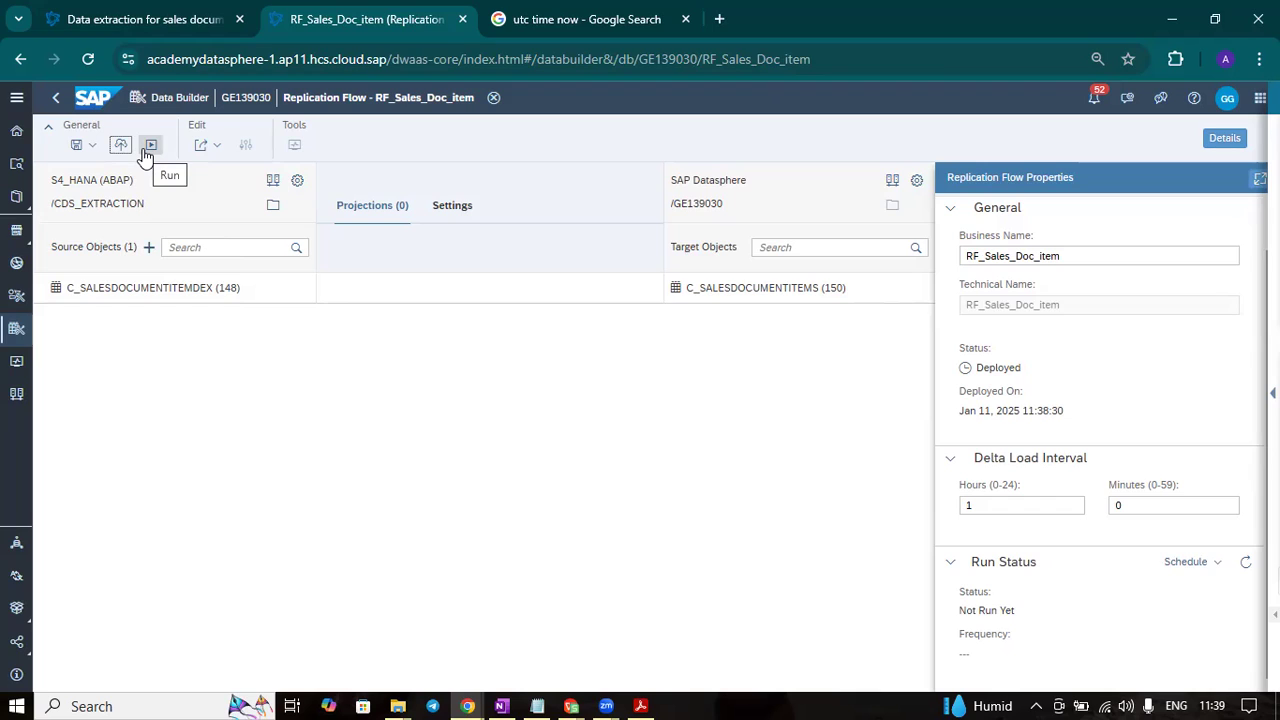
{"action": "left_click", "coordinate": [1219, 563]}
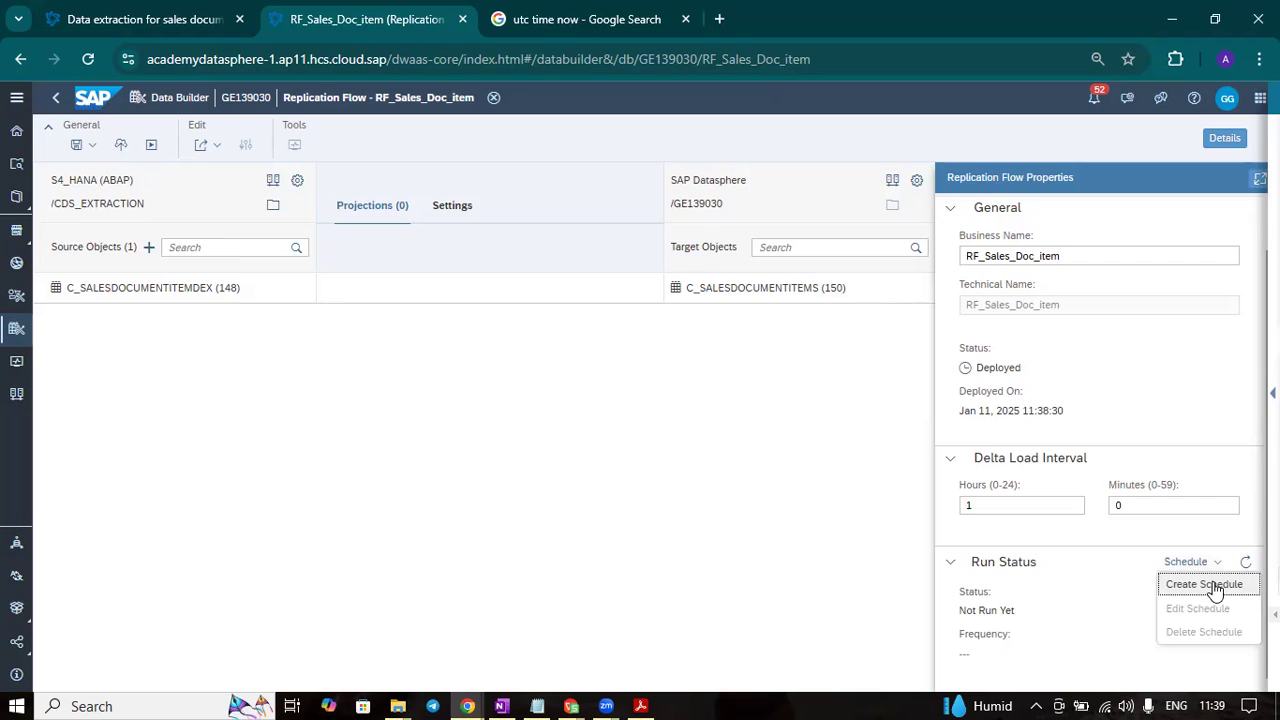
{"action": "left_click", "coordinate": [1212, 586]}
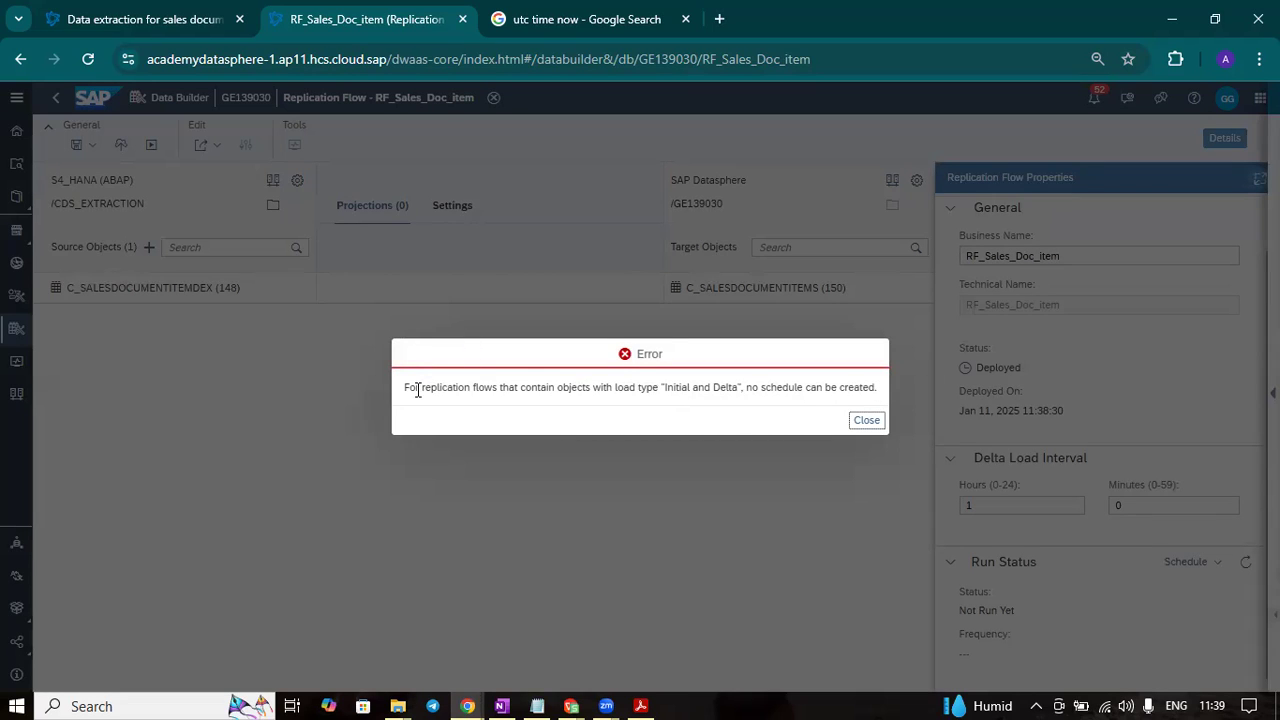
{"action": "left_click_drag", "start_coordinate": [418, 390], "coordinate": [491, 389]}
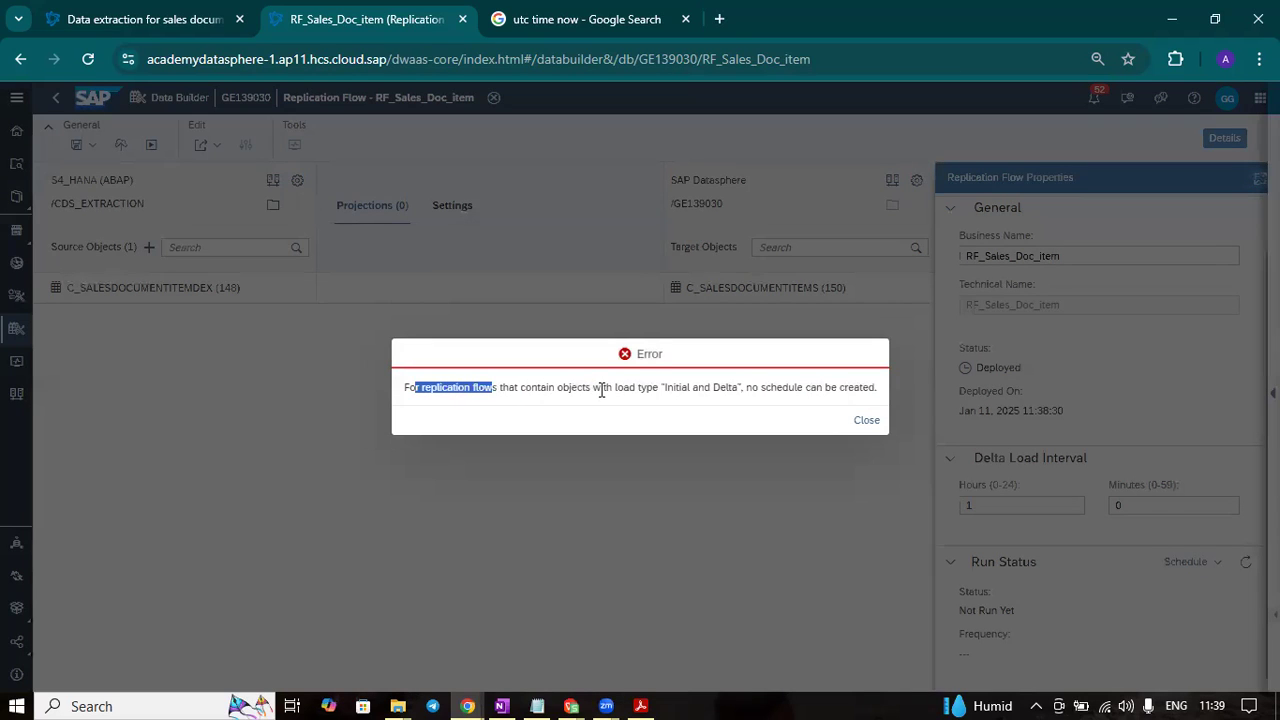
{"action": "left_click_drag", "start_coordinate": [662, 388], "coordinate": [744, 388]}
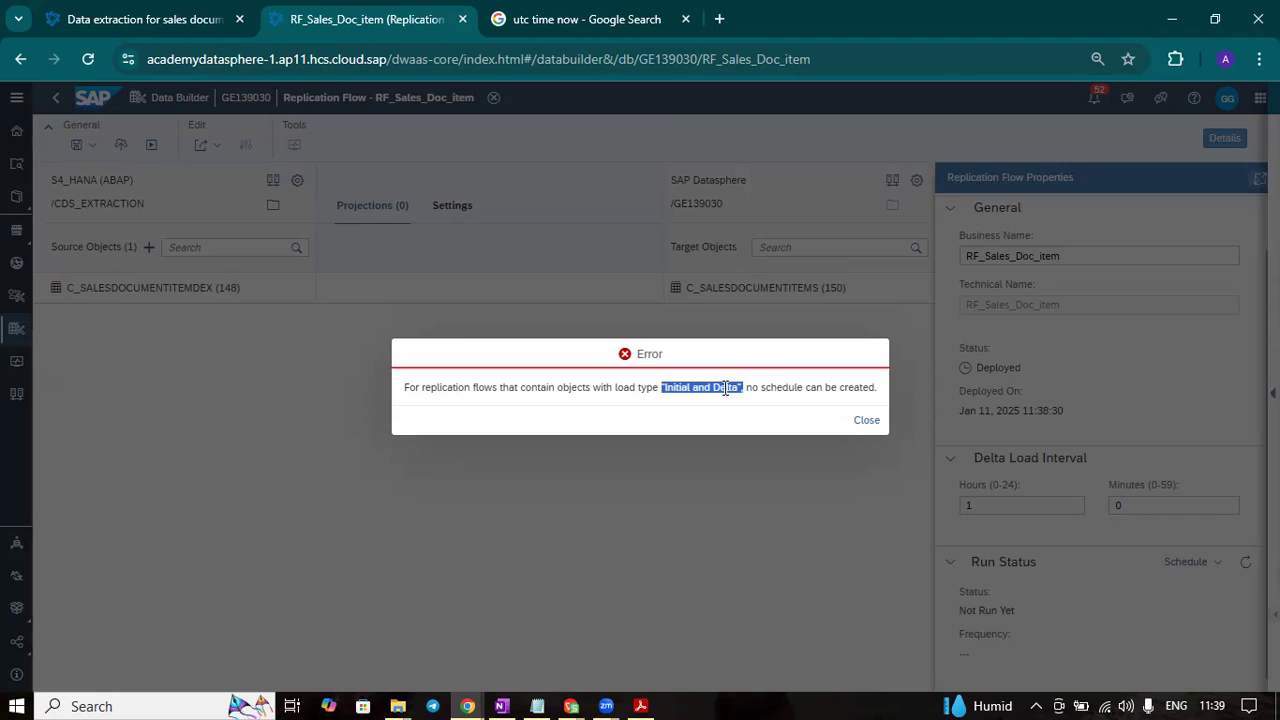
{"action": "left_click", "coordinate": [620, 397]}
{"action": "left_click", "coordinate": [868, 421]}
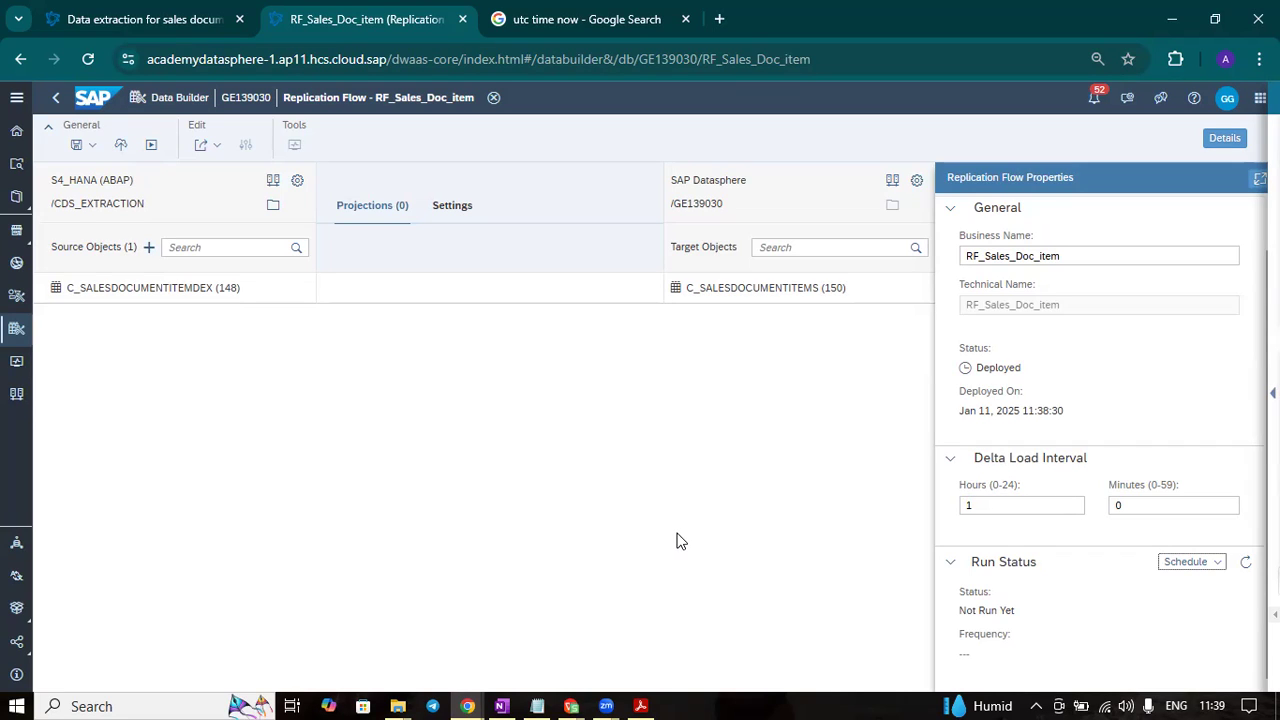
- Run the replication flow RF_Sales_Doc_item and open its active run's details in the Data Integration Monitor
{"action": "left_click", "coordinate": [152, 145]}
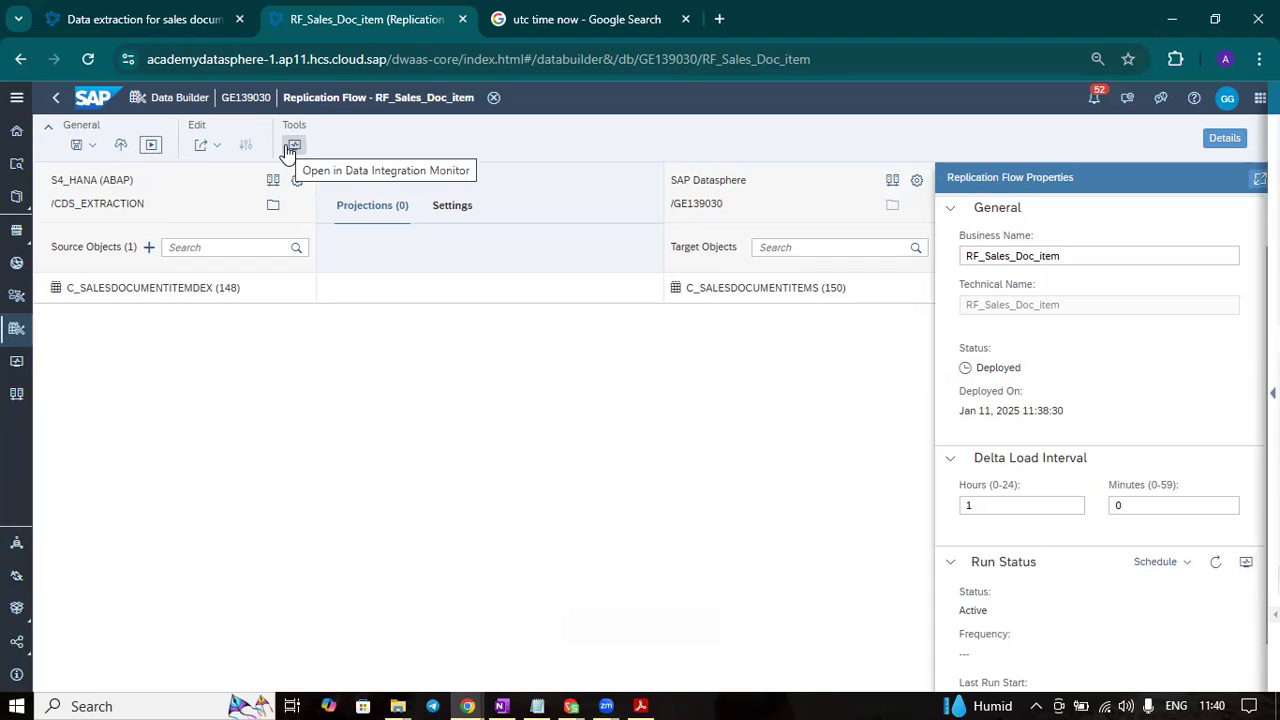
{"action": "left_click", "coordinate": [1246, 561]}
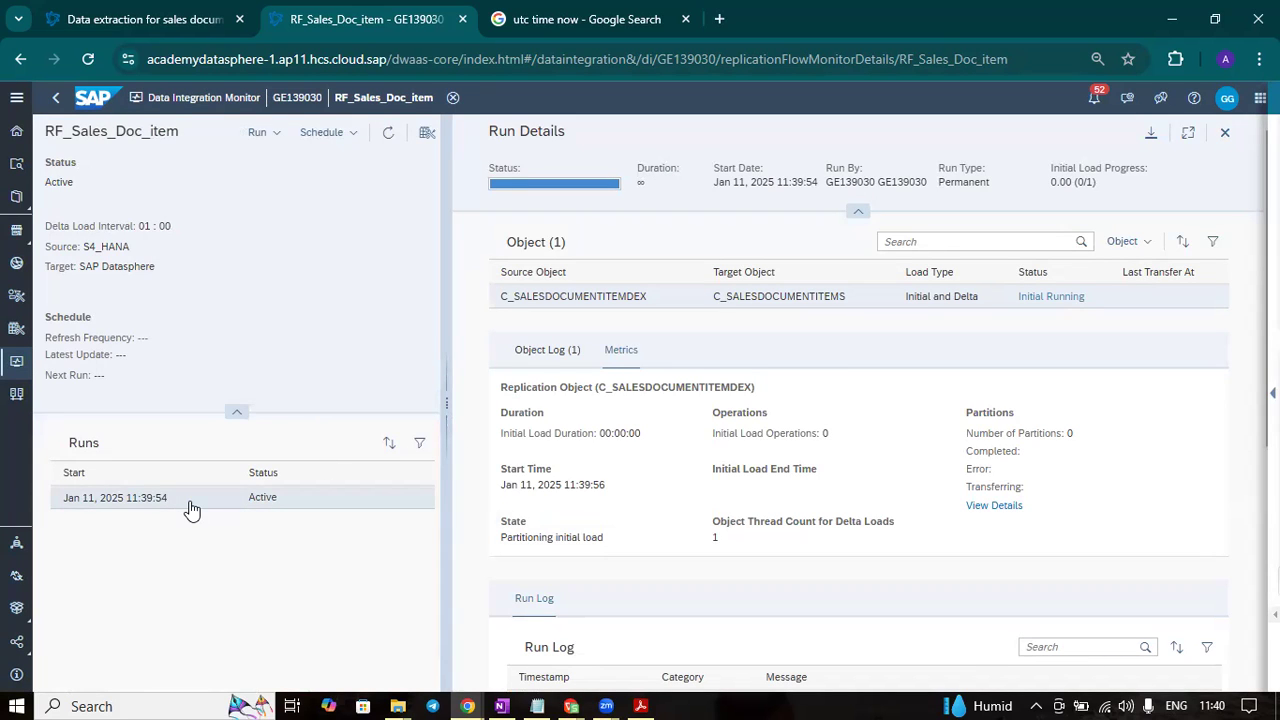
{"action": "left_click", "coordinate": [297, 500]}
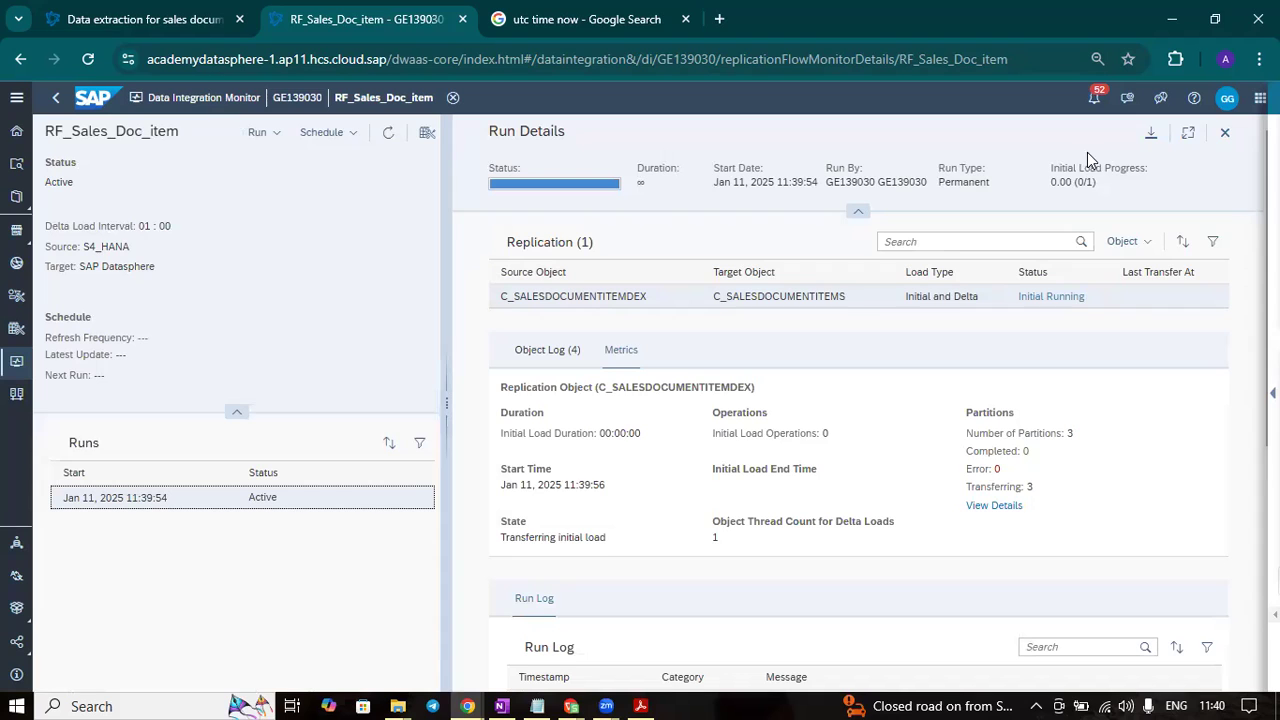
- Refresh the run details of RF_Sales_Doc_item and check the load status of C_SALESDOCUMENTITEMDEX
{"action": "left_click", "coordinate": [388, 132]}
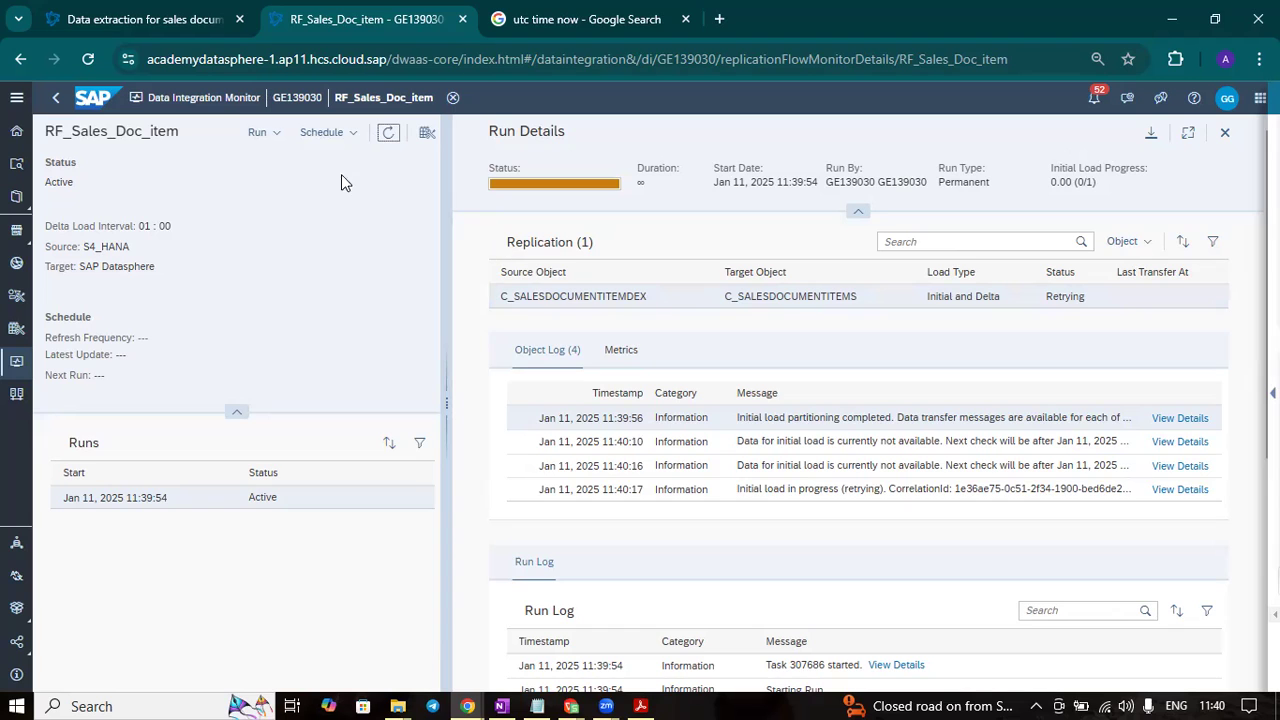
{"action": "left_click", "coordinate": [386, 137]}
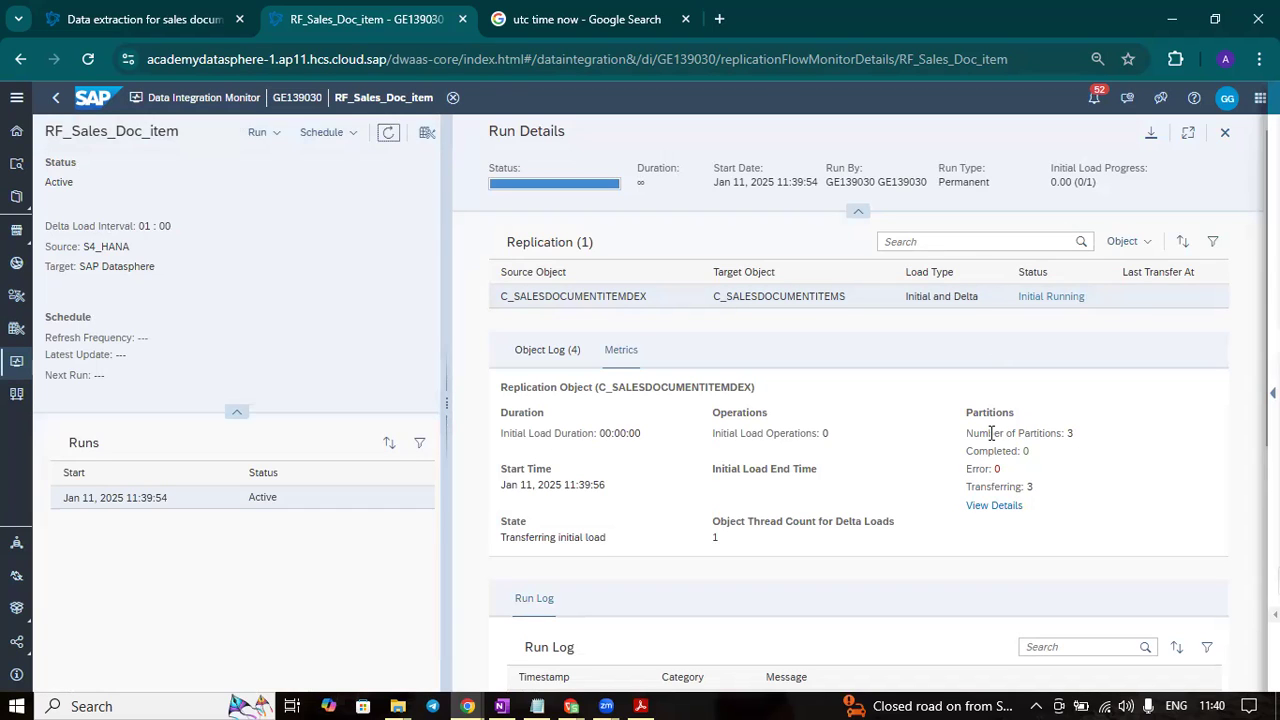
{"action": "left_click", "coordinate": [1051, 299]}
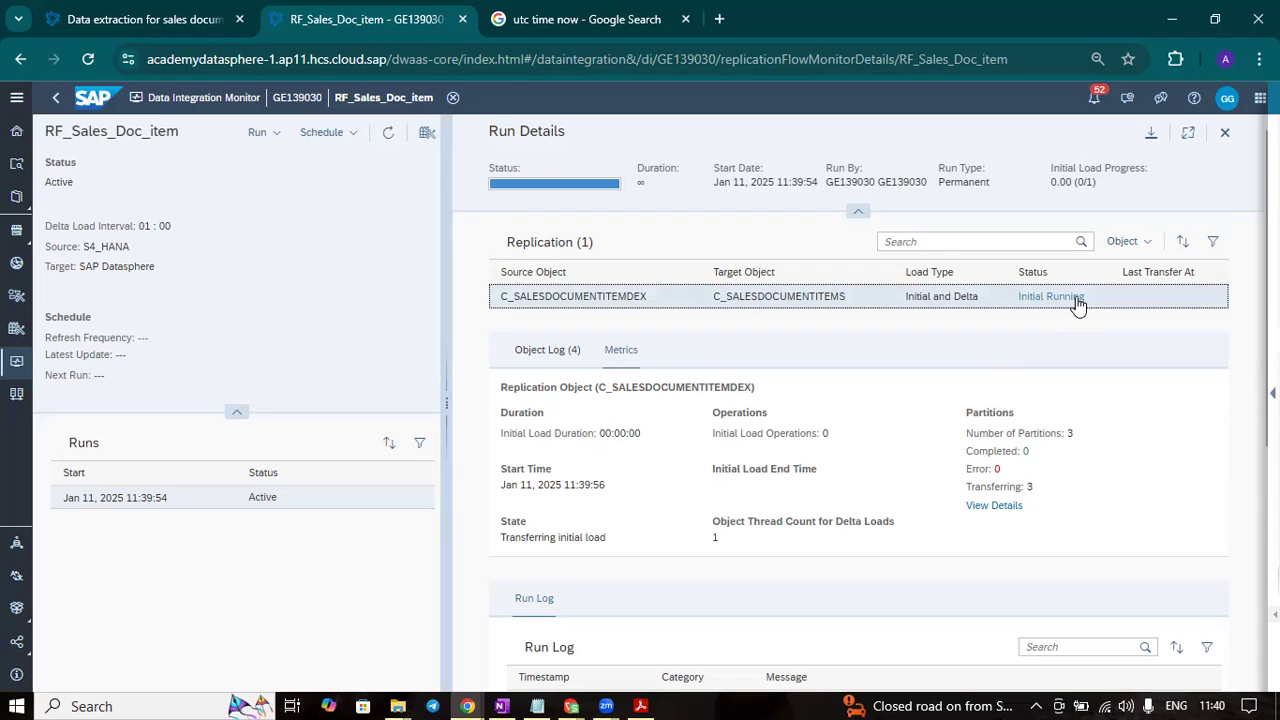
{"action": "double_click", "coordinate": [1077, 298]}
{"action": "key", "text": "Tab"}
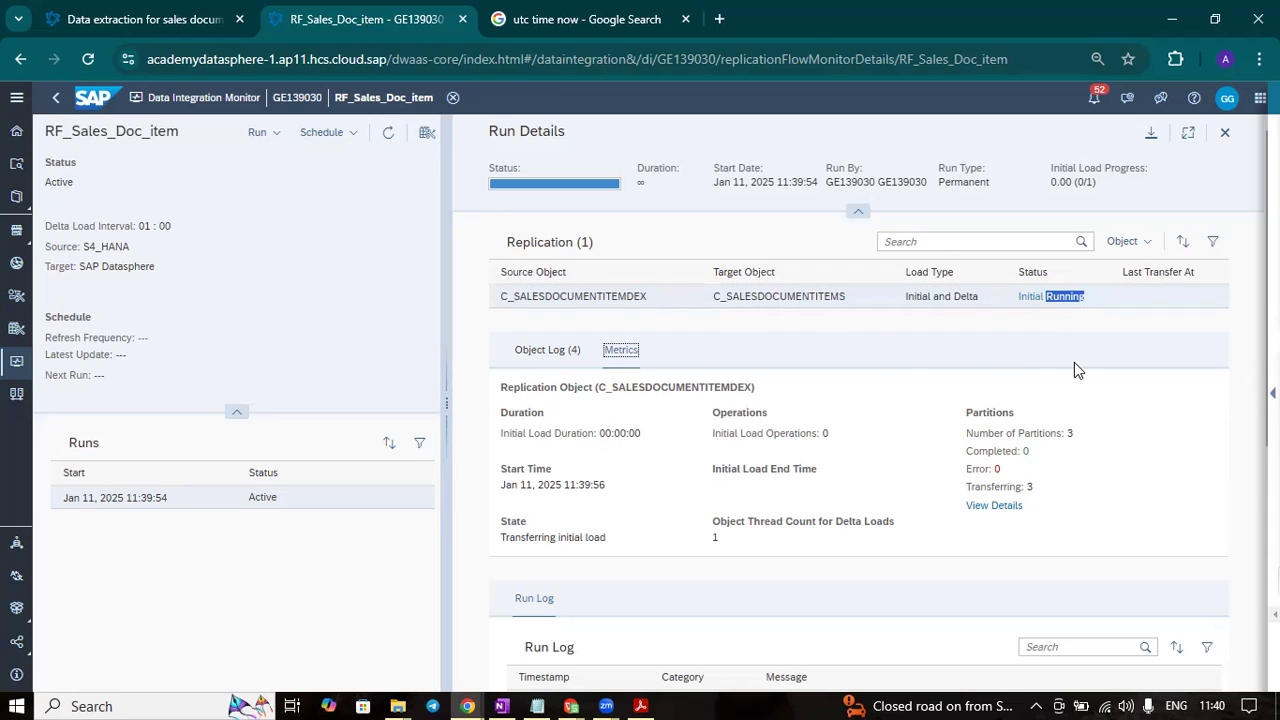
- Read the full partitioning message in the object log and inspect the partition details of the initial load
{"action": "left_click", "coordinate": [548, 356]}
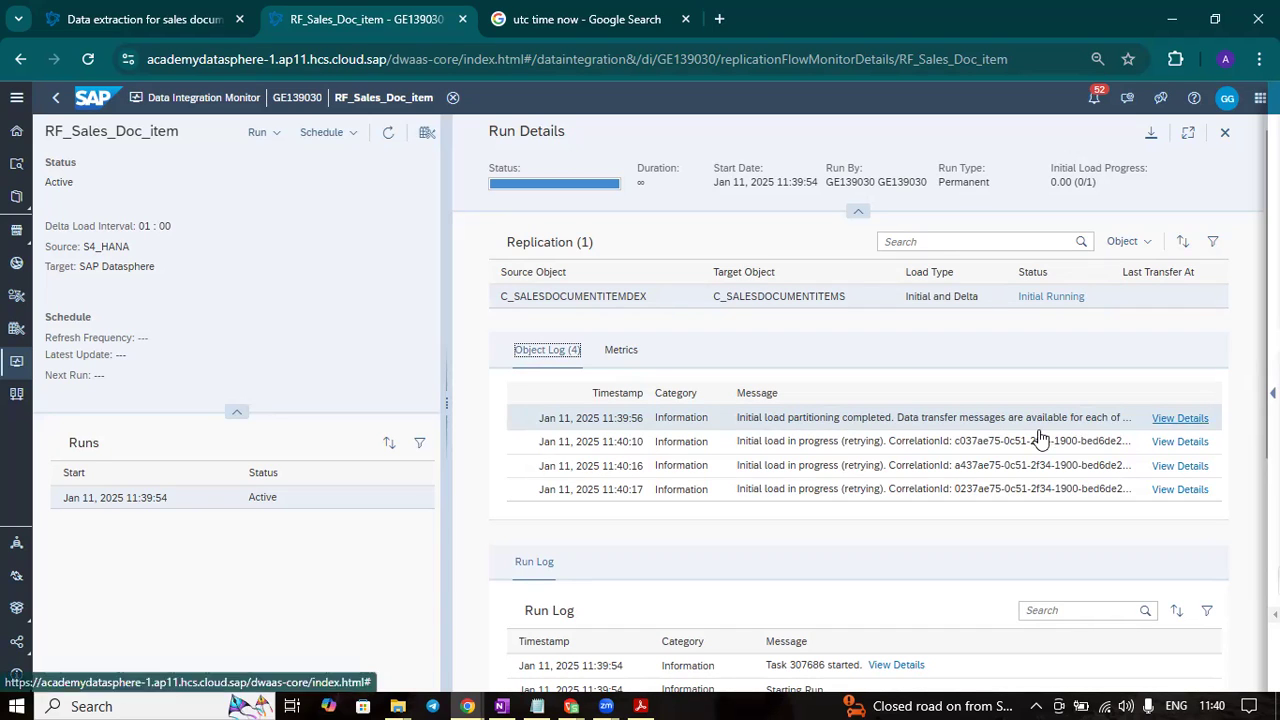
{"action": "left_click", "coordinate": [1199, 425]}
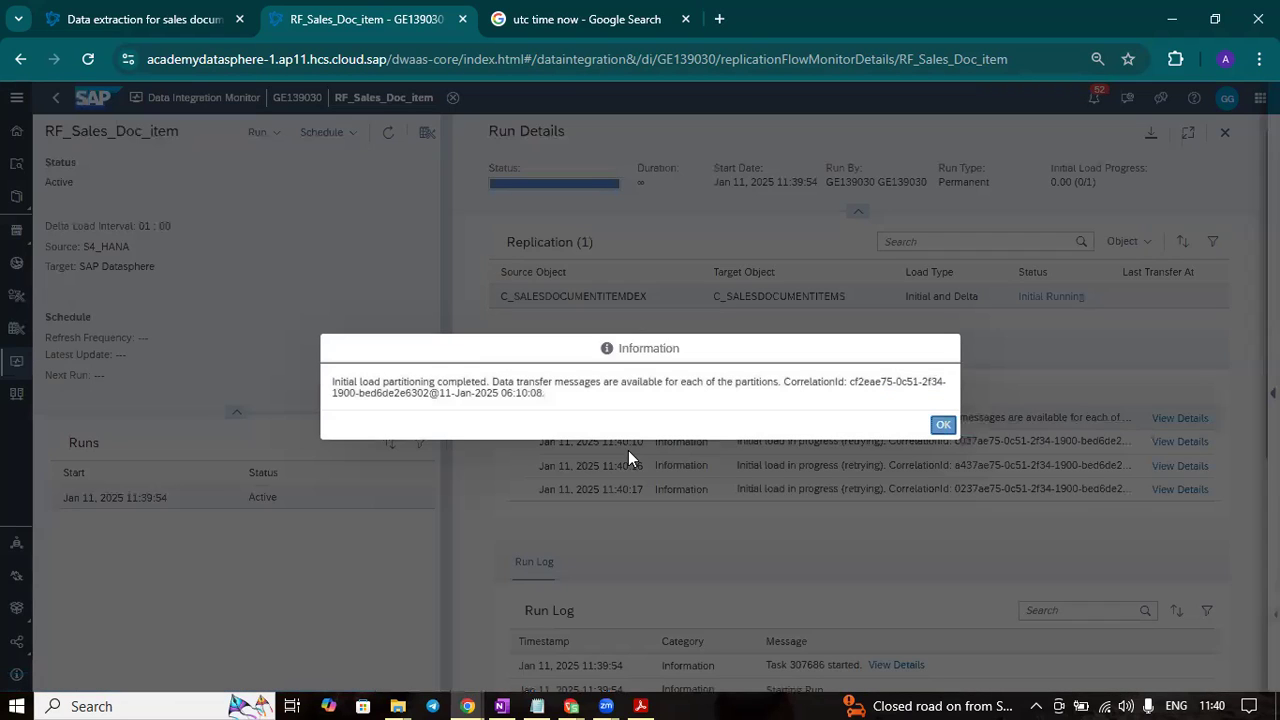
{"action": "left_click", "coordinate": [945, 424]}
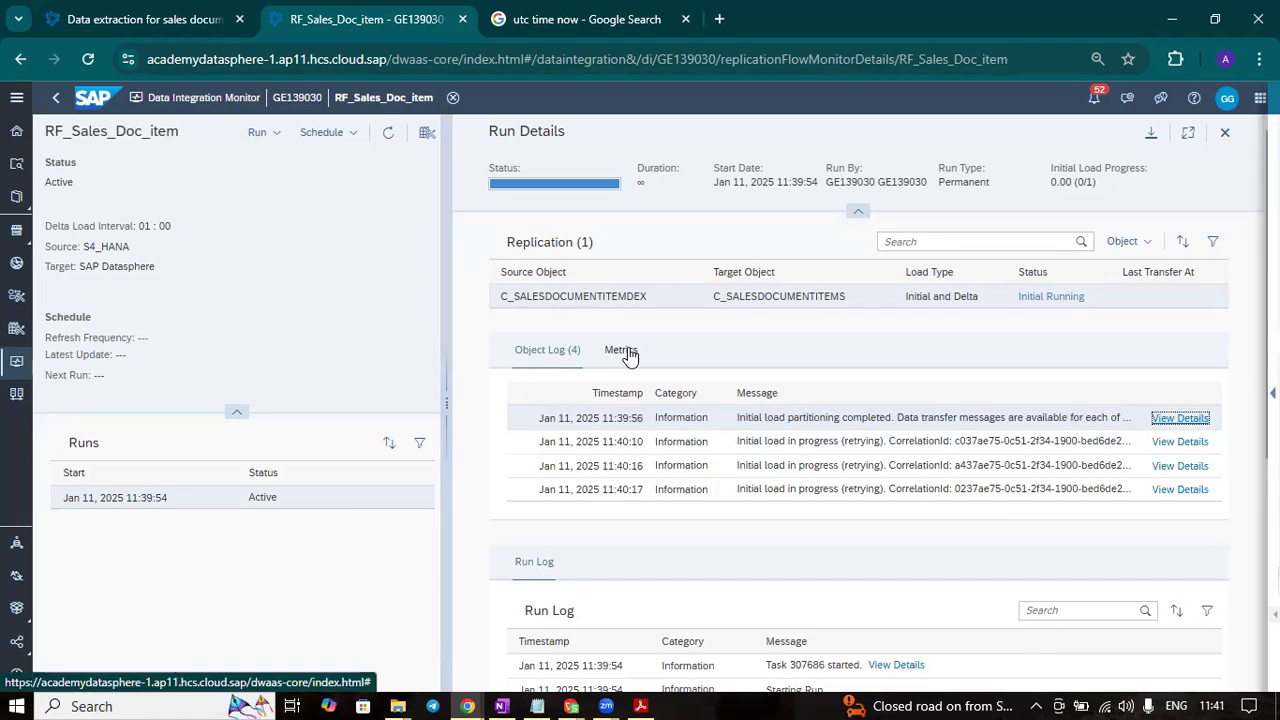
{"action": "left_click", "coordinate": [634, 348]}
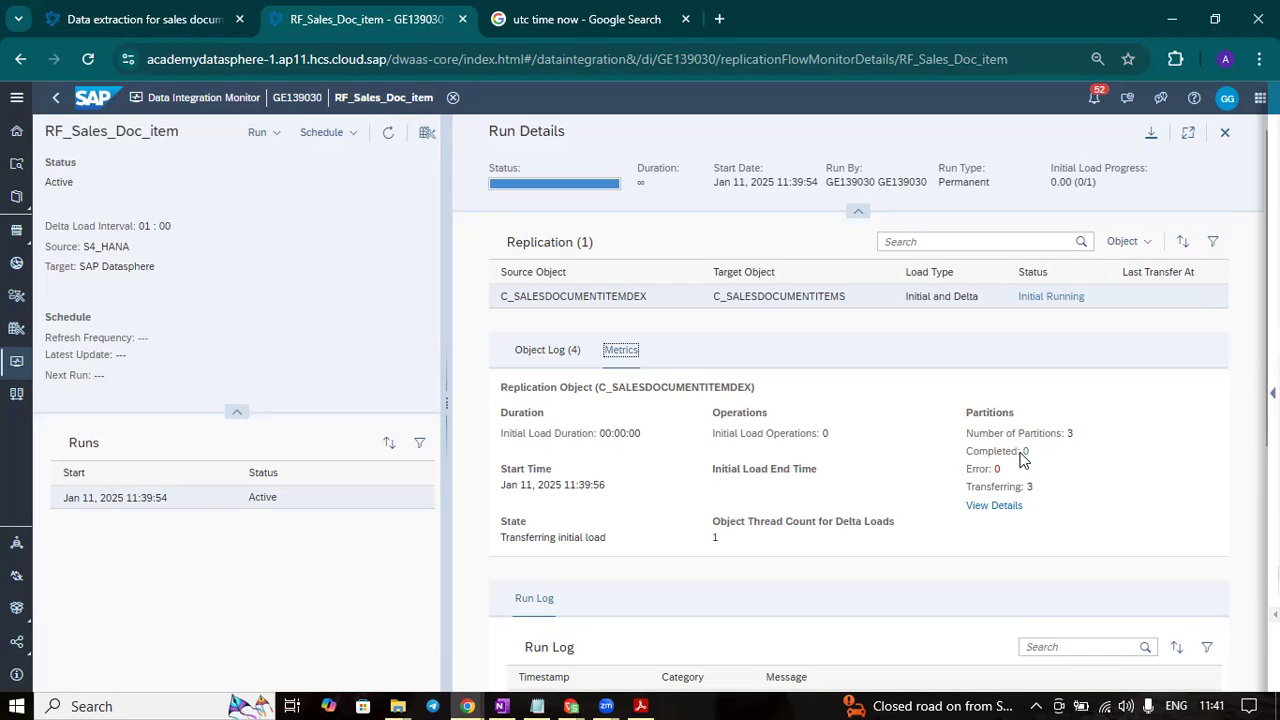
{"action": "left_click", "coordinate": [1006, 507]}
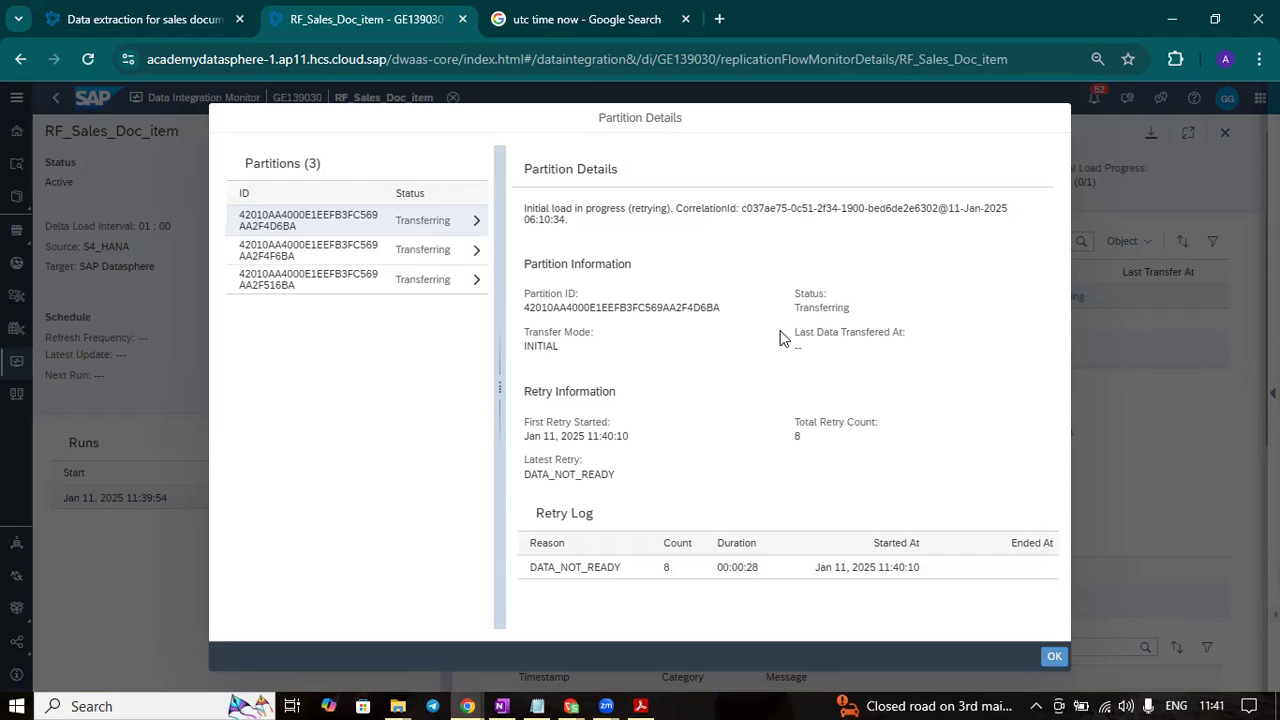
{"action": "left_click", "coordinate": [1052, 657]}
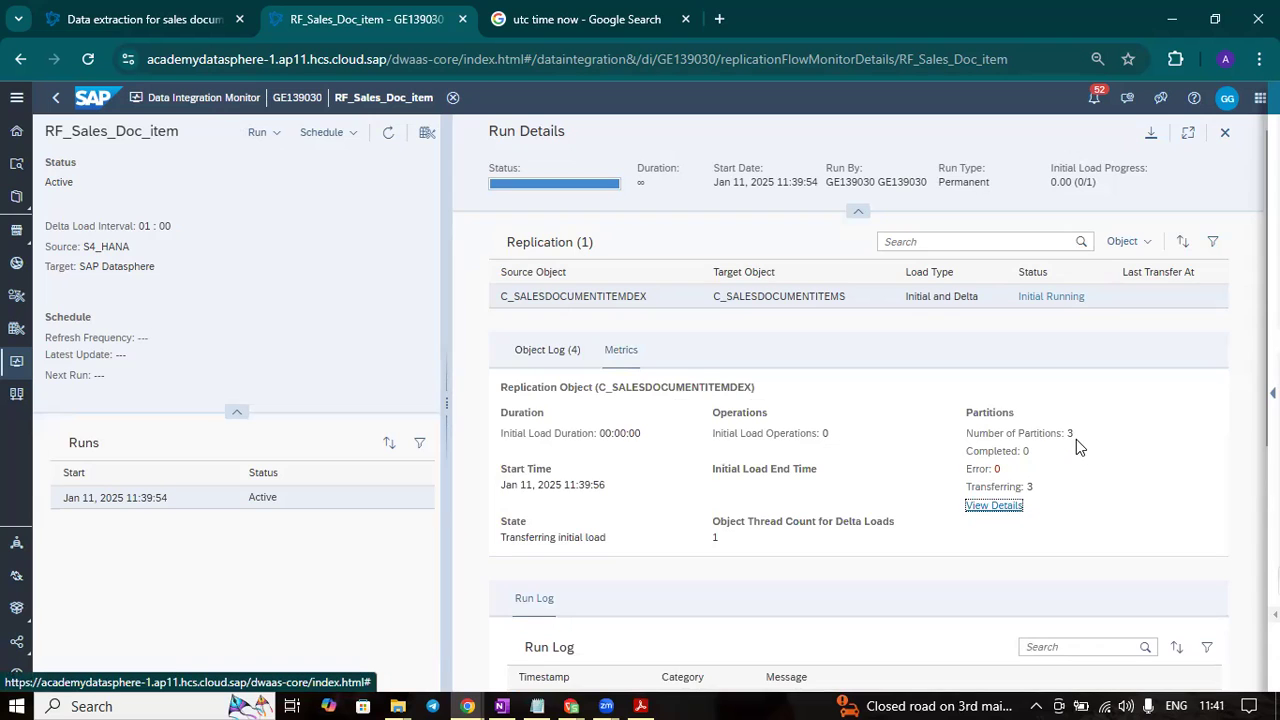
- Review the run log, refresh the run and check the updated initial load metrics
{"action": "scroll", "coordinate": [1070, 460], "scroll_direction": "down", "scroll_amount": 3}
{"action": "scroll", "coordinate": [1063, 484], "scroll_direction": "up", "scroll_amount": 3}
{"action": "scroll", "coordinate": [1061, 484], "scroll_direction": "down", "scroll_amount": 1}
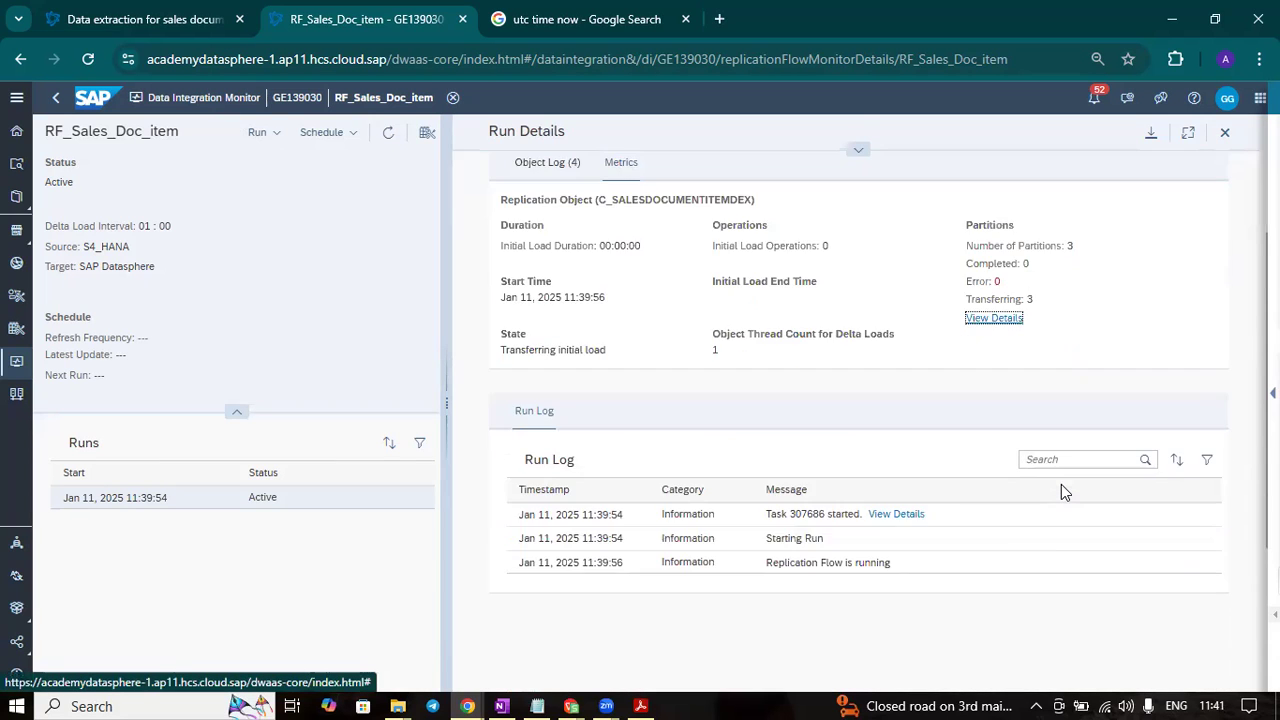
{"action": "scroll", "coordinate": [1057, 482], "scroll_direction": "up", "scroll_amount": 1}
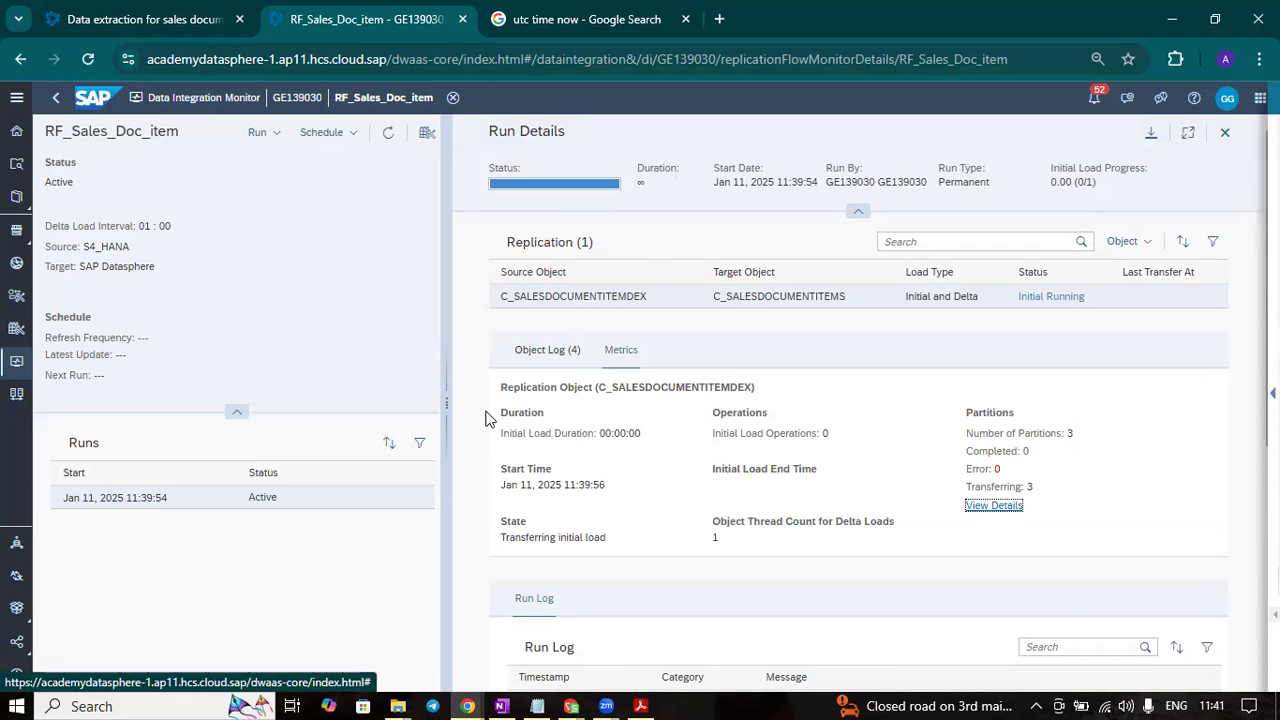
{"action": "left_click", "coordinate": [390, 137]}
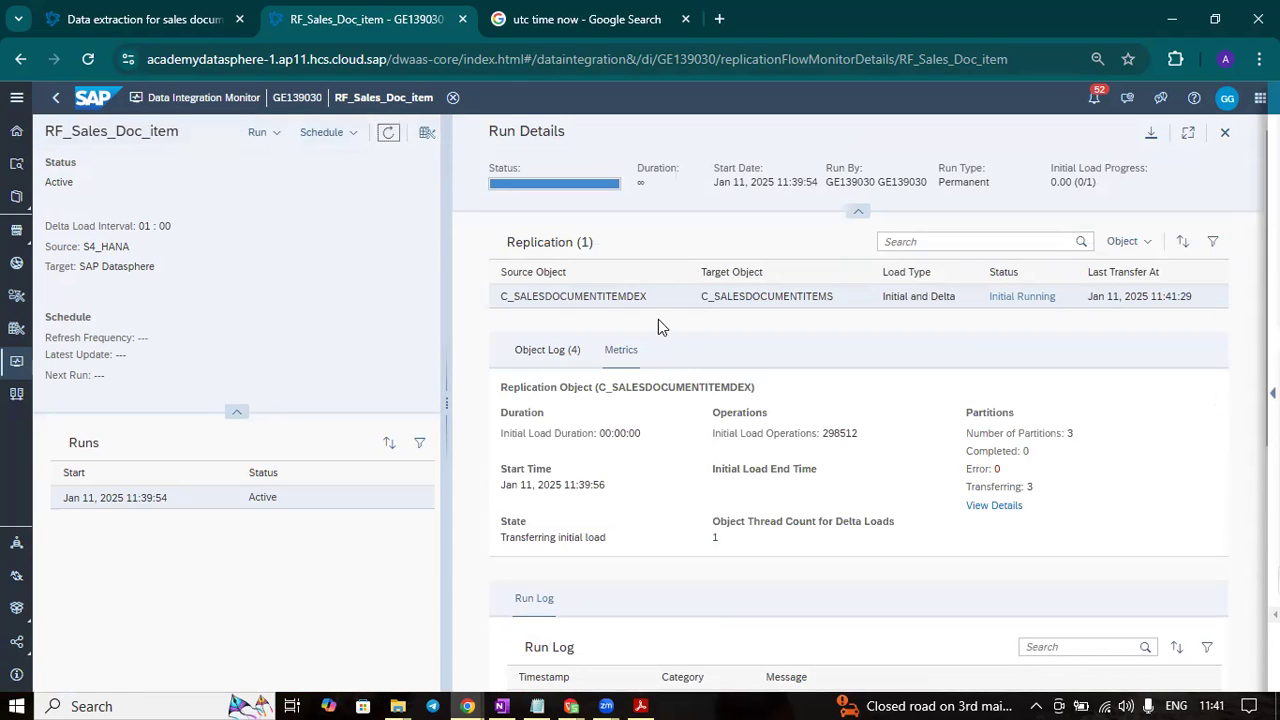
{"action": "scroll", "coordinate": [726, 333], "scroll_direction": "down", "scroll_amount": 5}
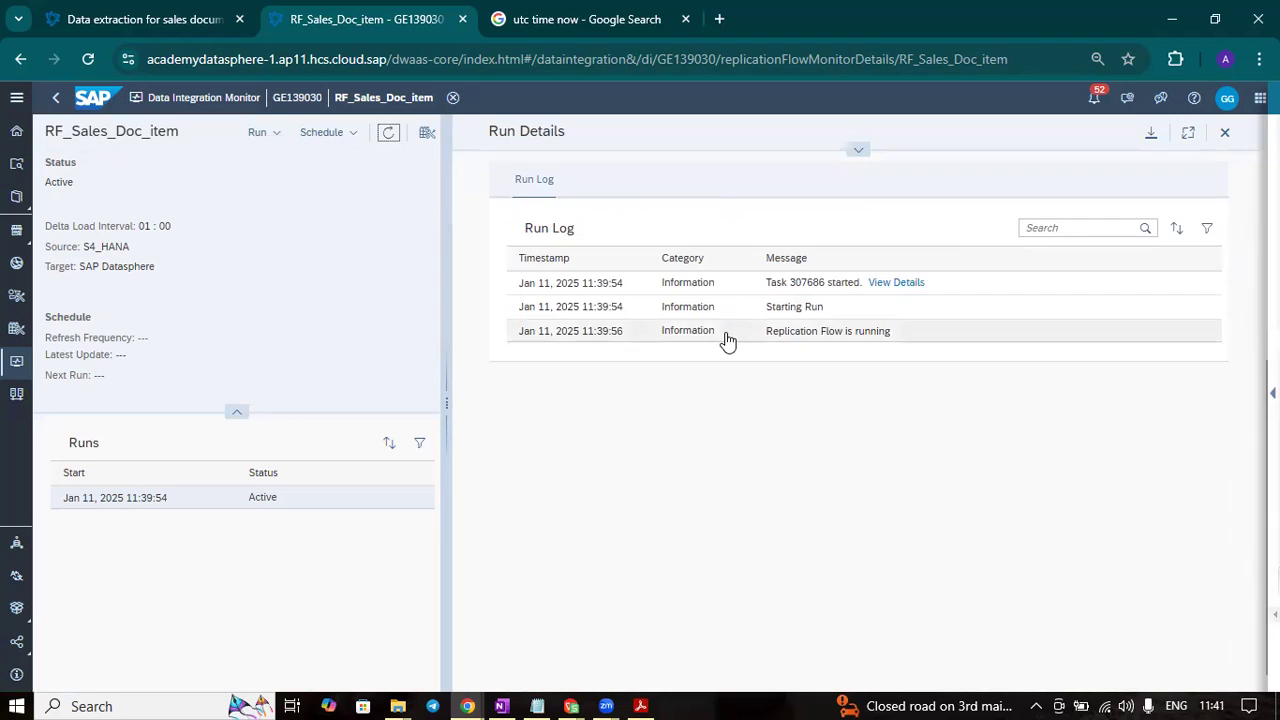
{"action": "scroll", "coordinate": [726, 333], "scroll_direction": "up", "scroll_amount": 5}
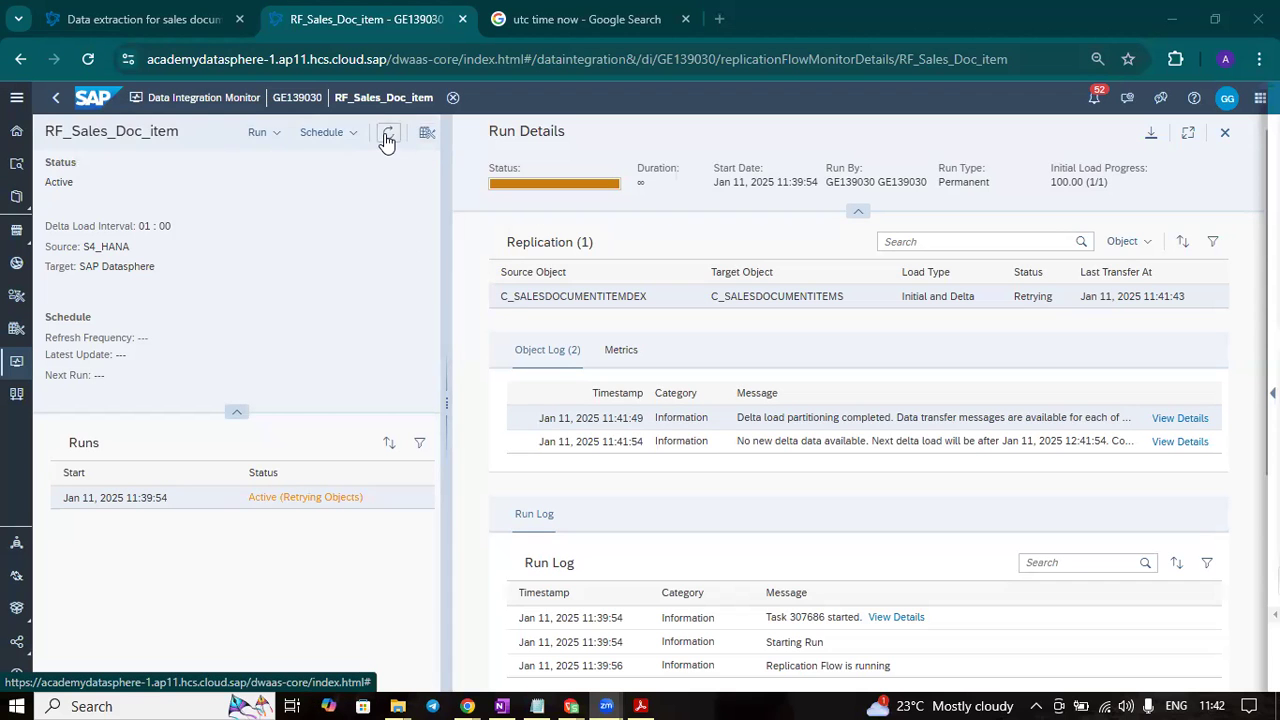
- Refresh the run again and inspect the details of the initial load partitions and the delta partition from the metrics
{"action": "left_click", "coordinate": [387, 139]}
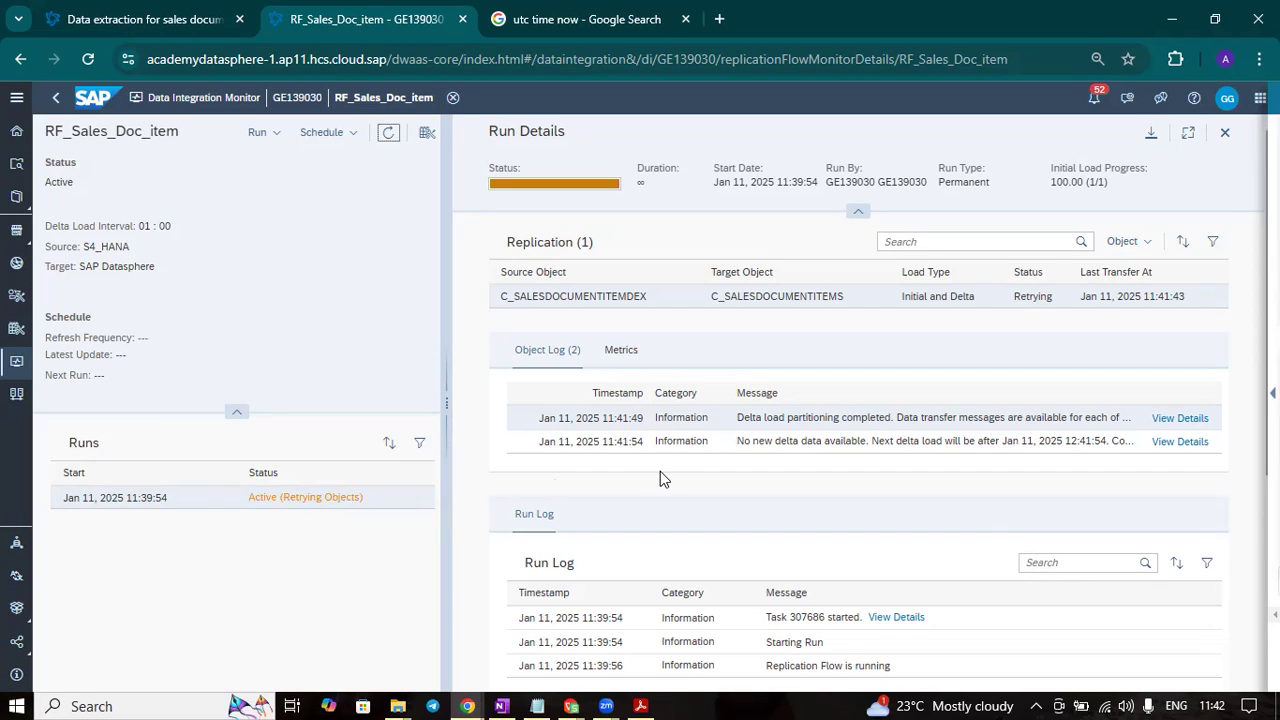
{"action": "left_click", "coordinate": [621, 352]}
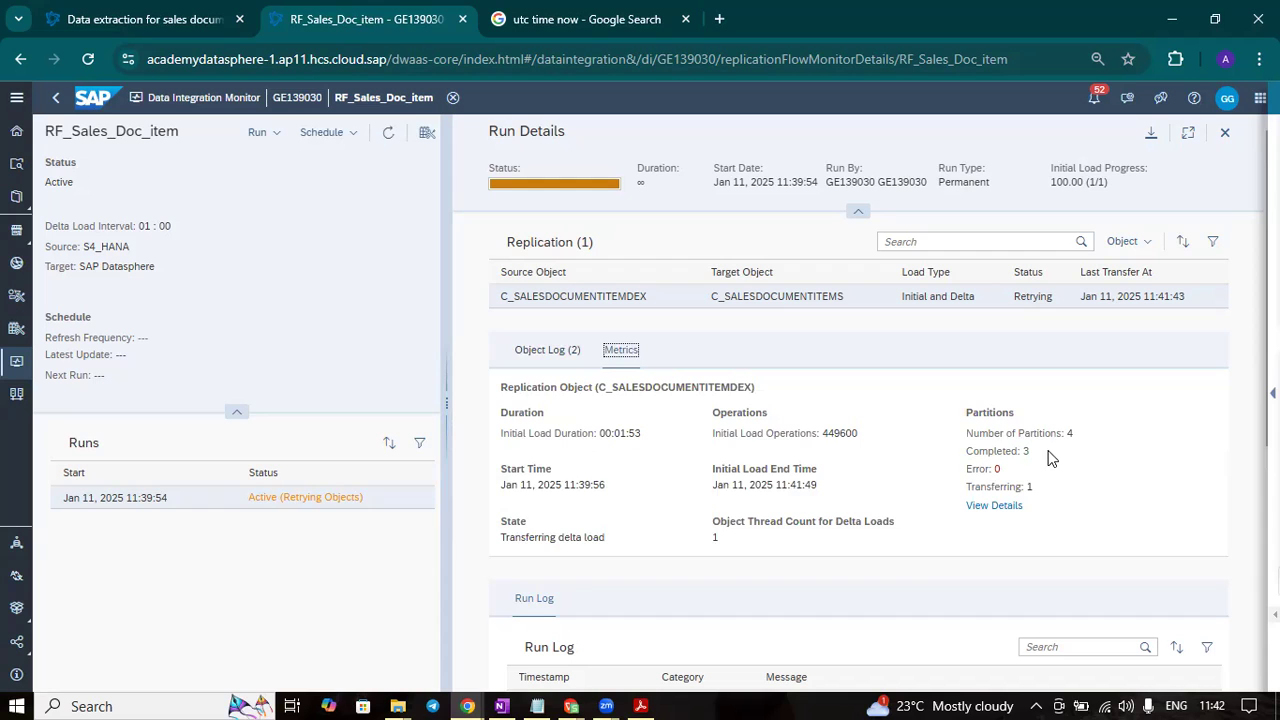
{"action": "left_click", "coordinate": [1001, 514]}
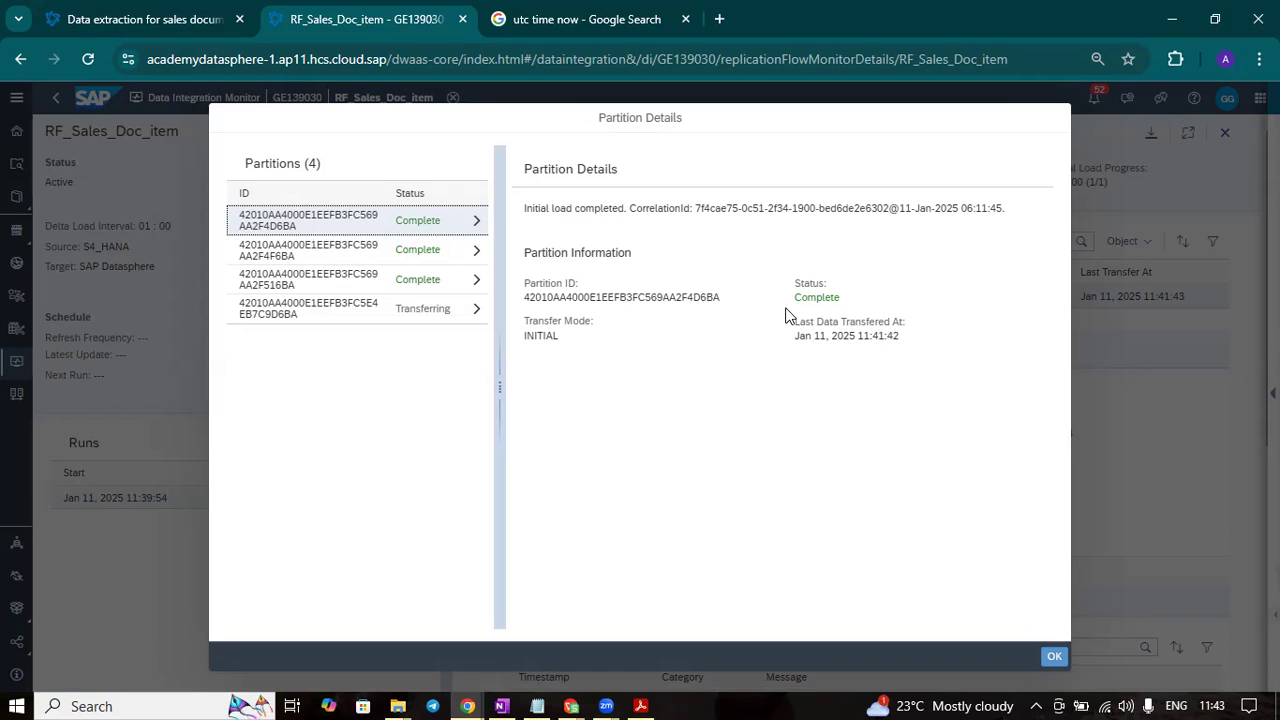
{"action": "left_click", "coordinate": [446, 258]}
{"action": "left_click", "coordinate": [437, 284]}
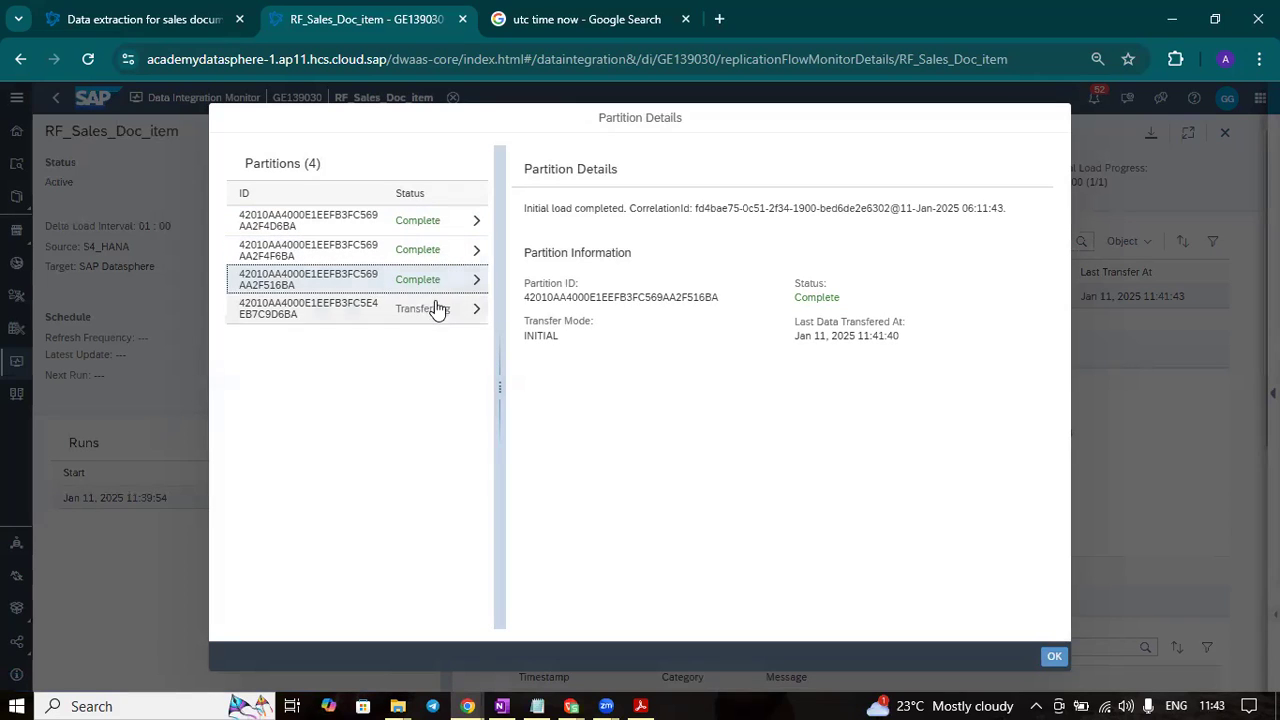
{"action": "left_click", "coordinate": [437, 314]}
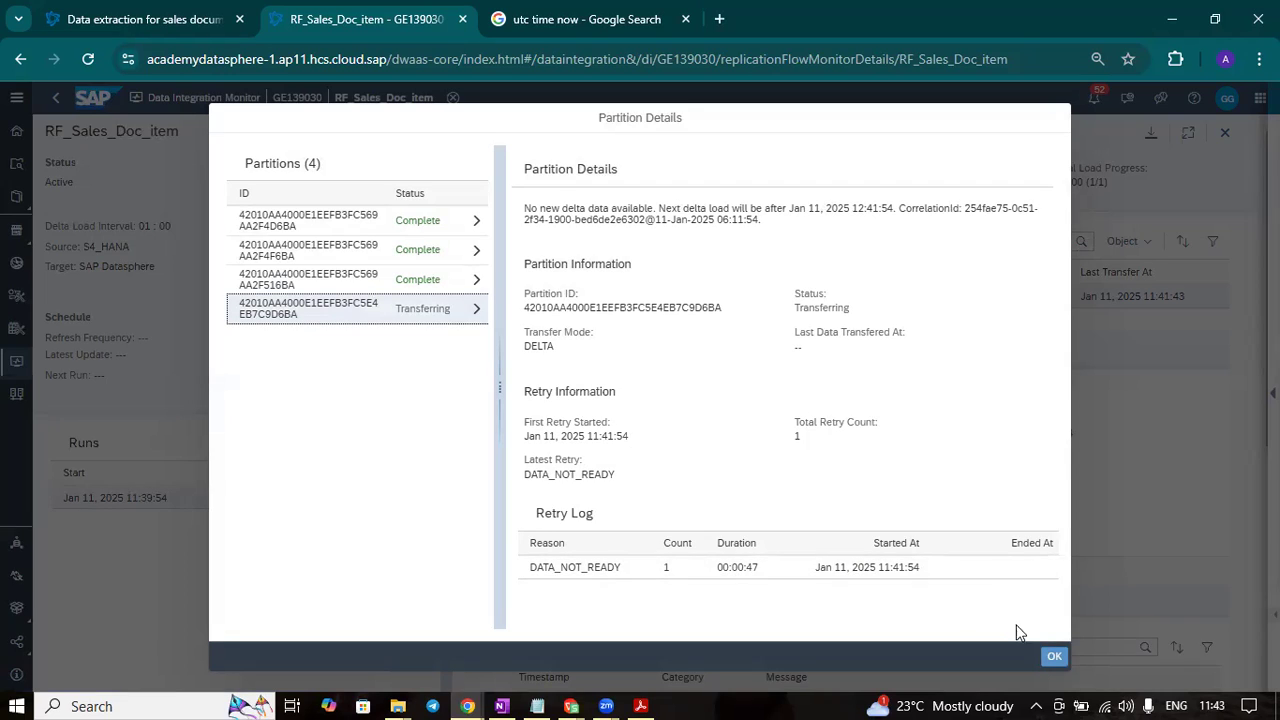
{"action": "left_click", "coordinate": [1054, 660]}
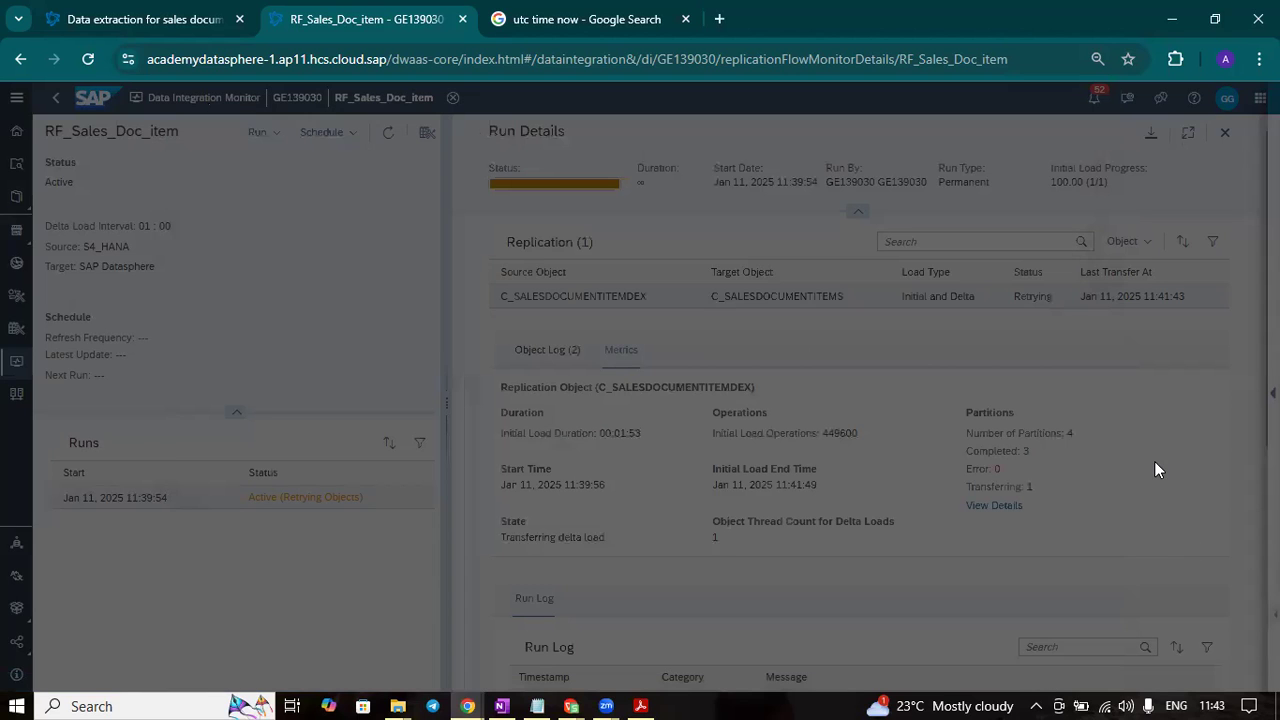
- Check the object log for the next delta load time and reread the delta partition's retry information
{"action": "left_click", "coordinate": [558, 355]}
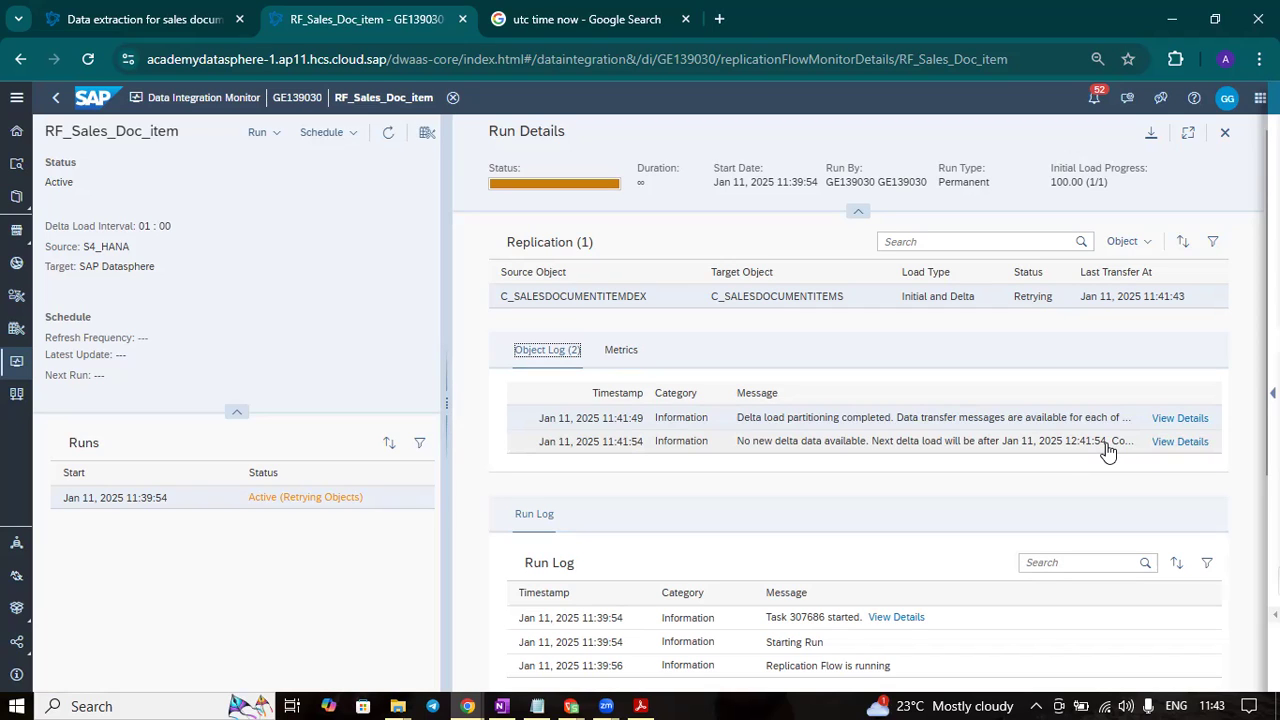
{"action": "mouse_move", "coordinate": [1218, 700]}
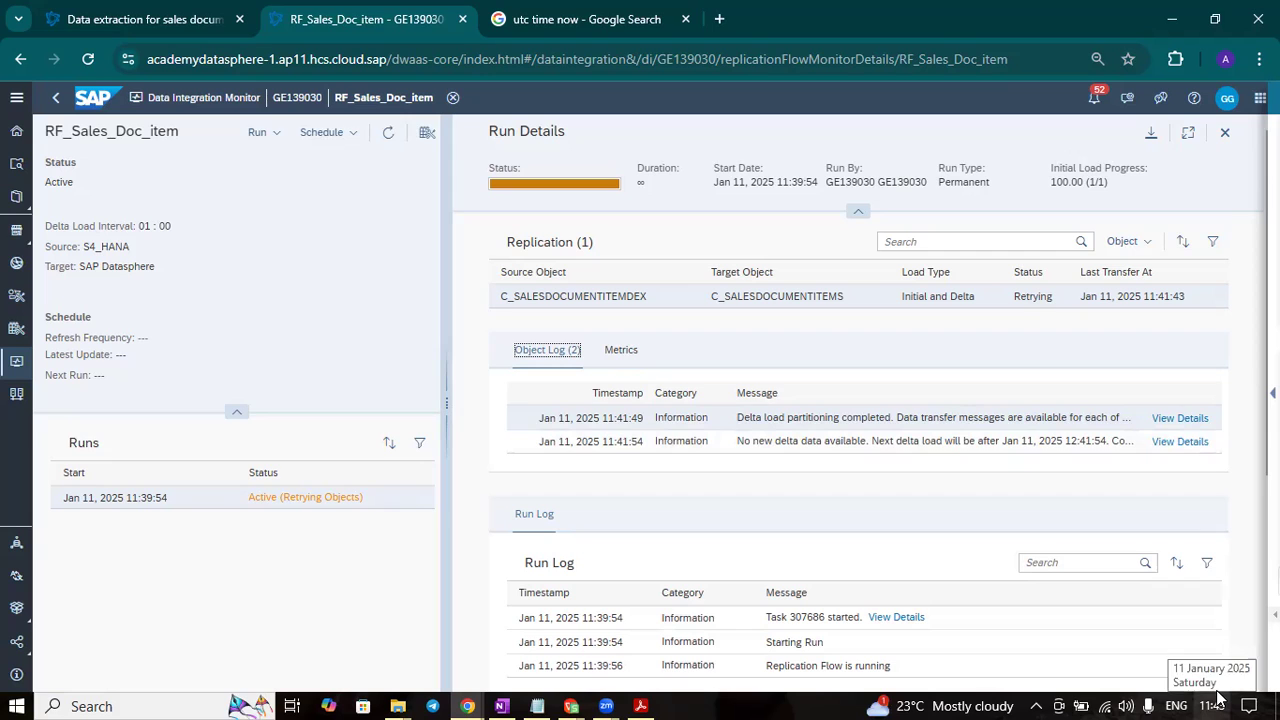
{"action": "left_click", "coordinate": [621, 350]}
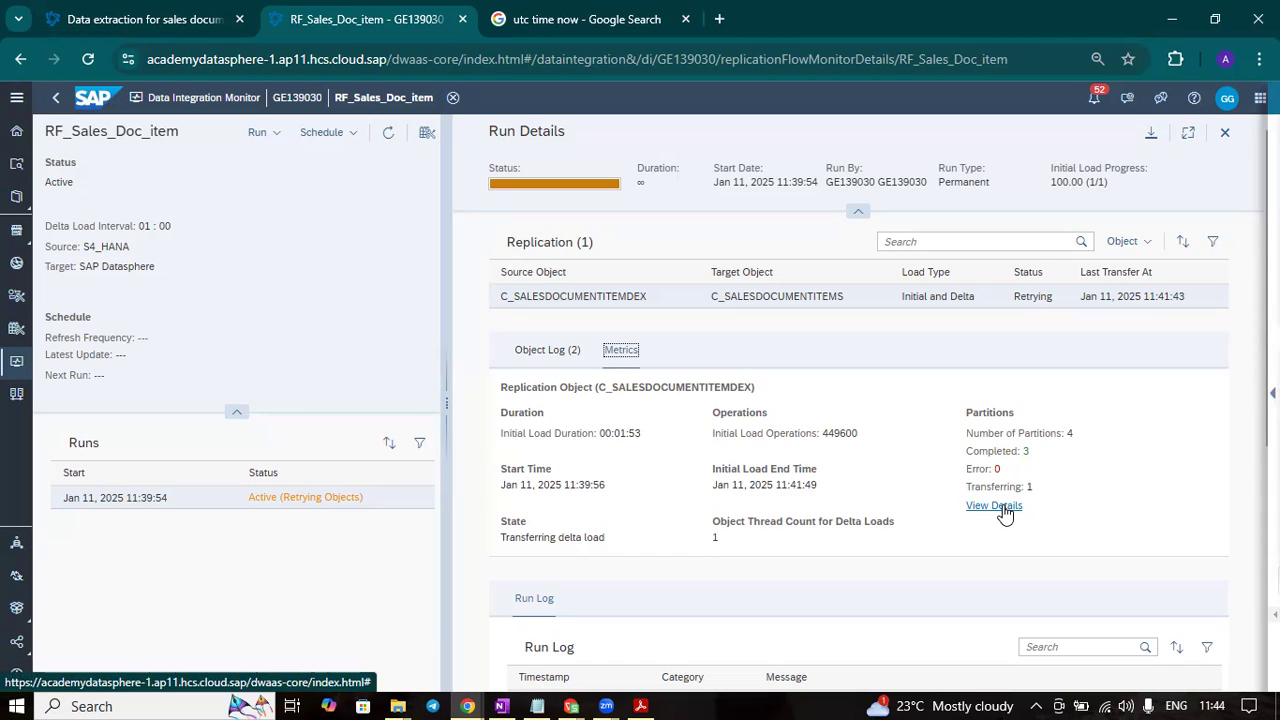
{"action": "left_click", "coordinate": [972, 507]}
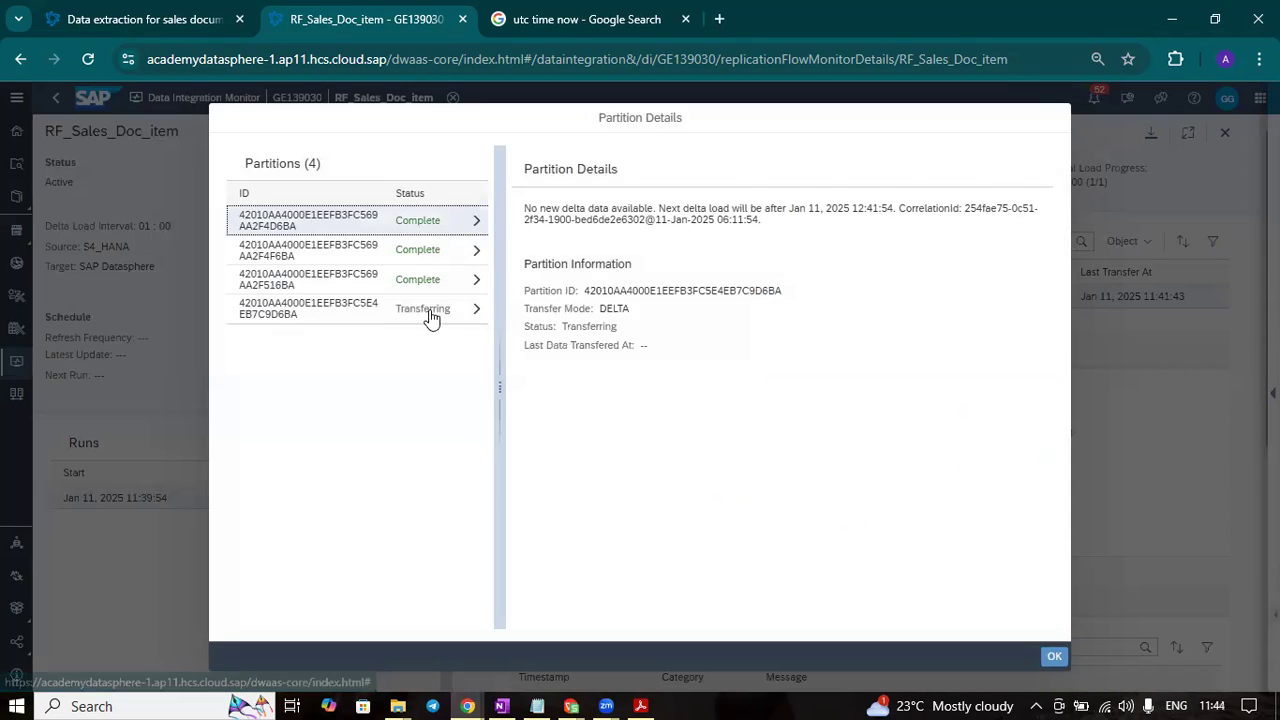
{"action": "left_click", "coordinate": [430, 318]}
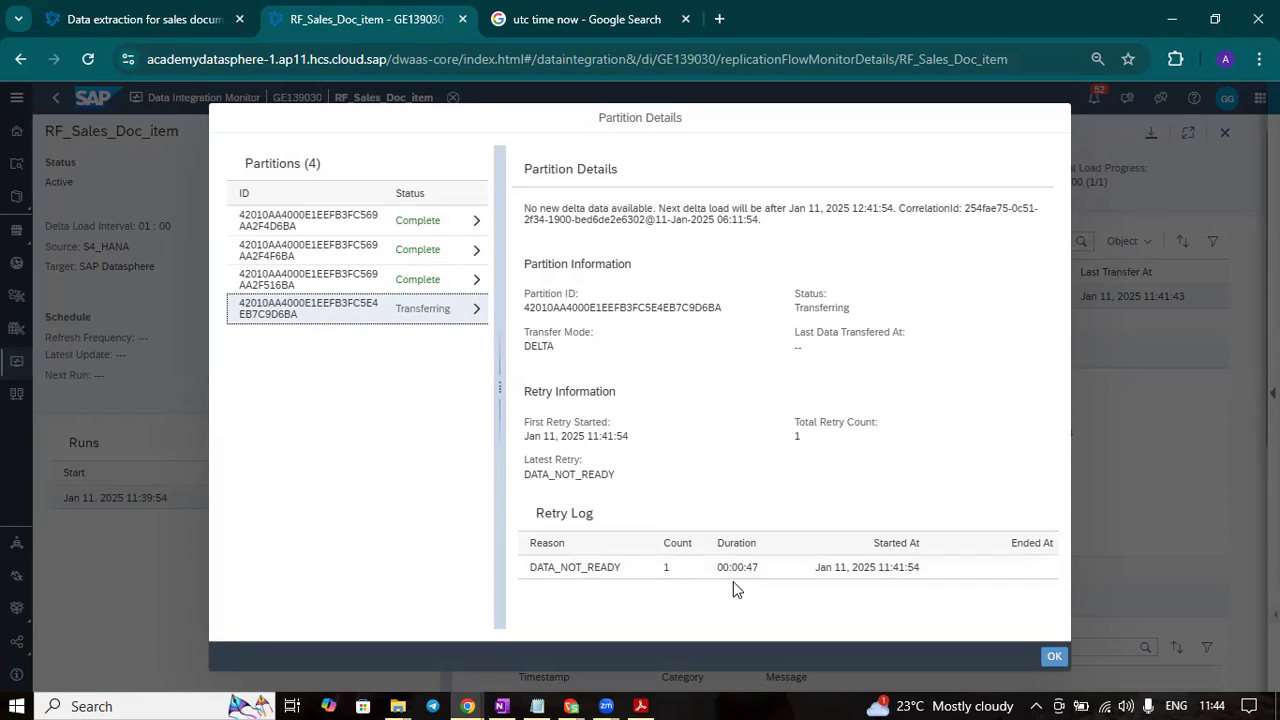
{"action": "left_click", "coordinate": [1052, 658]}
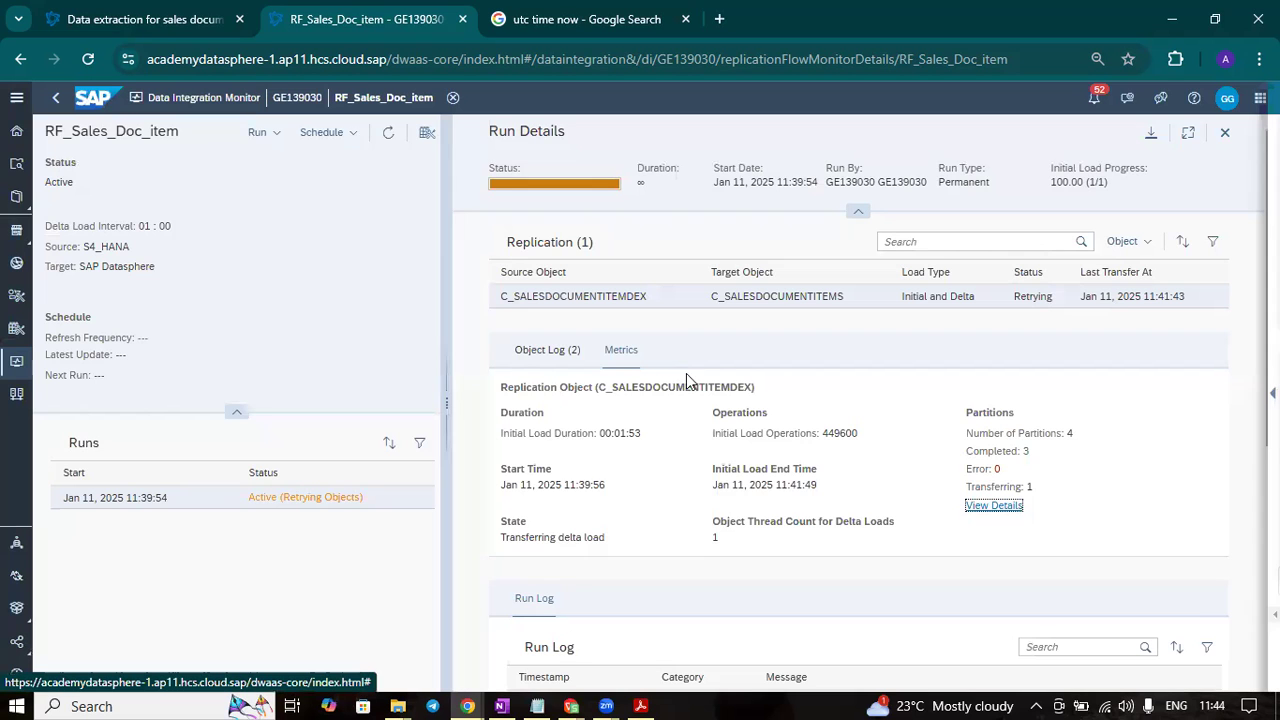
- Review the object log and run log, and check the number of initial load operations in the metrics
{"action": "left_click", "coordinate": [548, 352]}
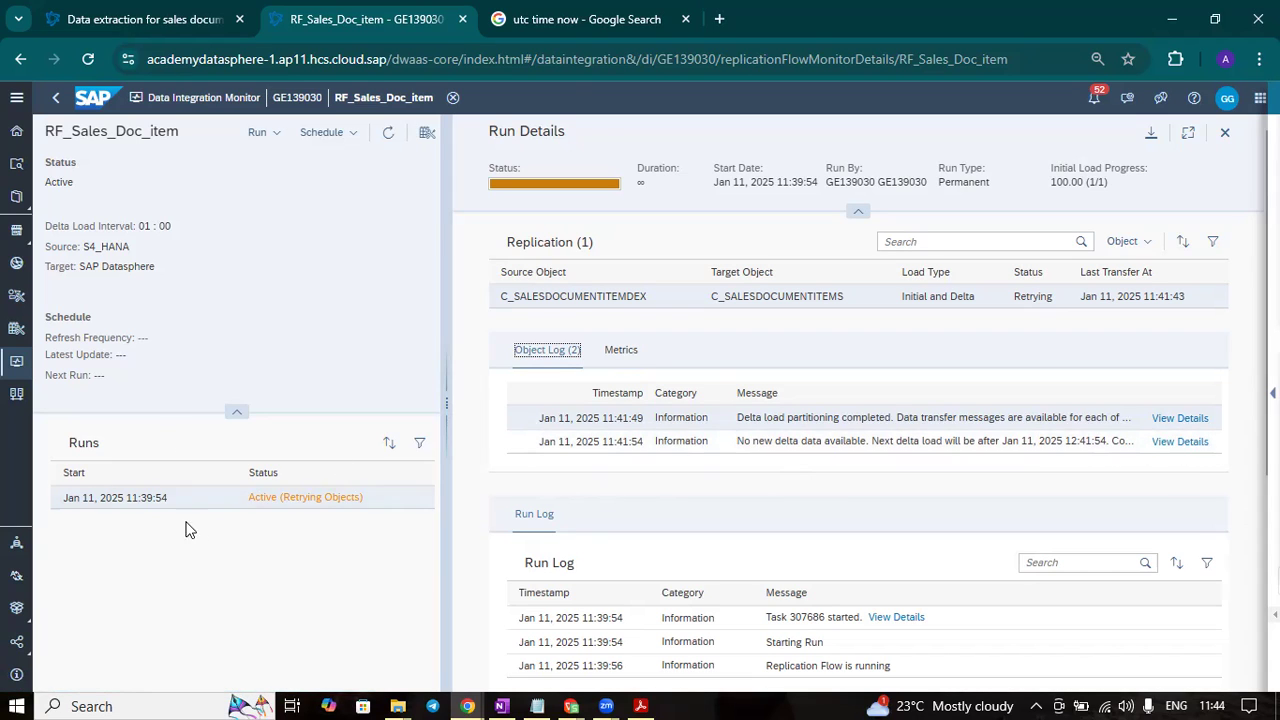
{"action": "scroll", "coordinate": [733, 497], "scroll_direction": "down", "scroll_amount": 1}
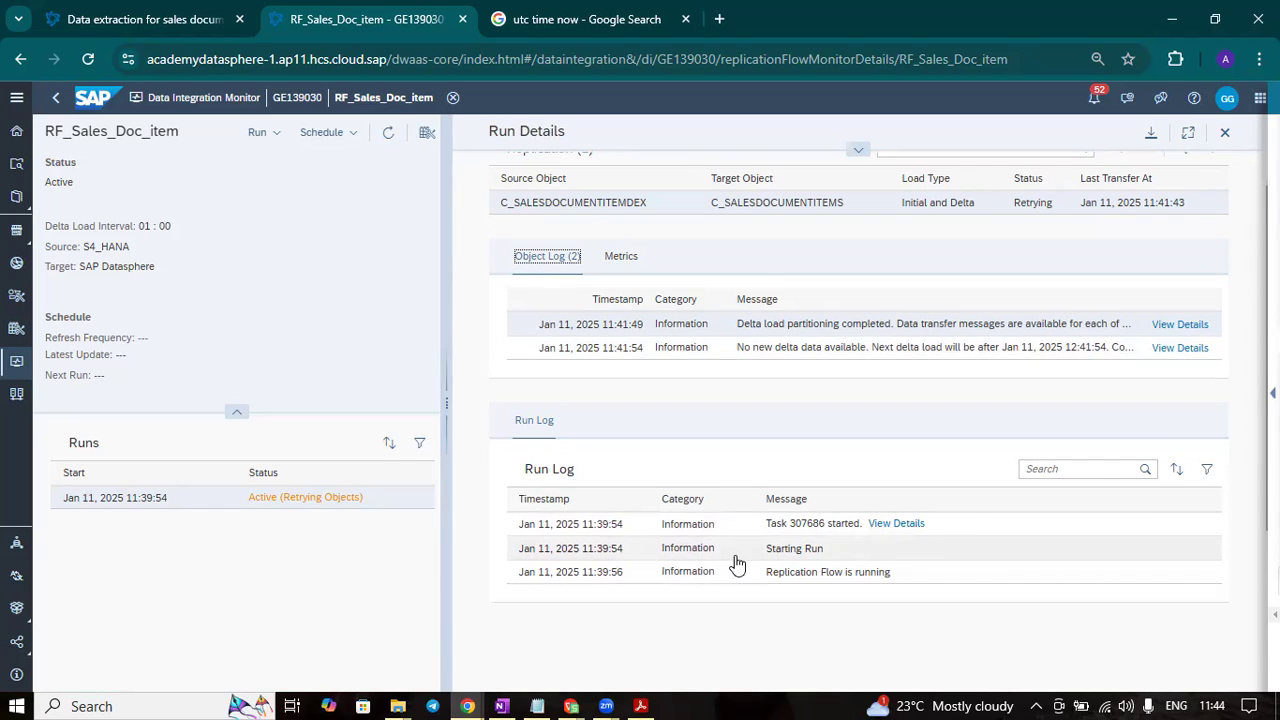
{"action": "scroll", "coordinate": [878, 433], "scroll_direction": "up", "scroll_amount": 1}
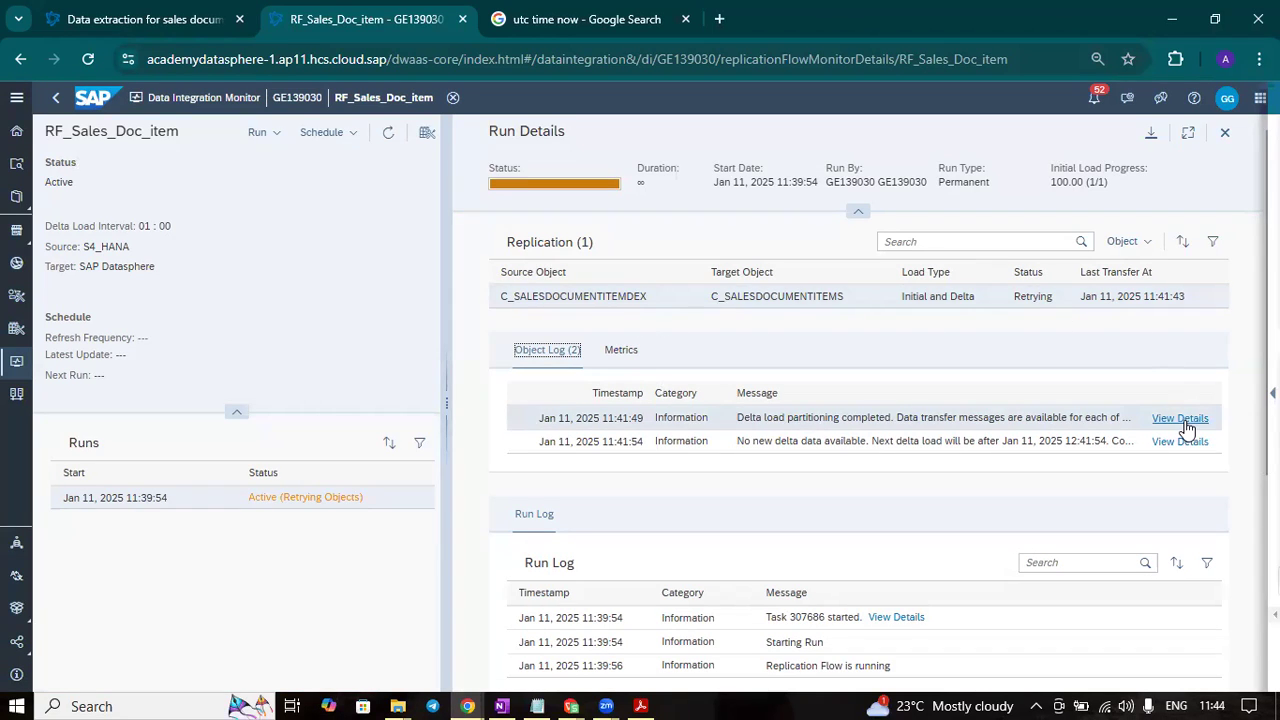
{"action": "left_click", "coordinate": [620, 350]}
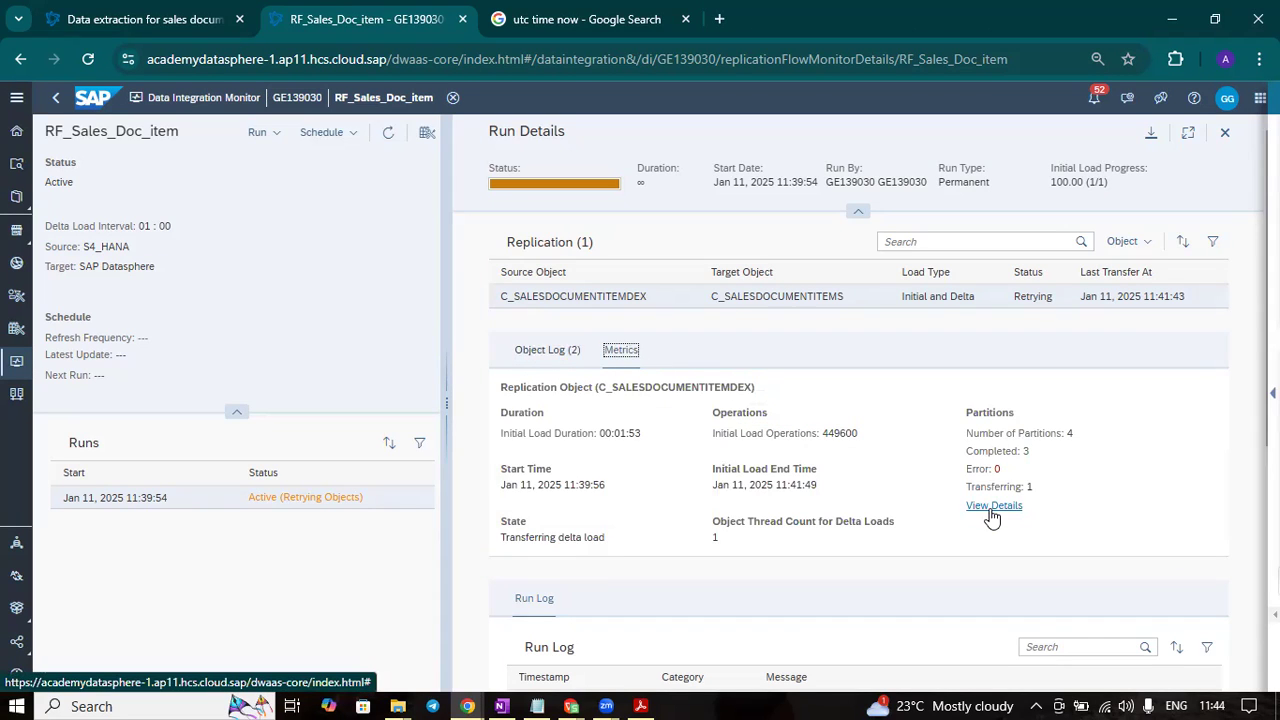
{"action": "left_click_drag", "start_coordinate": [712, 433], "coordinate": [826, 436]}
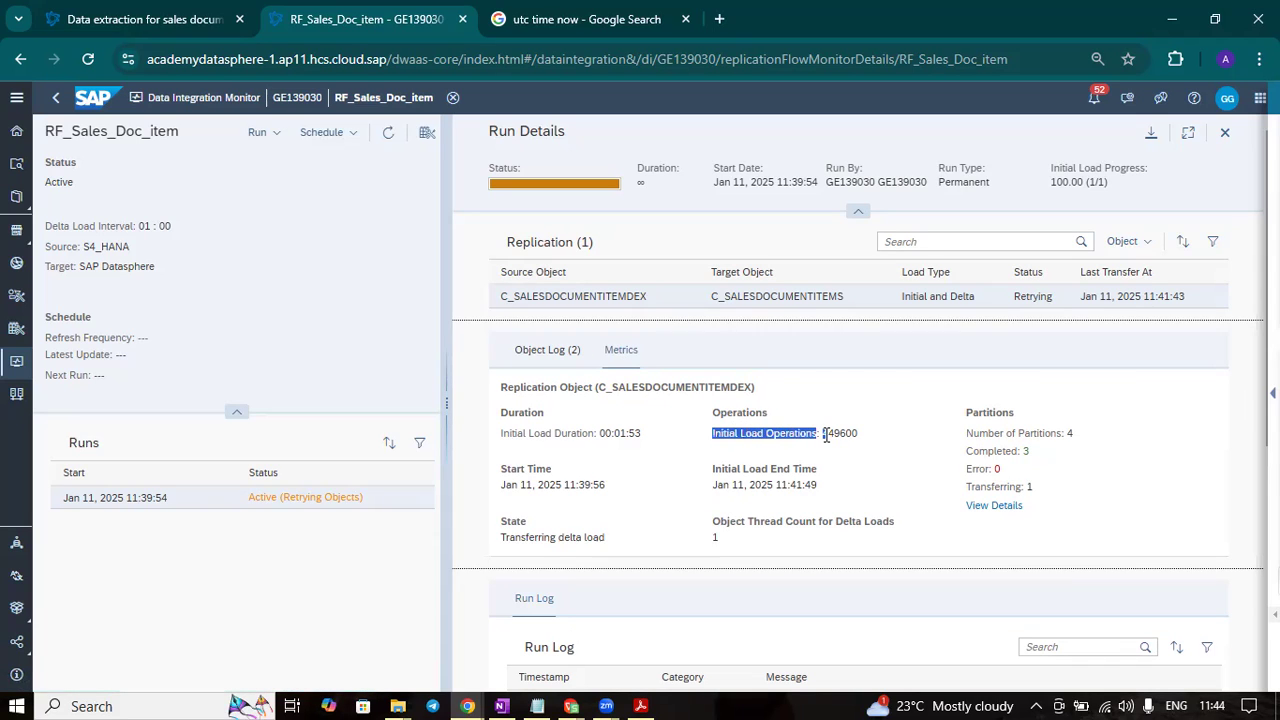
{"action": "left_click", "coordinate": [832, 437]}
{"action": "left_click_drag", "start_coordinate": [823, 438], "coordinate": [874, 437]}
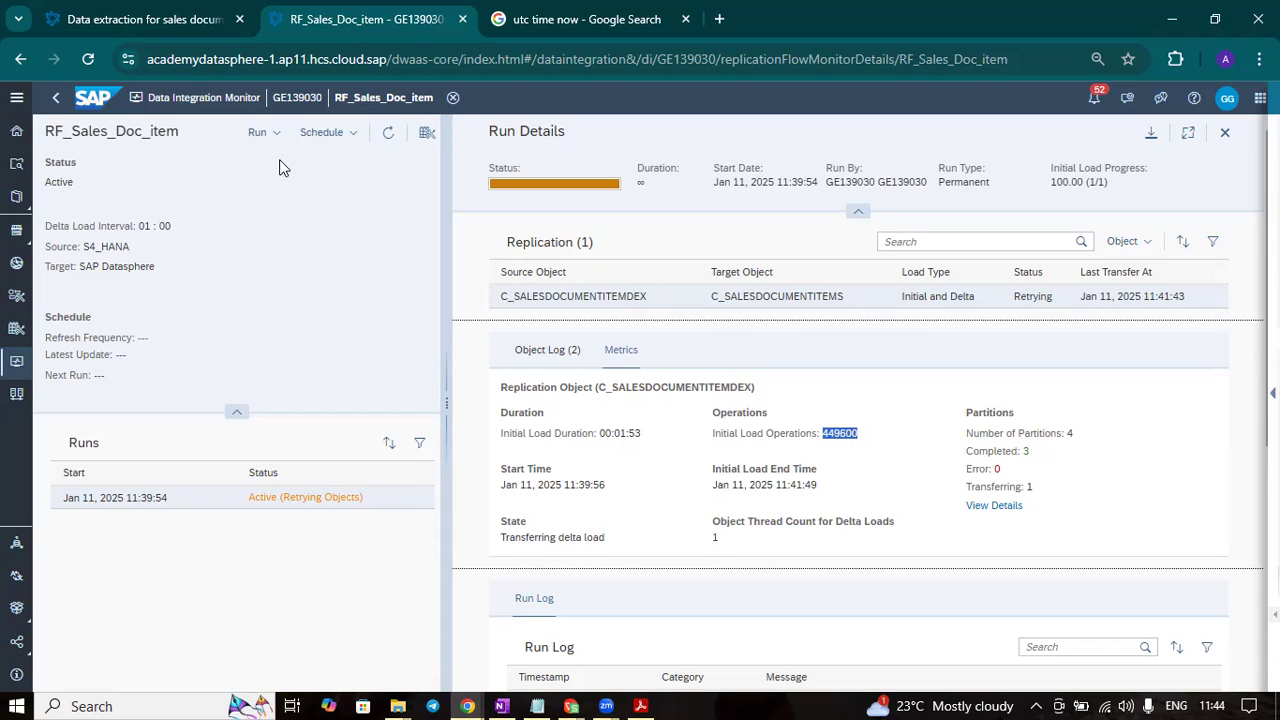
- Return to the RF_Sales_Doc_item replication flow and check its run status in the flow properties
{"action": "left_click", "coordinate": [56, 98]}
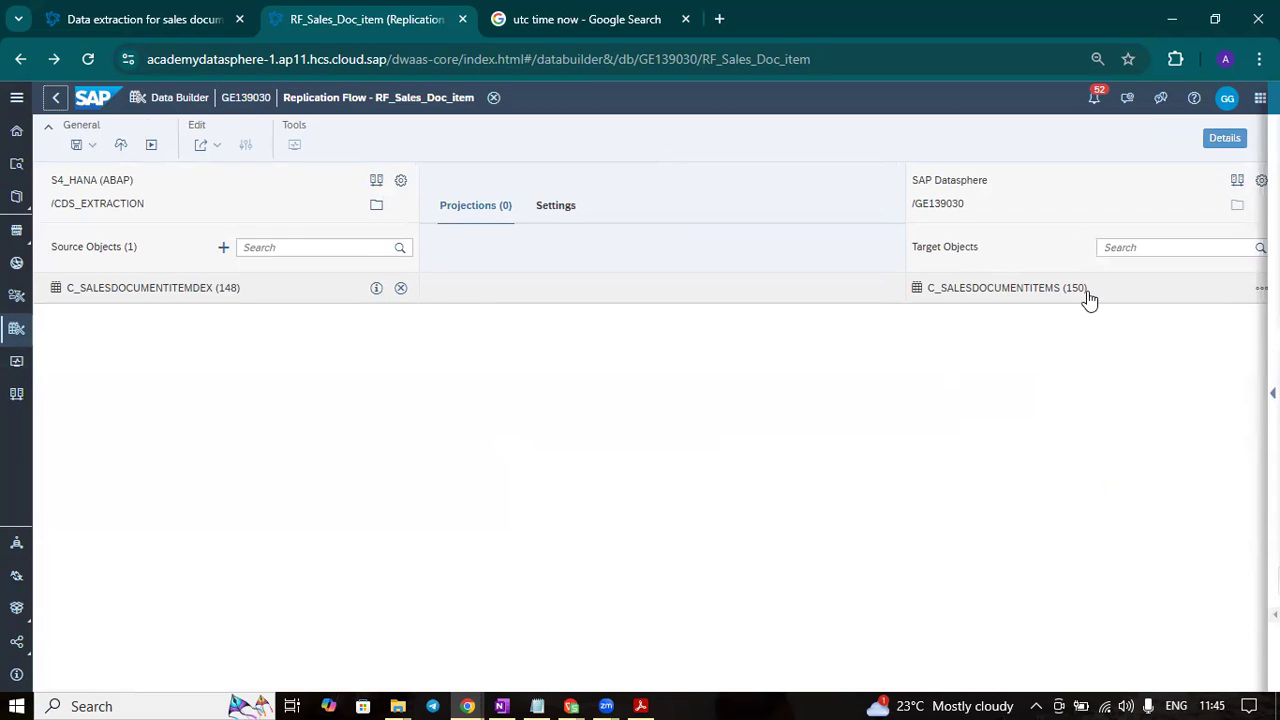
{"action": "left_click", "coordinate": [958, 287]}
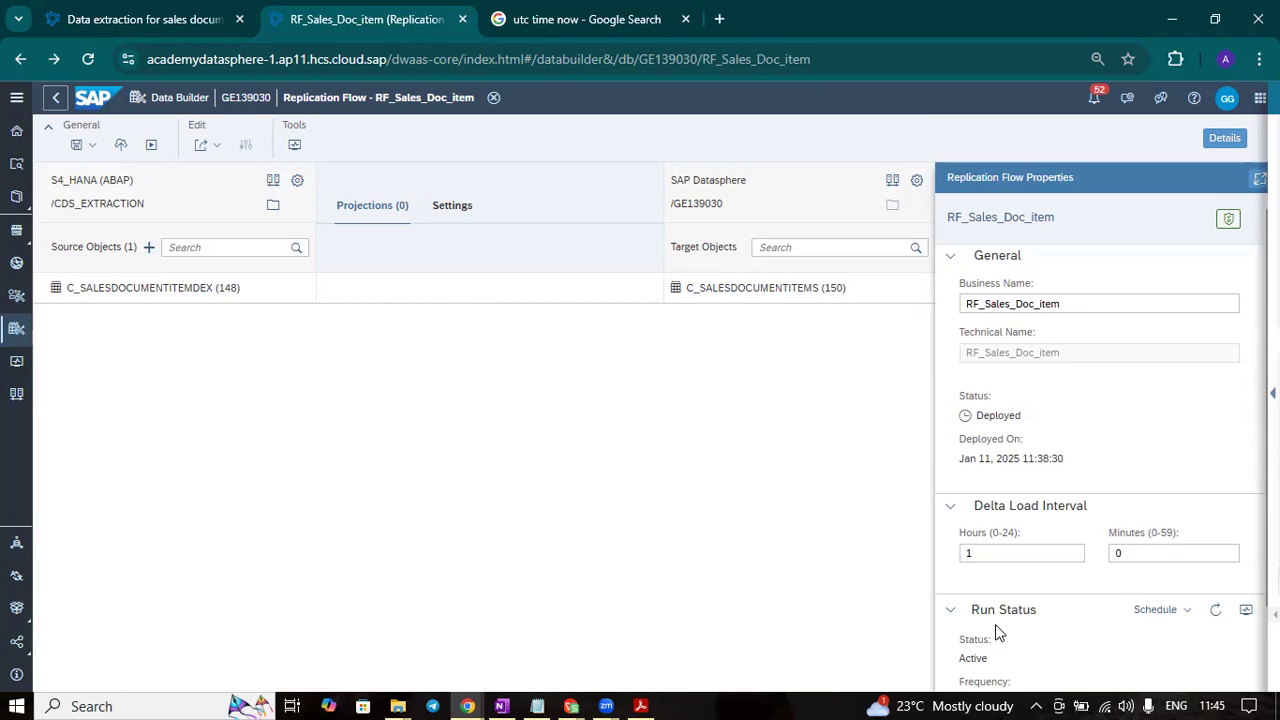
{"action": "left_click_drag", "start_coordinate": [1002, 657], "coordinate": [943, 662]}
{"action": "scroll", "coordinate": [1114, 623], "scroll_direction": "down", "scroll_amount": 1}
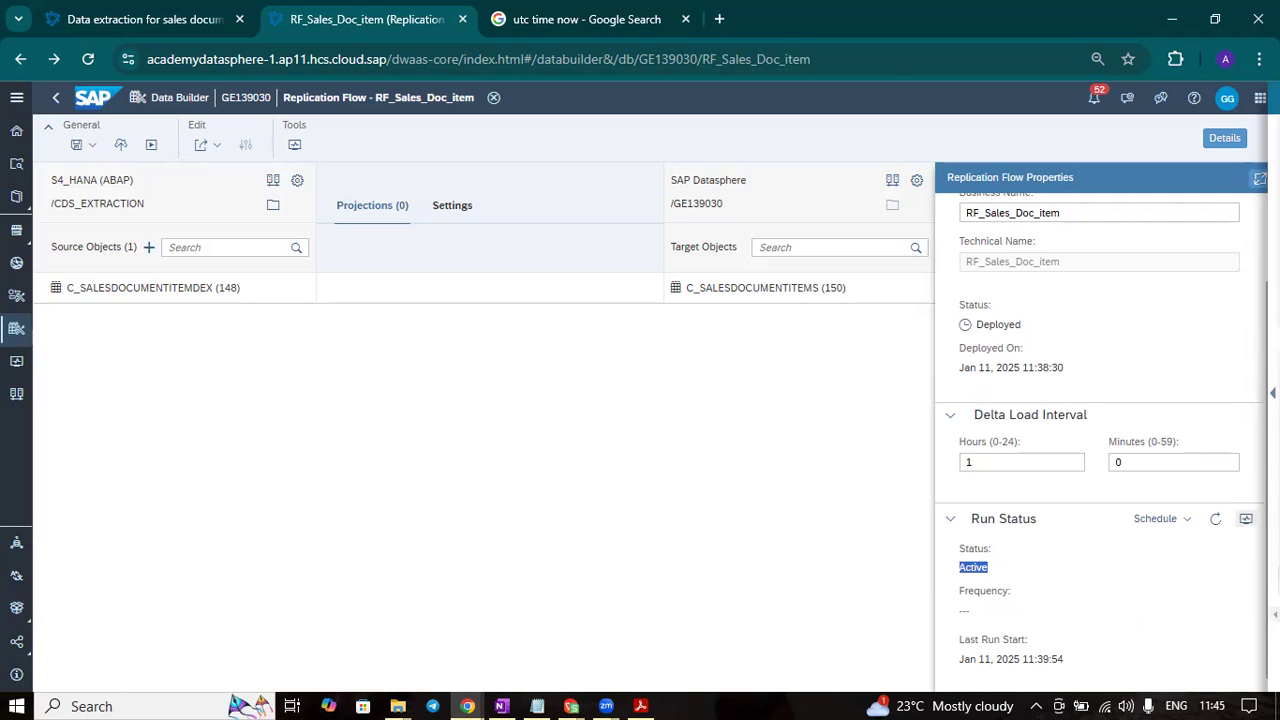
- Reopen the flow's run details in the Data Integration Monitor and read the explanation of the run's retrying status
{"action": "left_click", "coordinate": [1246, 518]}
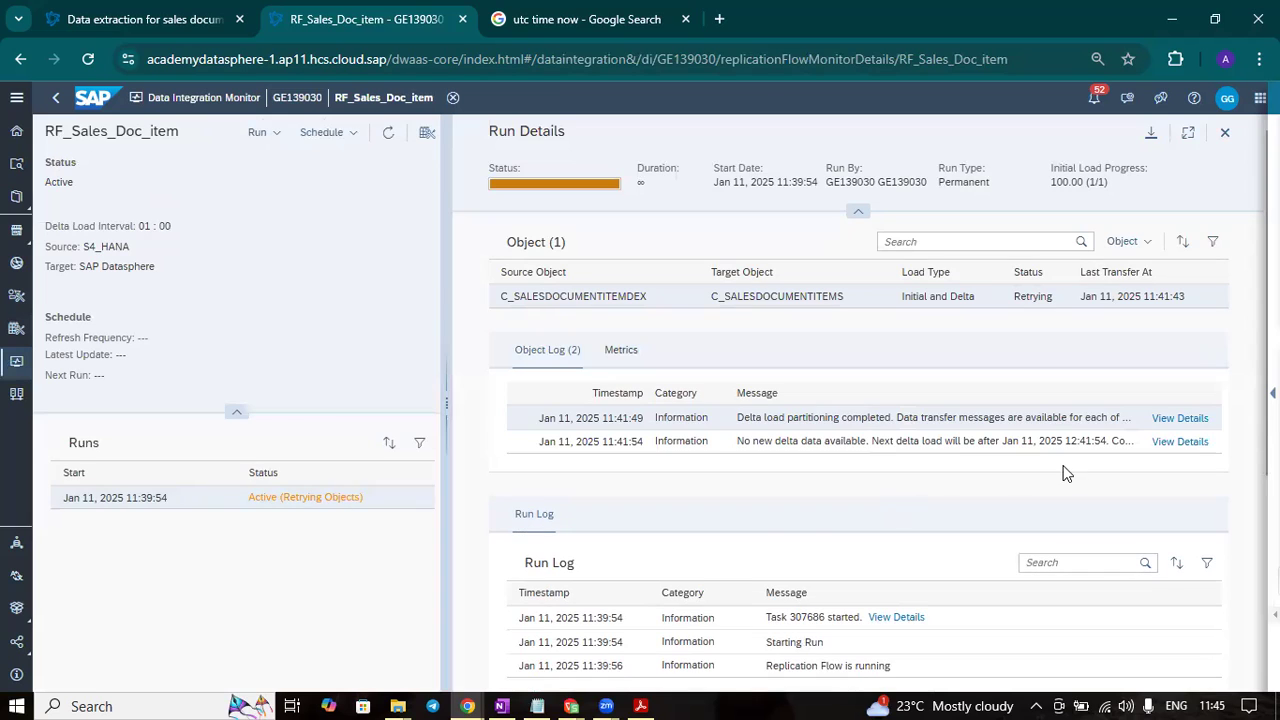
{"action": "left_click", "coordinate": [300, 497]}
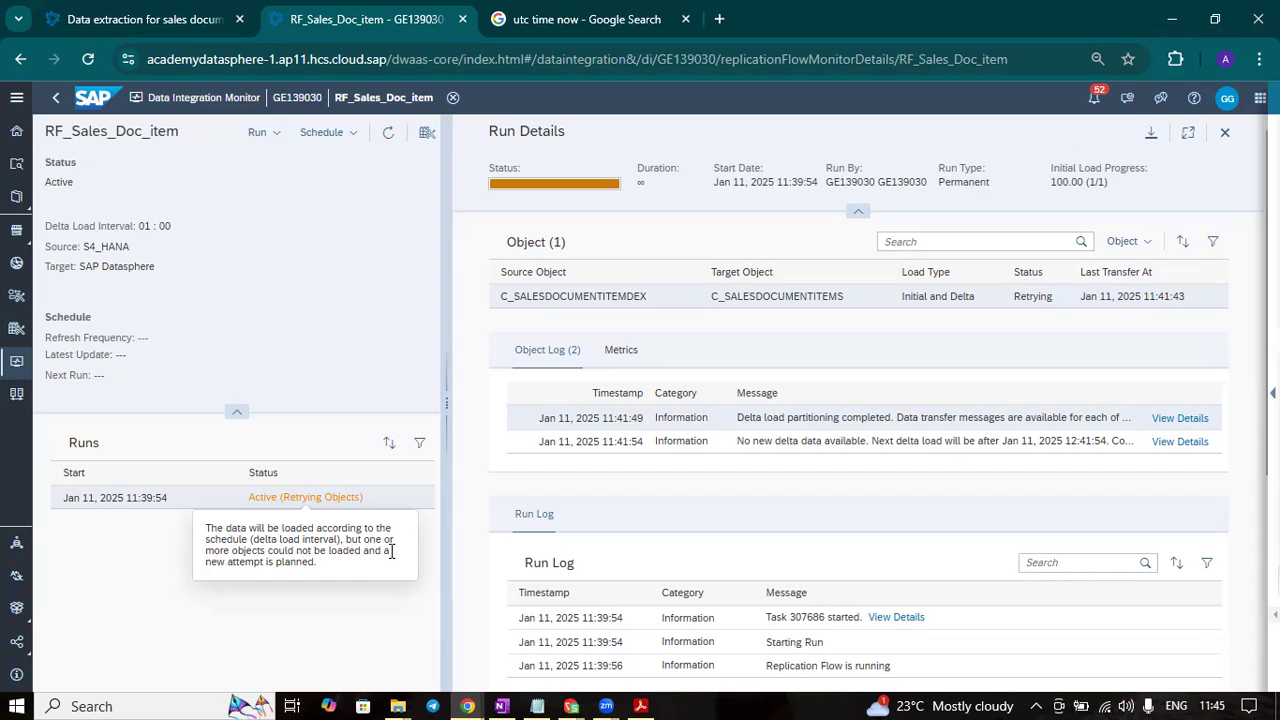
{"action": "left_click", "coordinate": [310, 588]}
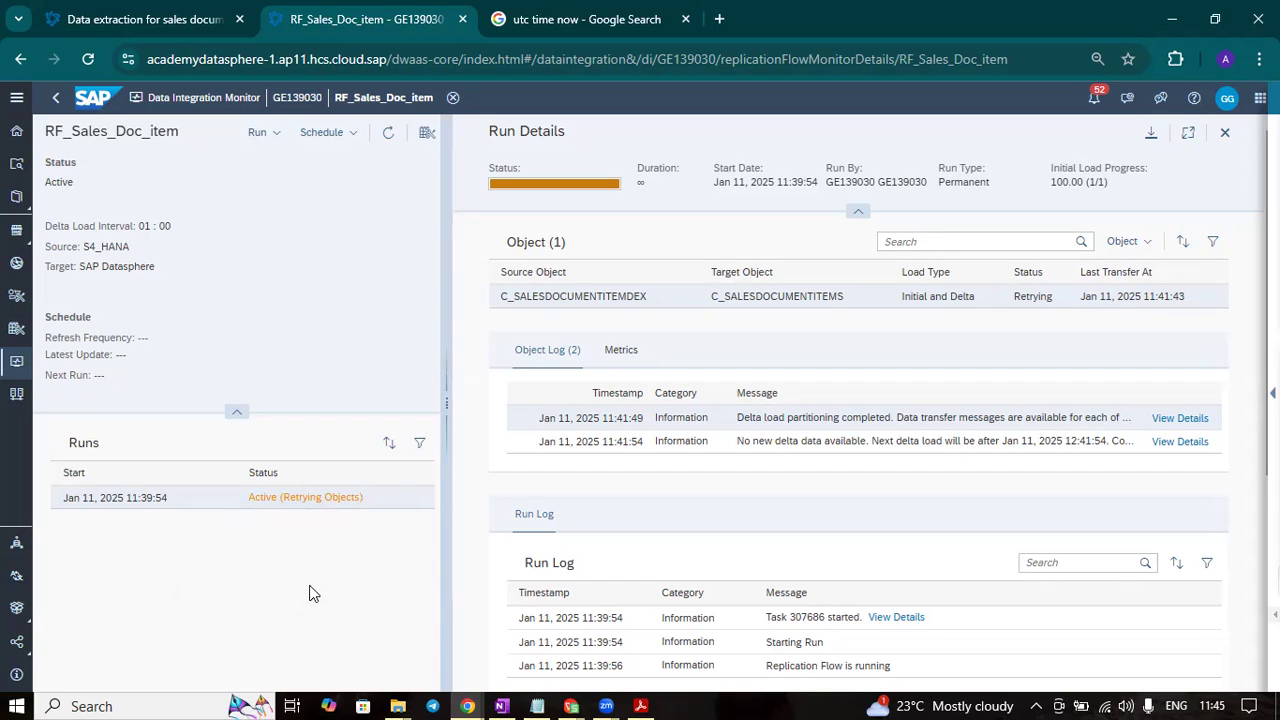
- Leave the run monitor and open the local table C_SALESDOCUMENTITEMS from the GITHUB folder in the Data Builder
{"action": "left_click", "coordinate": [56, 97]}
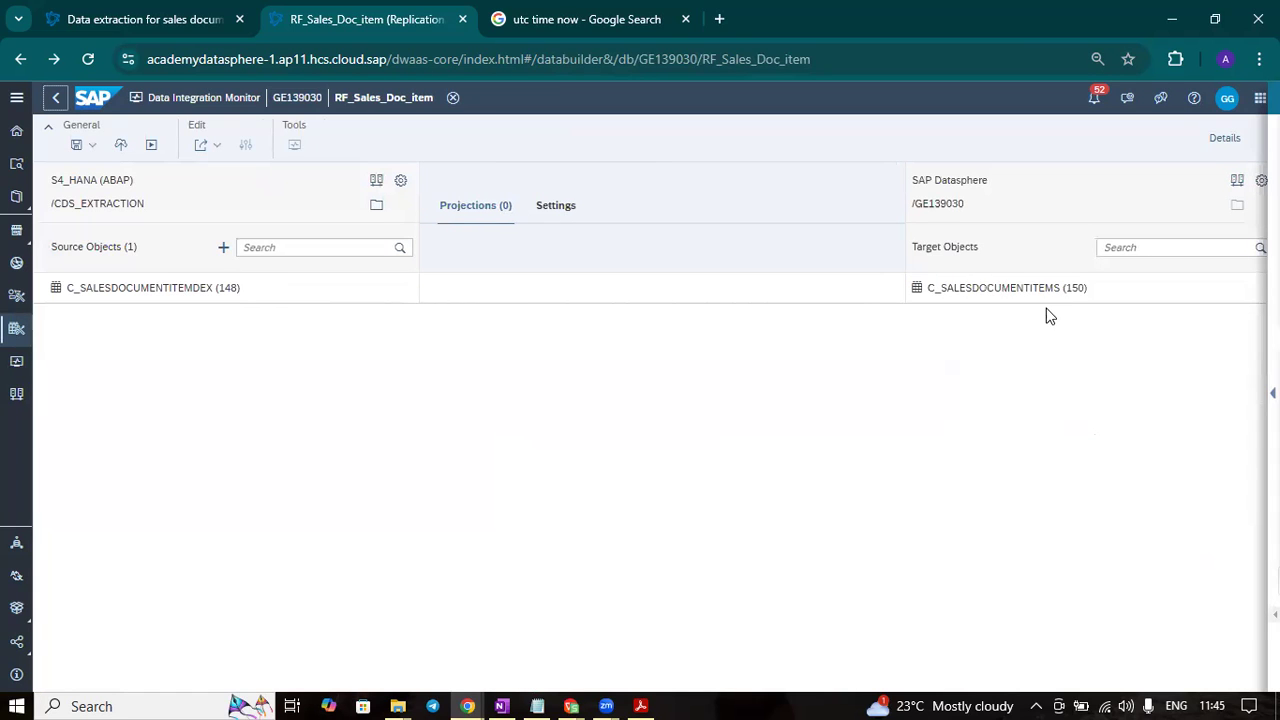
{"action": "left_click", "coordinate": [1226, 138]}
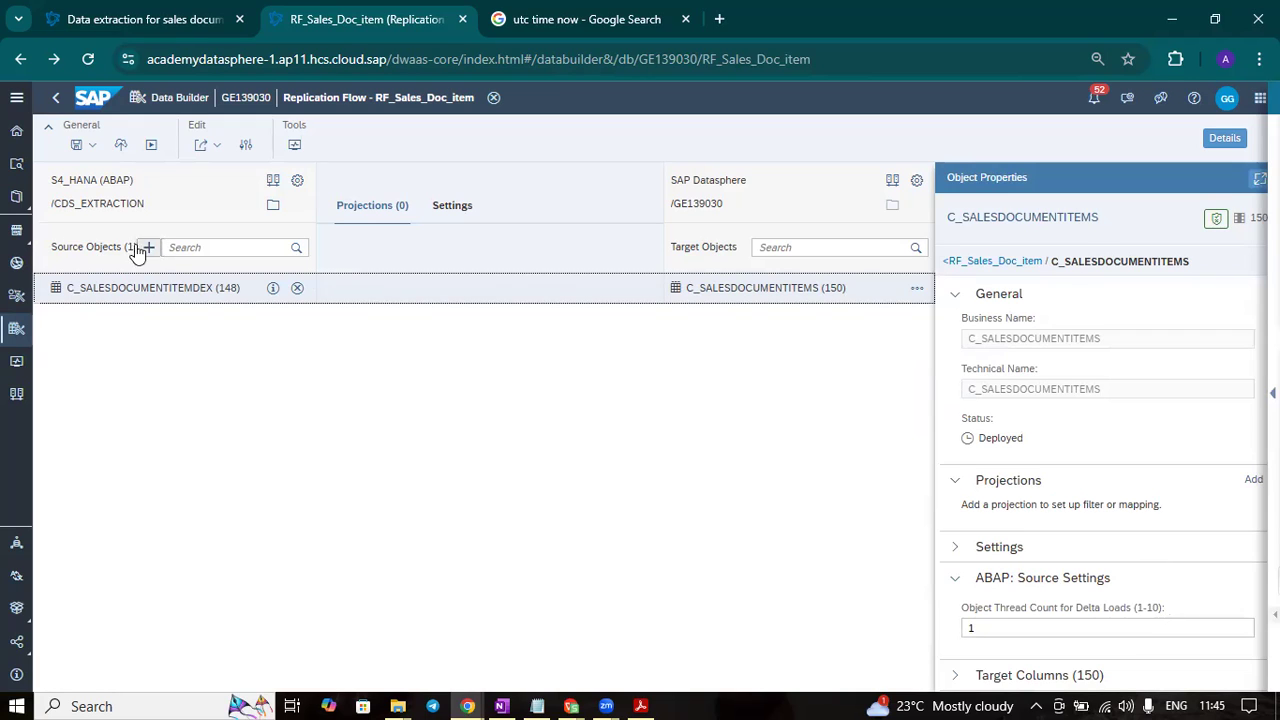
{"action": "left_click", "coordinate": [18, 328]}
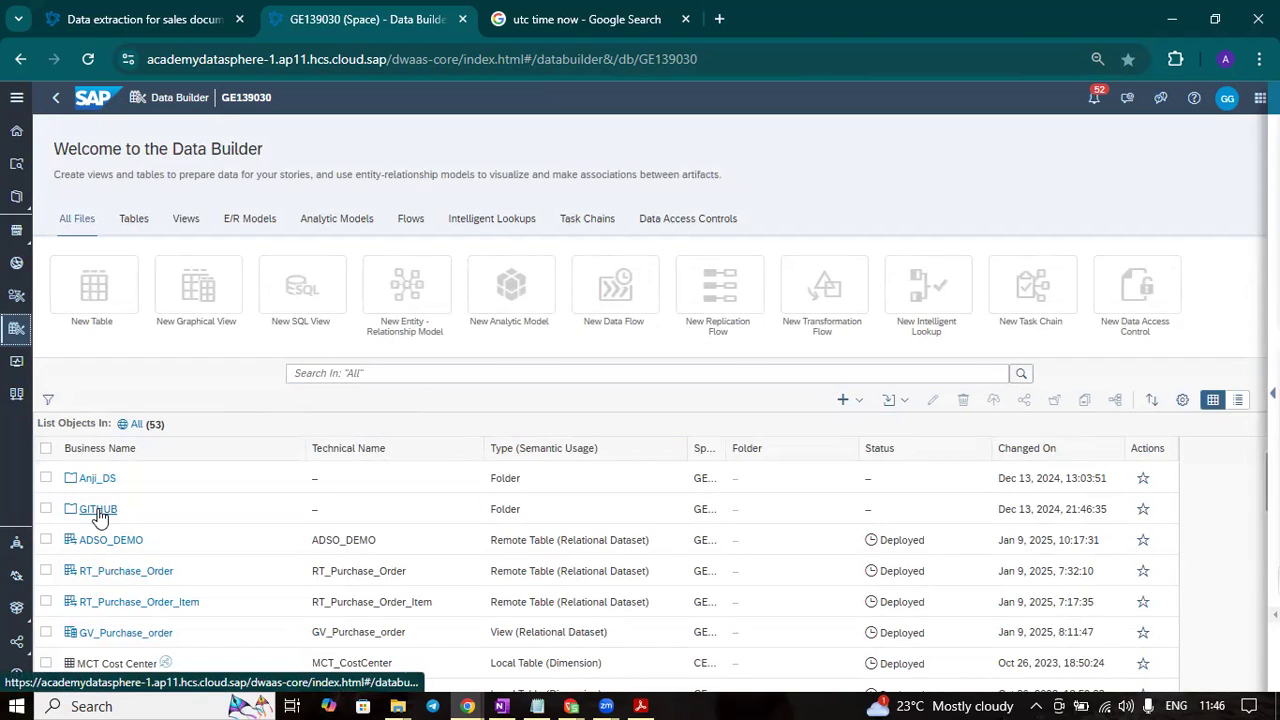
{"action": "left_click", "coordinate": [193, 505]}
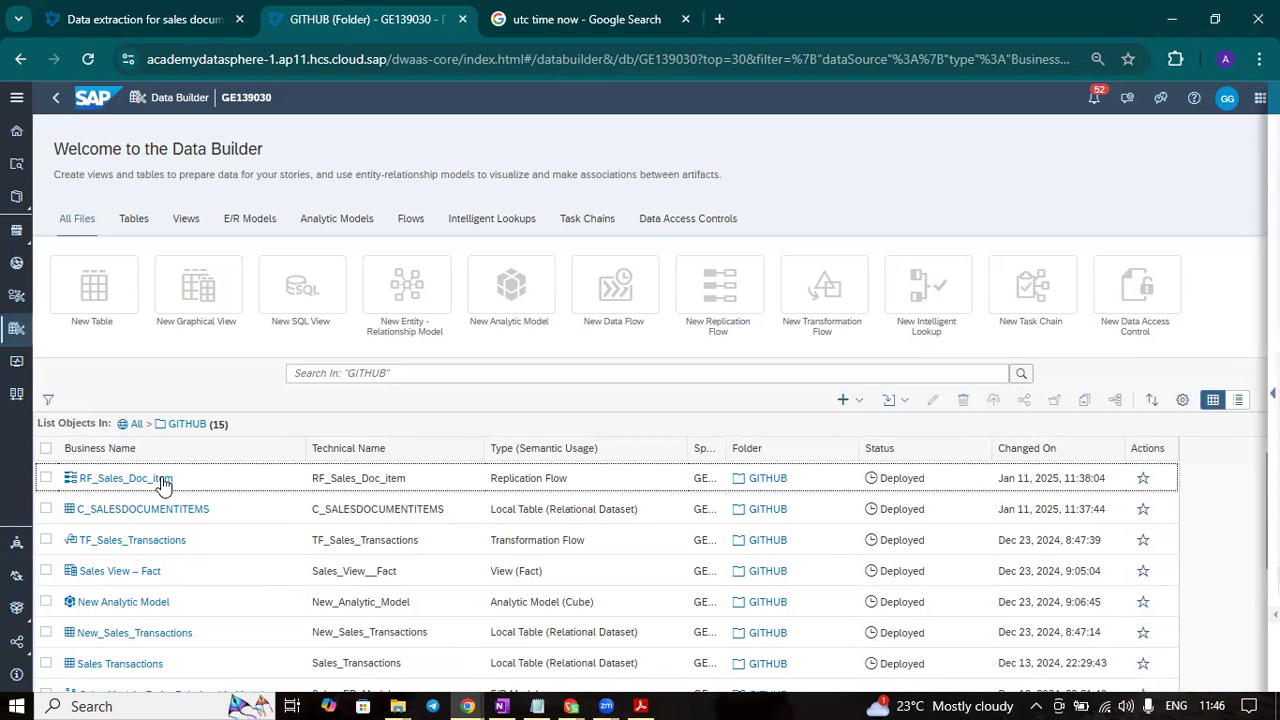
{"action": "left_click", "coordinate": [153, 510]}
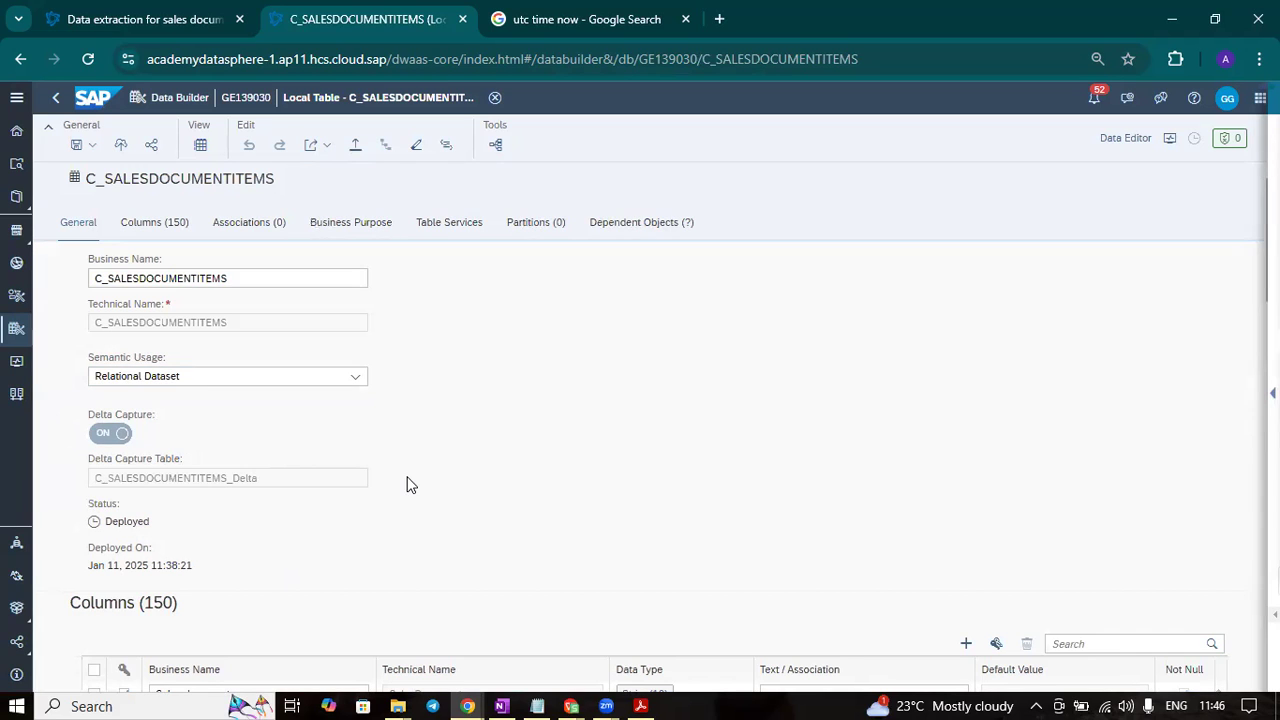
- Review the table's general properties, delta capture settings, columns, associations, partitions and dependent objects
{"action": "scroll", "coordinate": [446, 461], "scroll_direction": "down", "scroll_amount": 1}
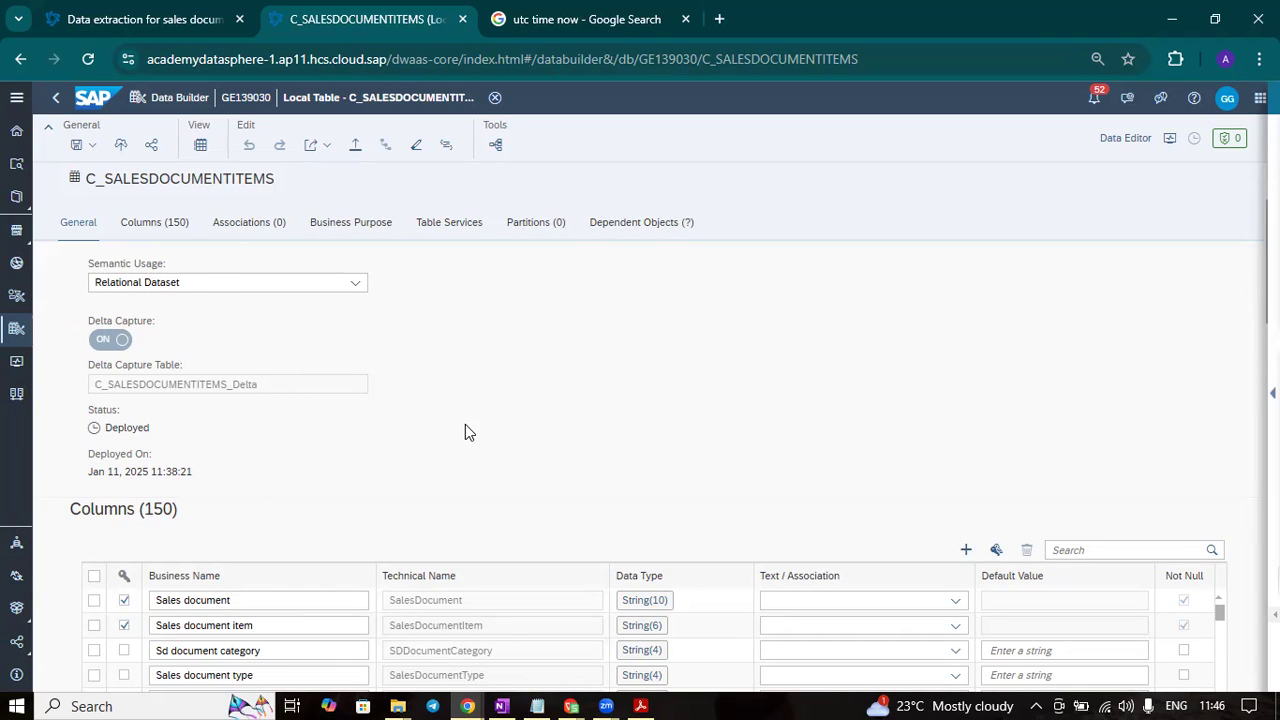
{"action": "scroll", "coordinate": [466, 431], "scroll_direction": "up", "scroll_amount": 1}
{"action": "scroll", "coordinate": [466, 425], "scroll_direction": "down", "scroll_amount": 2}
{"action": "scroll", "coordinate": [174, 400], "scroll_direction": "up", "scroll_amount": 1}
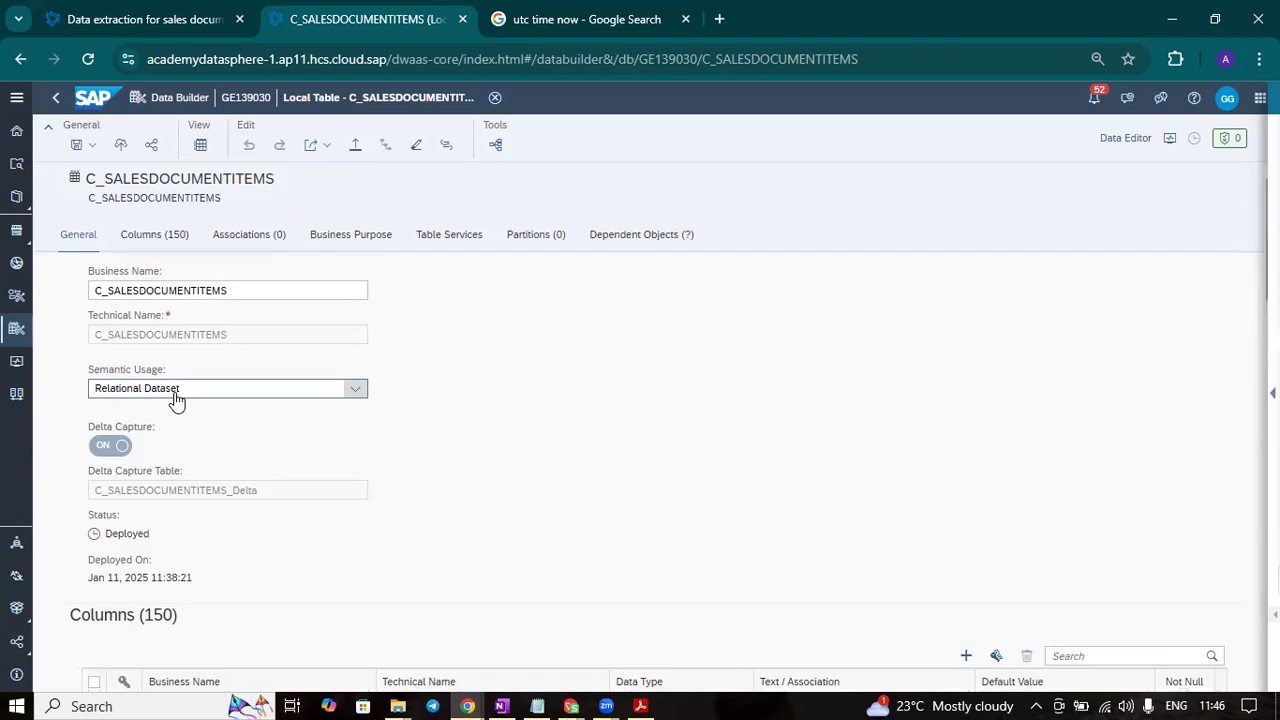
{"action": "scroll", "coordinate": [434, 390], "scroll_direction": "down", "scroll_amount": 3}
{"action": "scroll", "coordinate": [435, 395], "scroll_direction": "down", "scroll_amount": 1}
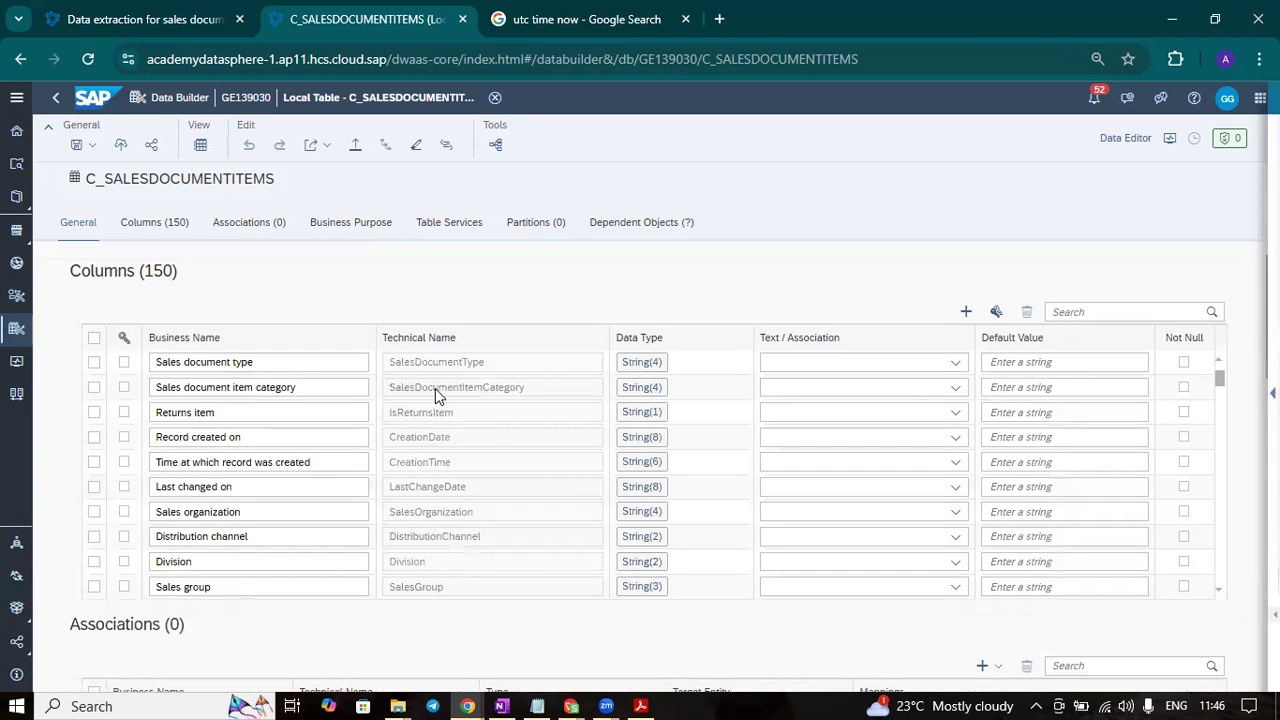
{"action": "scroll", "coordinate": [520, 615], "scroll_direction": "down", "scroll_amount": 7}
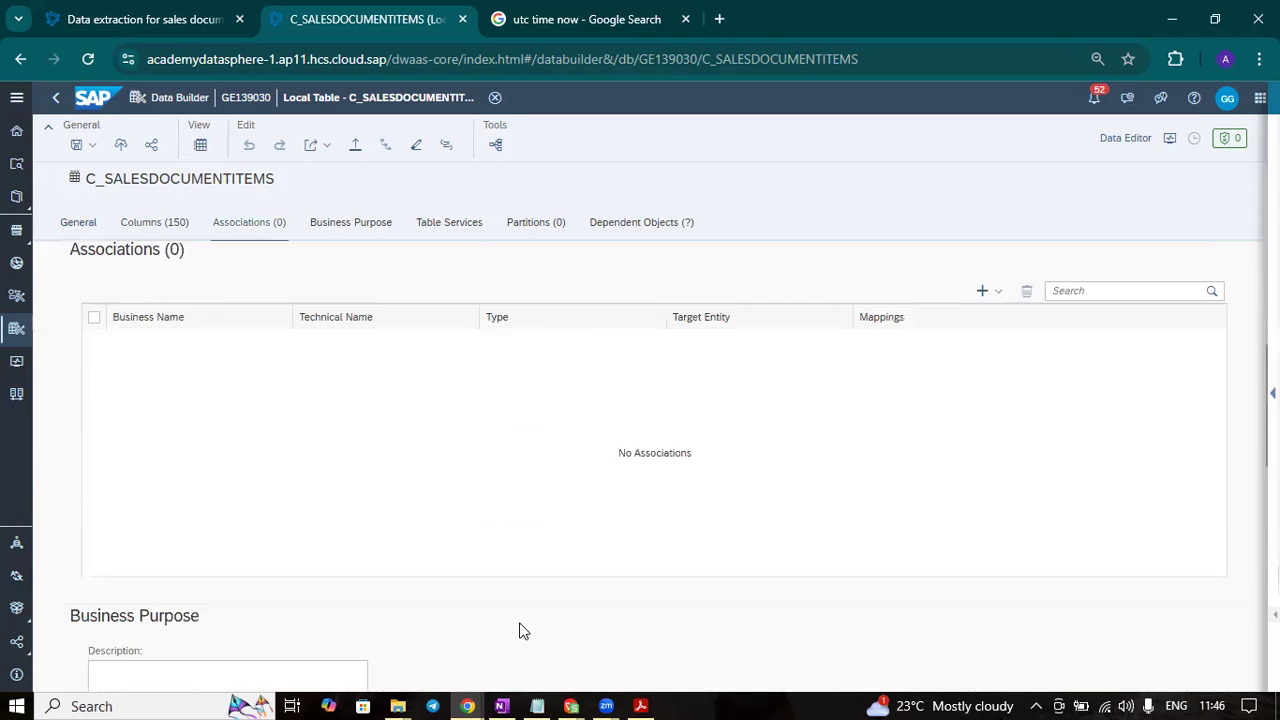
{"action": "scroll", "coordinate": [519, 618], "scroll_direction": "down", "scroll_amount": 5}
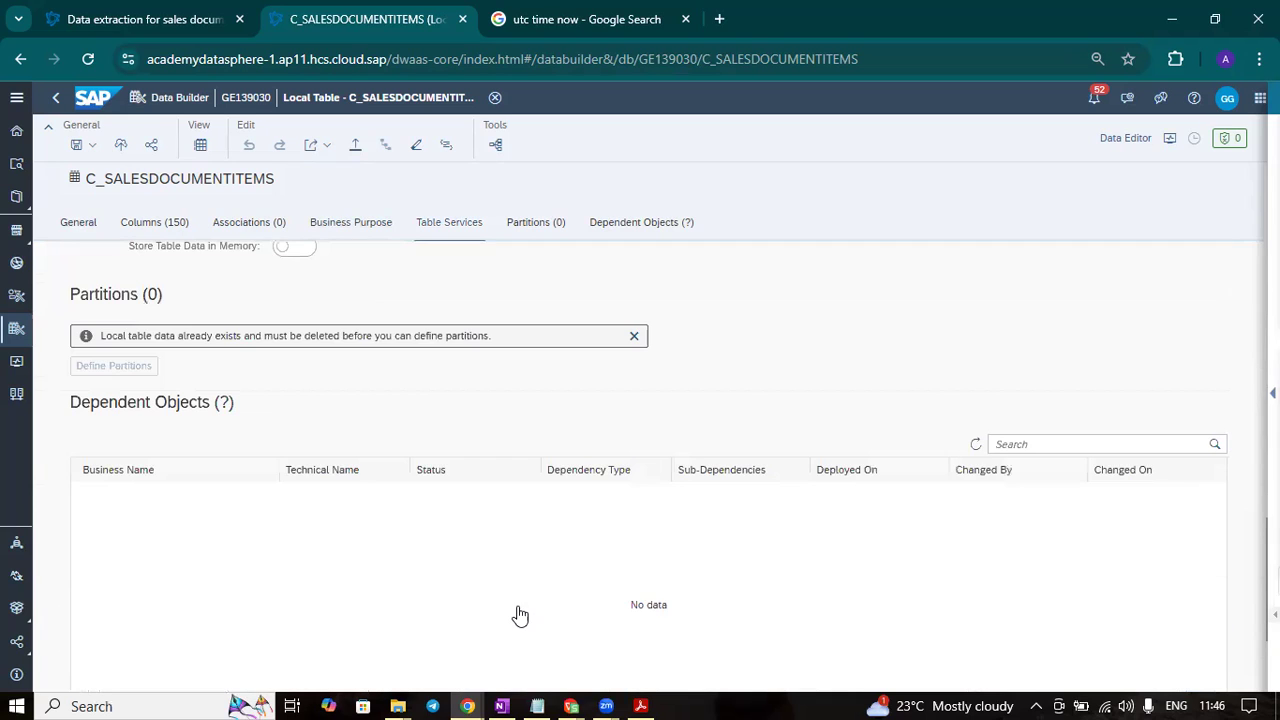
{"action": "scroll", "coordinate": [713, 496], "scroll_direction": "up", "scroll_amount": 3}
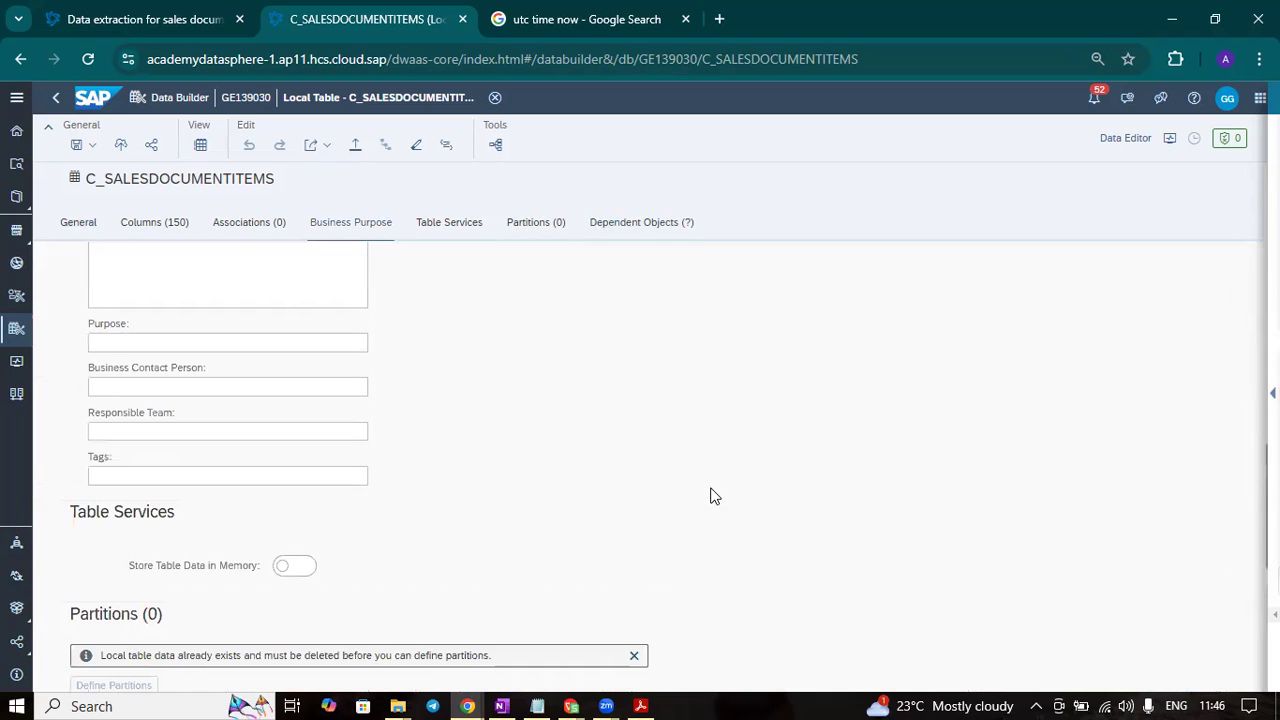
{"action": "scroll", "coordinate": [710, 495], "scroll_direction": "down", "scroll_amount": 3}
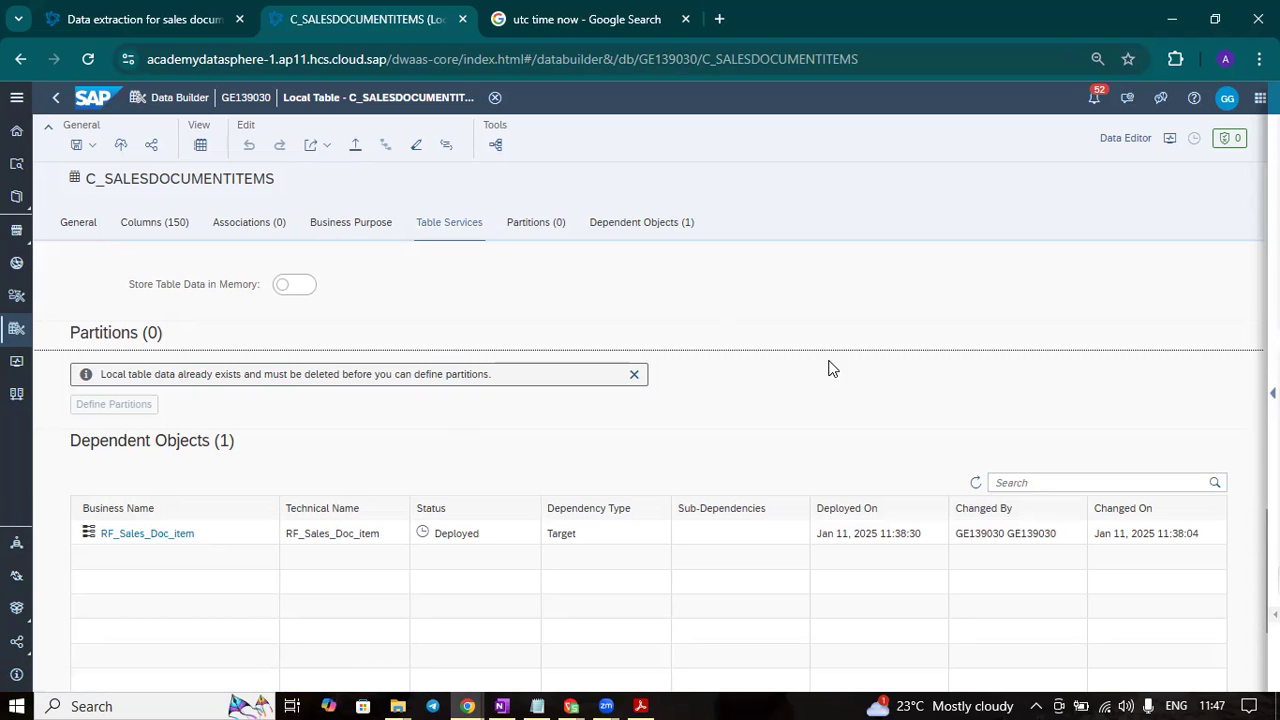
{"action": "scroll", "coordinate": [836, 395], "scroll_direction": "up", "scroll_amount": 3}
{"action": "scroll", "coordinate": [836, 395], "scroll_direction": "down", "scroll_amount": 3}
{"action": "scroll", "coordinate": [798, 392], "scroll_direction": "up", "scroll_amount": 10}
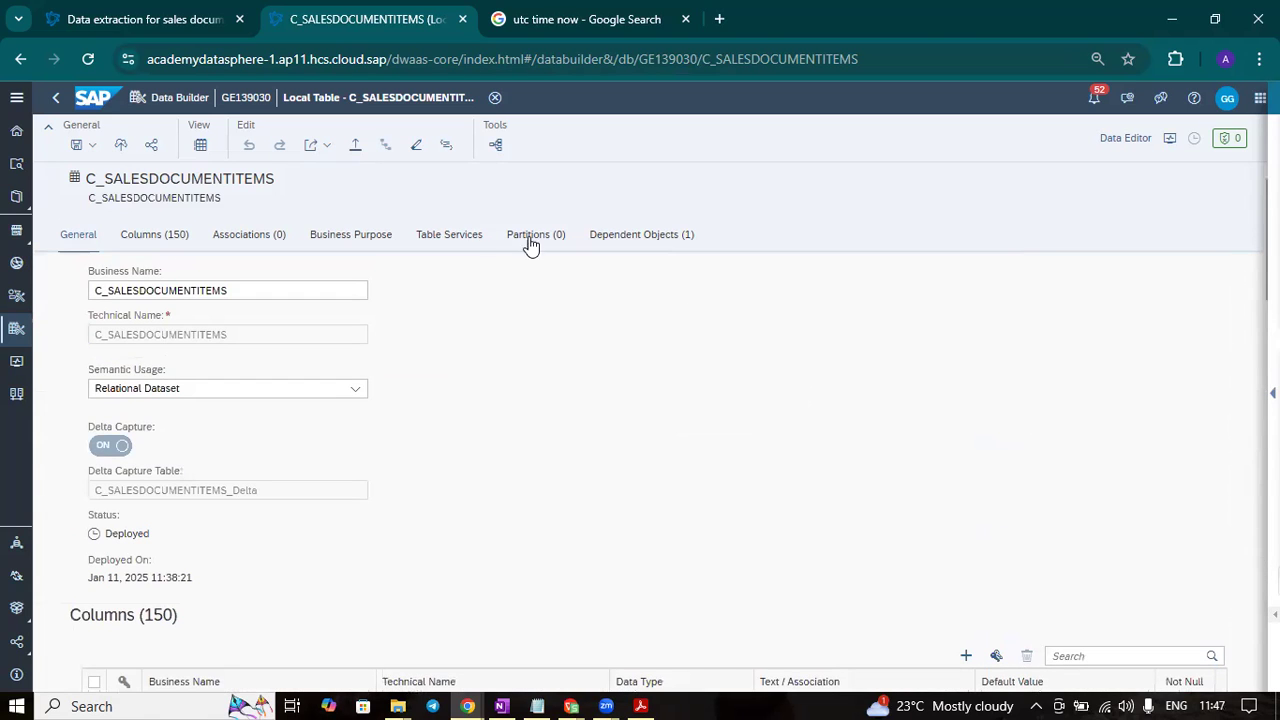
- Preview the table's data in an enlarged pane and add the Change Type and Change Date columns, placing Change Date first
{"action": "left_click", "coordinate": [203, 144]}
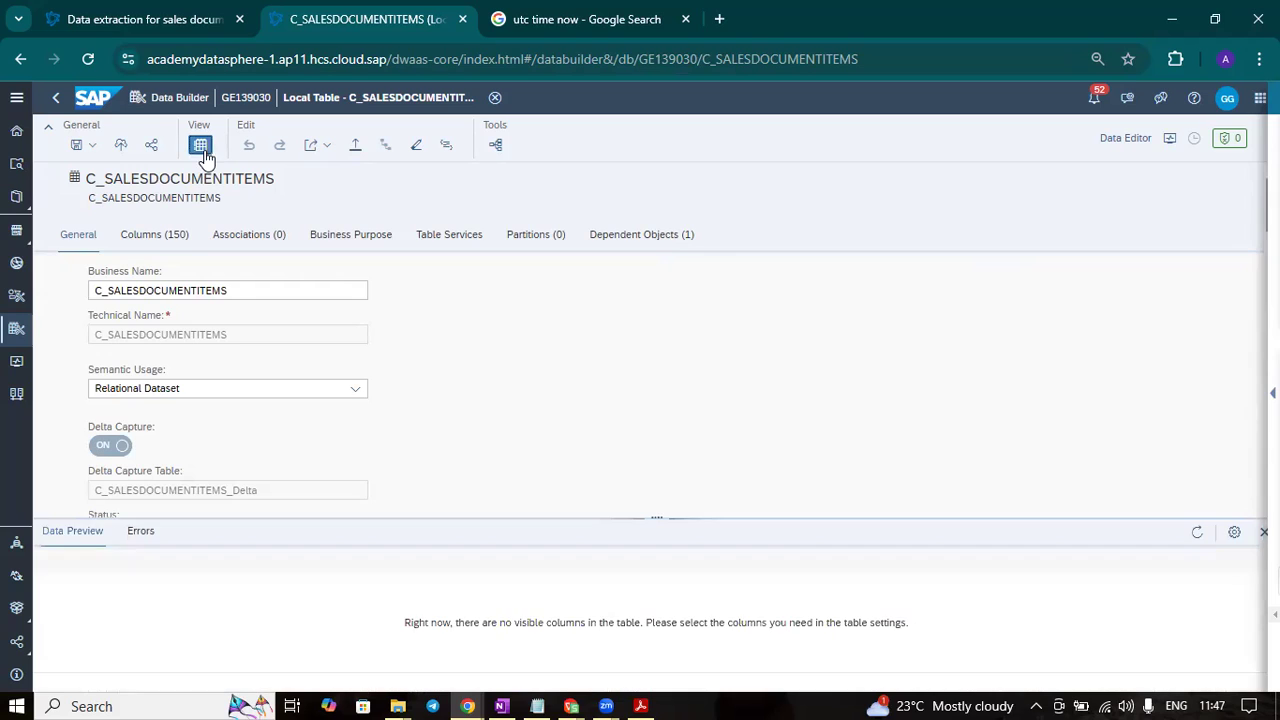
{"action": "left_click_drag", "start_coordinate": [649, 521], "coordinate": [640, 452]}
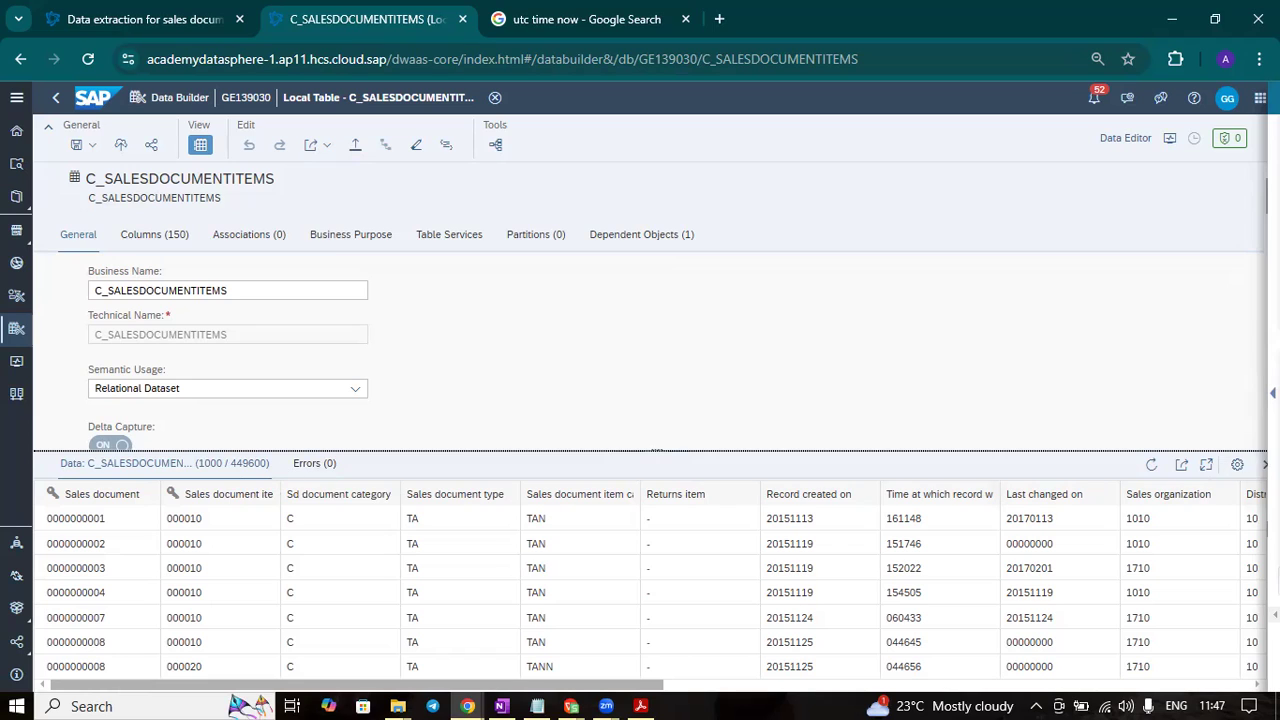
{"action": "left_click", "coordinate": [1238, 466]}
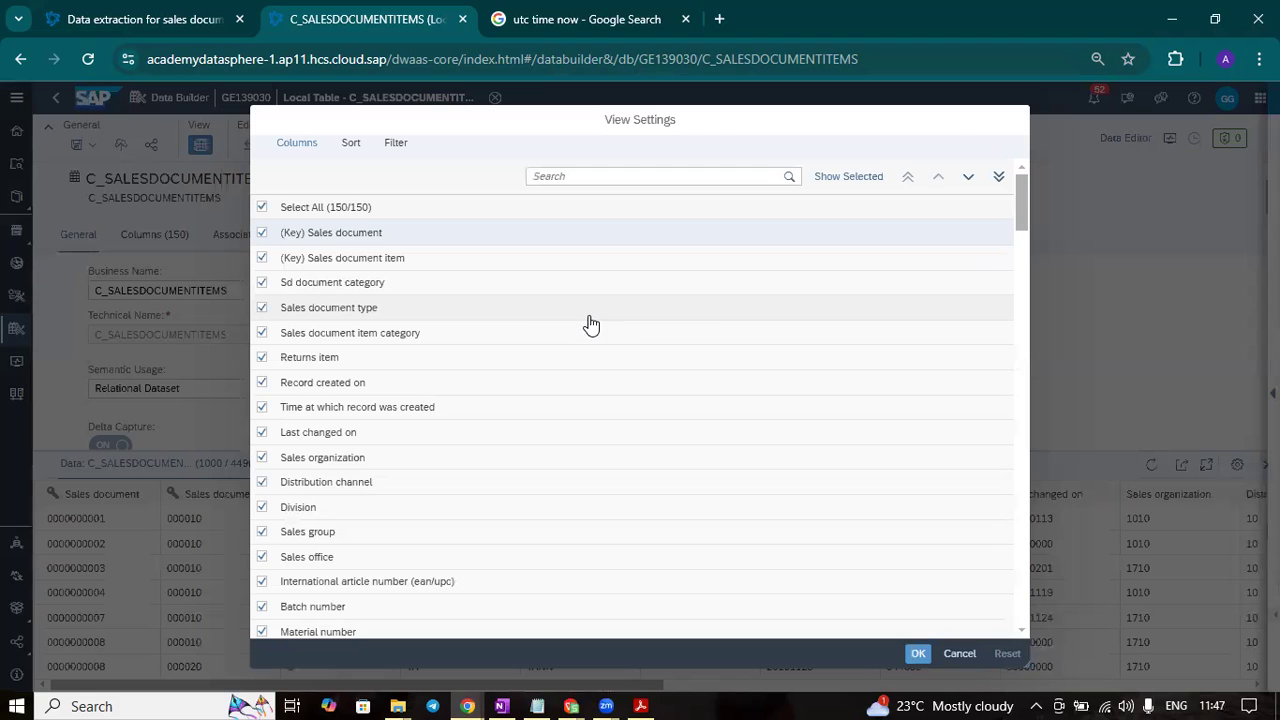
{"action": "left_click_drag", "start_coordinate": [1022, 195], "coordinate": [1027, 605]}
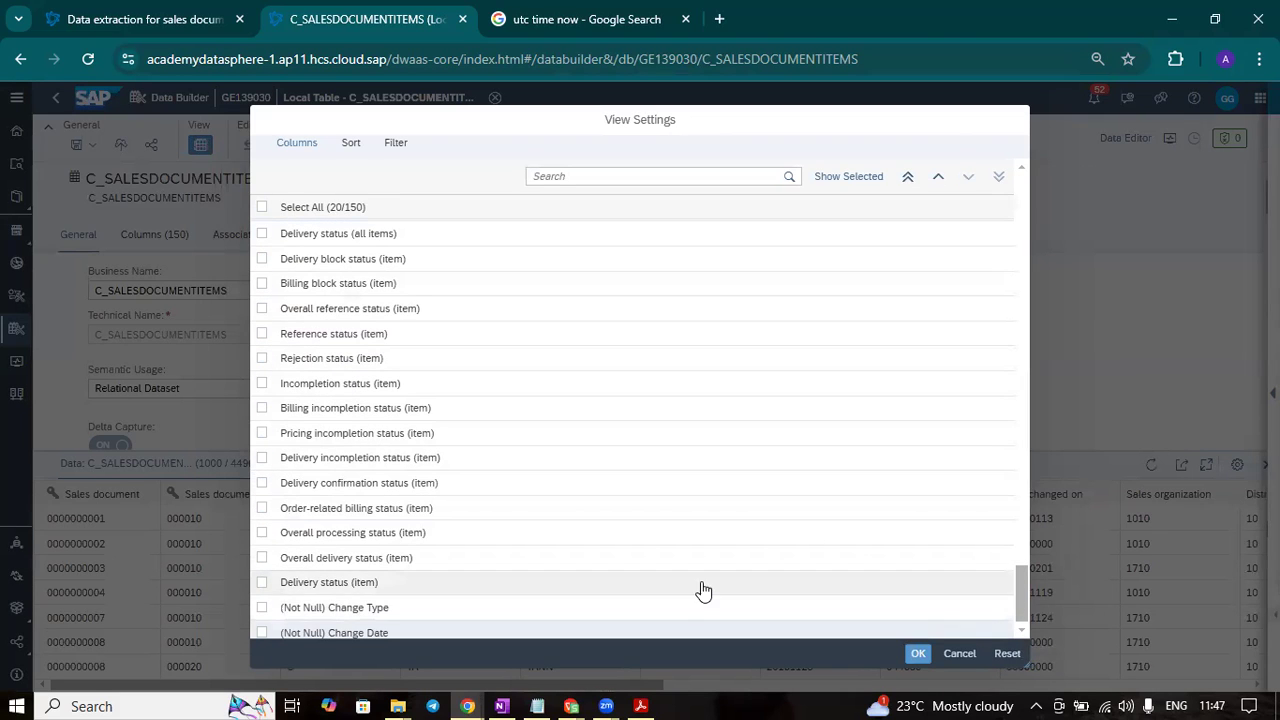
{"action": "scroll", "coordinate": [700, 592], "scroll_direction": "down", "scroll_amount": 1}
{"action": "left_click", "coordinate": [263, 602]}
{"action": "left_click", "coordinate": [263, 627]}
{"action": "left_click", "coordinate": [907, 177]}
{"action": "left_click", "coordinate": [920, 650]}
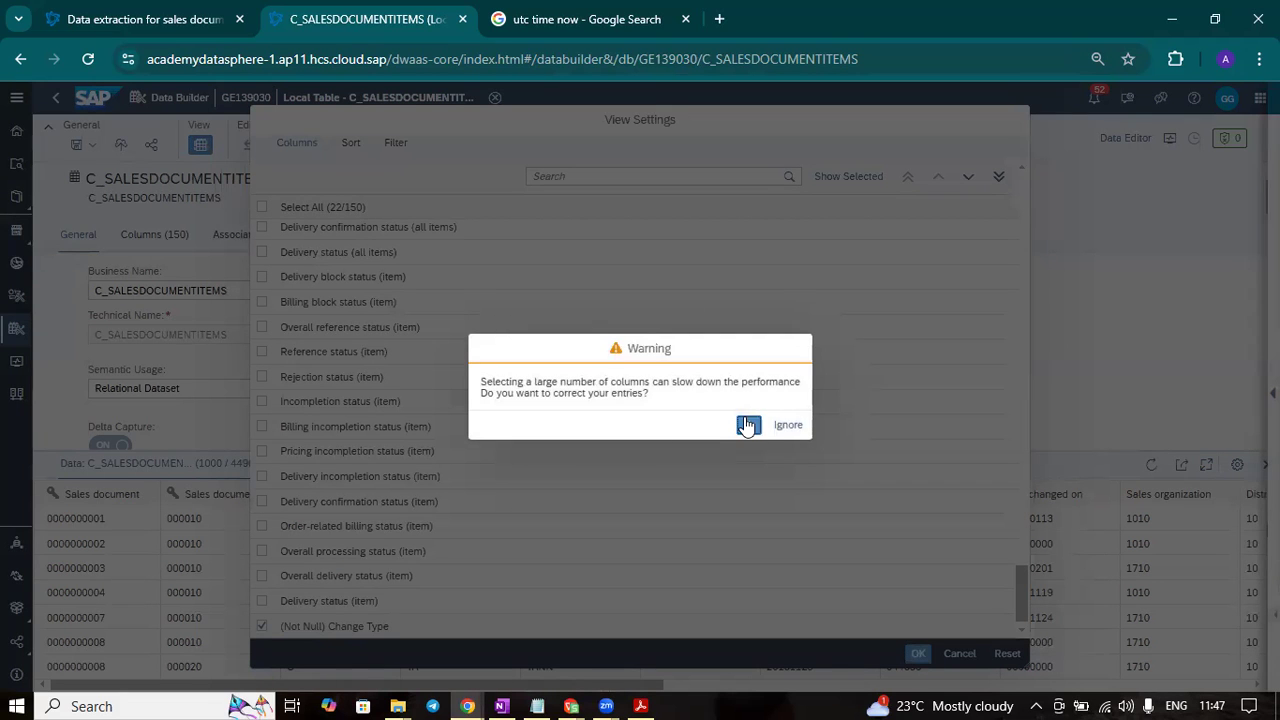
{"action": "left_click", "coordinate": [779, 429]}
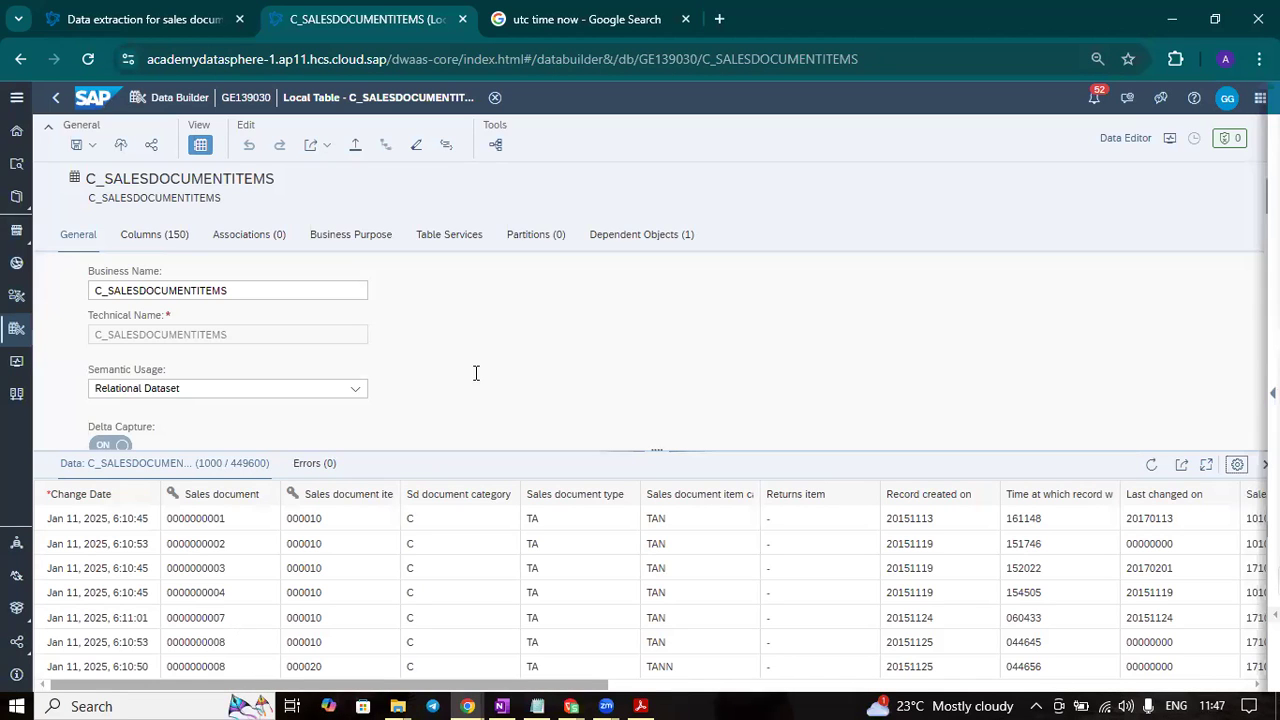
- Examine the Change Date values of the loaded records in the data preview and compare them with the system time
{"action": "scroll", "coordinate": [476, 380], "scroll_direction": "down", "scroll_amount": 1}
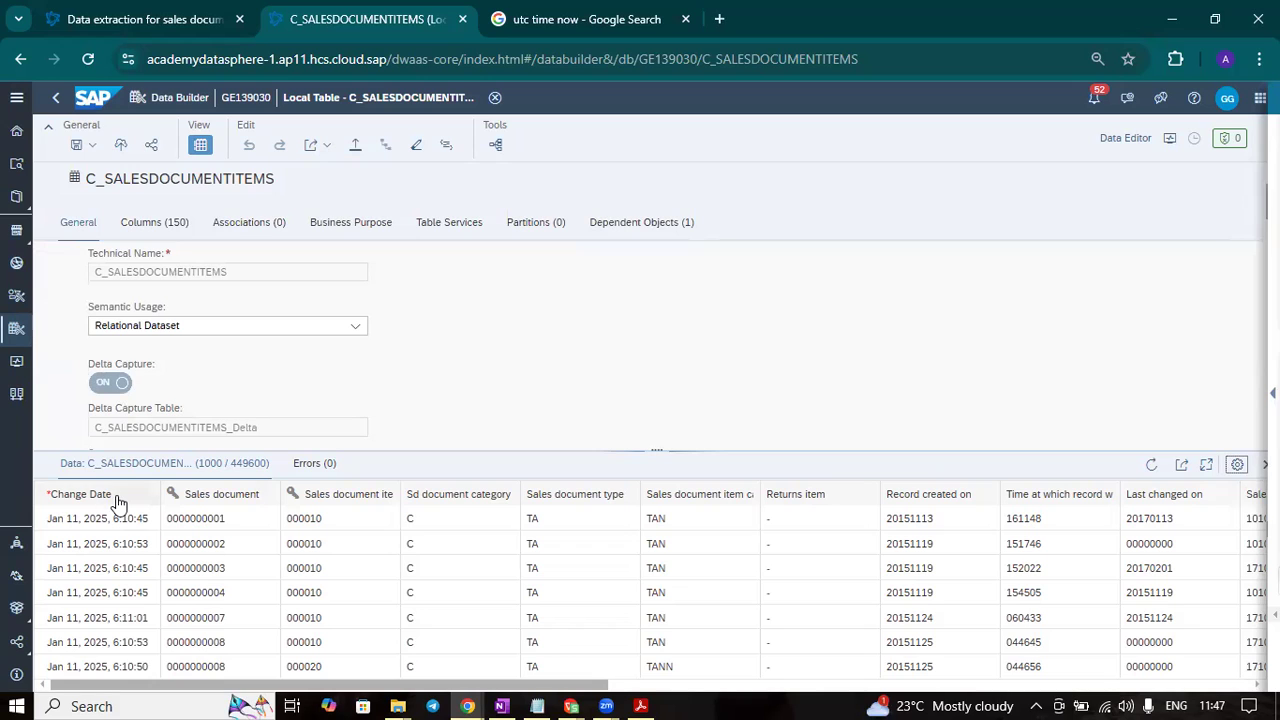
{"action": "scroll", "coordinate": [115, 558], "scroll_direction": "down", "scroll_amount": 5}
{"action": "scroll", "coordinate": [115, 558], "scroll_direction": "down", "scroll_amount": 15}
{"action": "scroll", "coordinate": [115, 560], "scroll_direction": "down", "scroll_amount": 15}
{"action": "scroll", "coordinate": [115, 560], "scroll_direction": "up", "scroll_amount": 5}
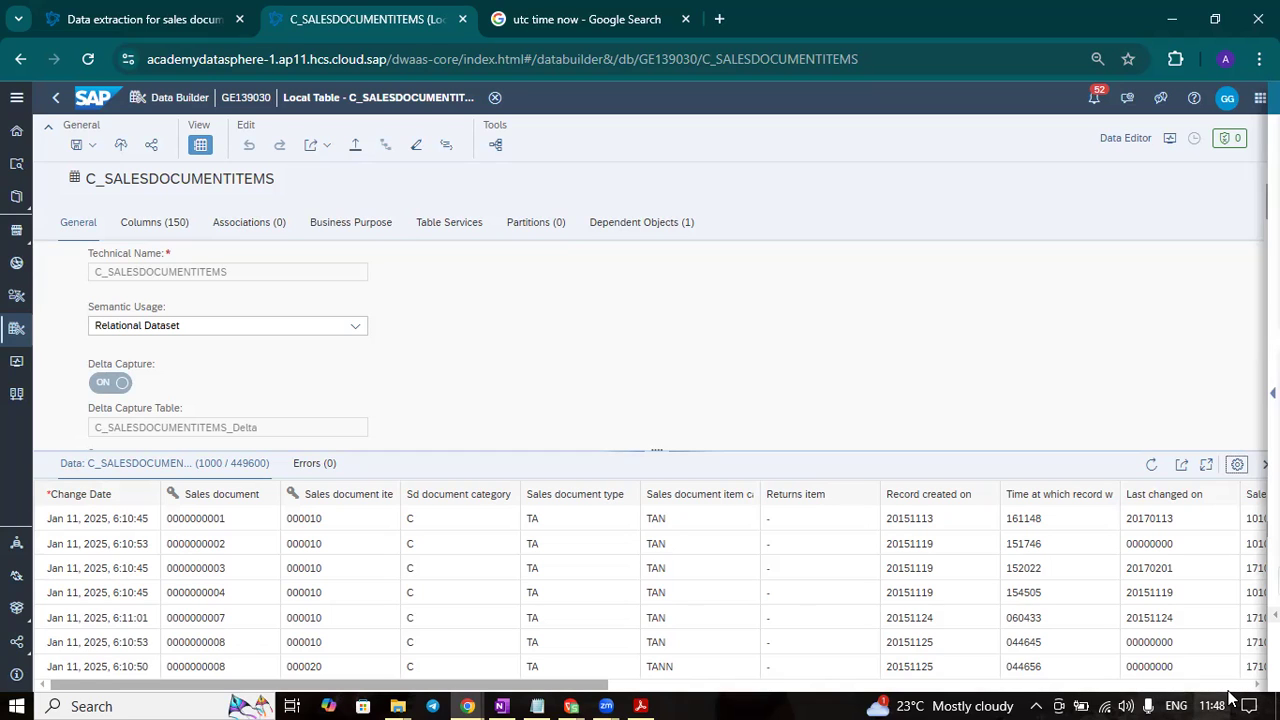
{"action": "mouse_move", "coordinate": [1232, 700]}
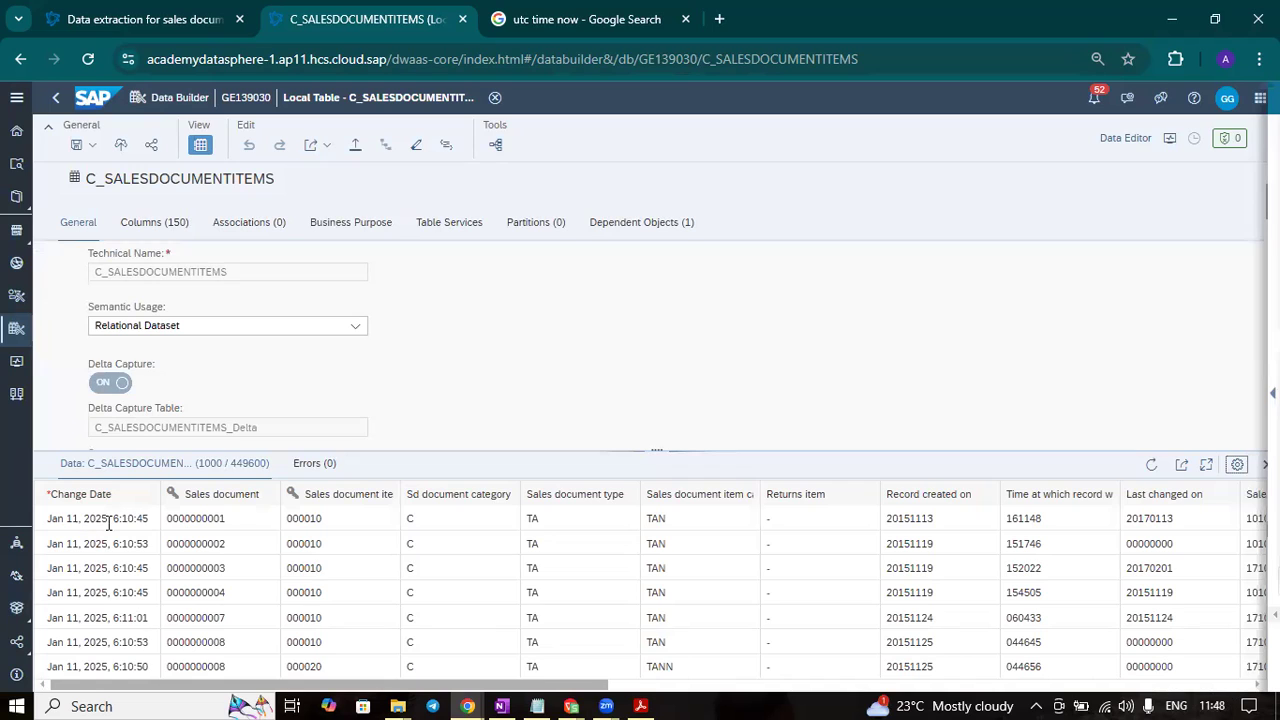
{"action": "scroll", "coordinate": [109, 546], "scroll_direction": "down", "scroll_amount": 3}
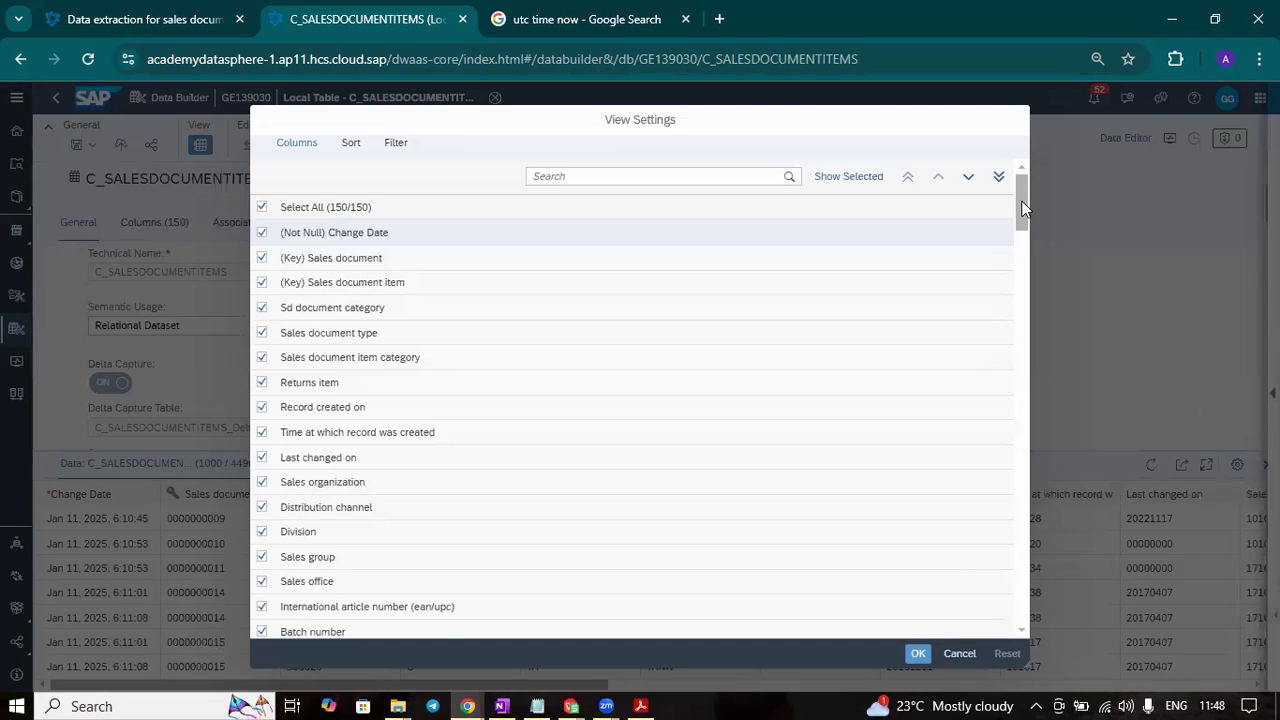
- Move the Change Type column to the first position in the data preview, ignoring the warning about many columns
{"action": "left_click_drag", "start_coordinate": [1021, 205], "coordinate": [1016, 625]}
{"action": "left_click", "coordinate": [358, 619]}
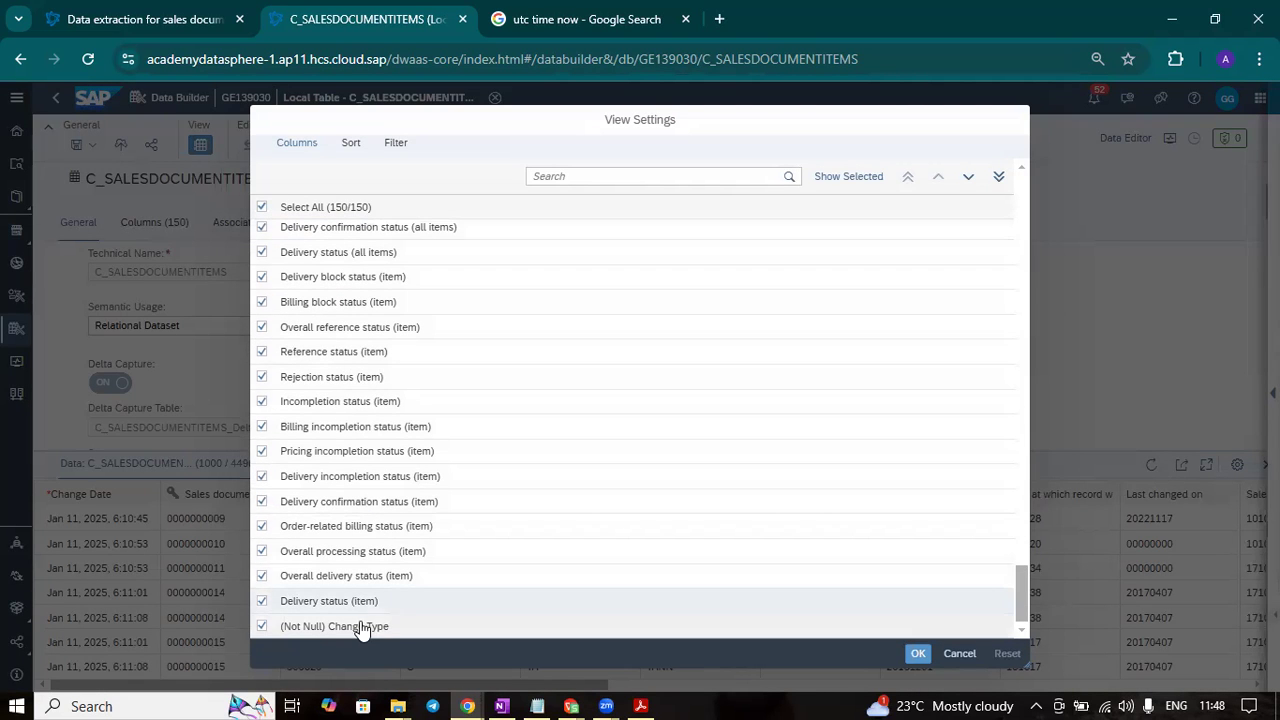
{"action": "left_click", "coordinate": [908, 176]}
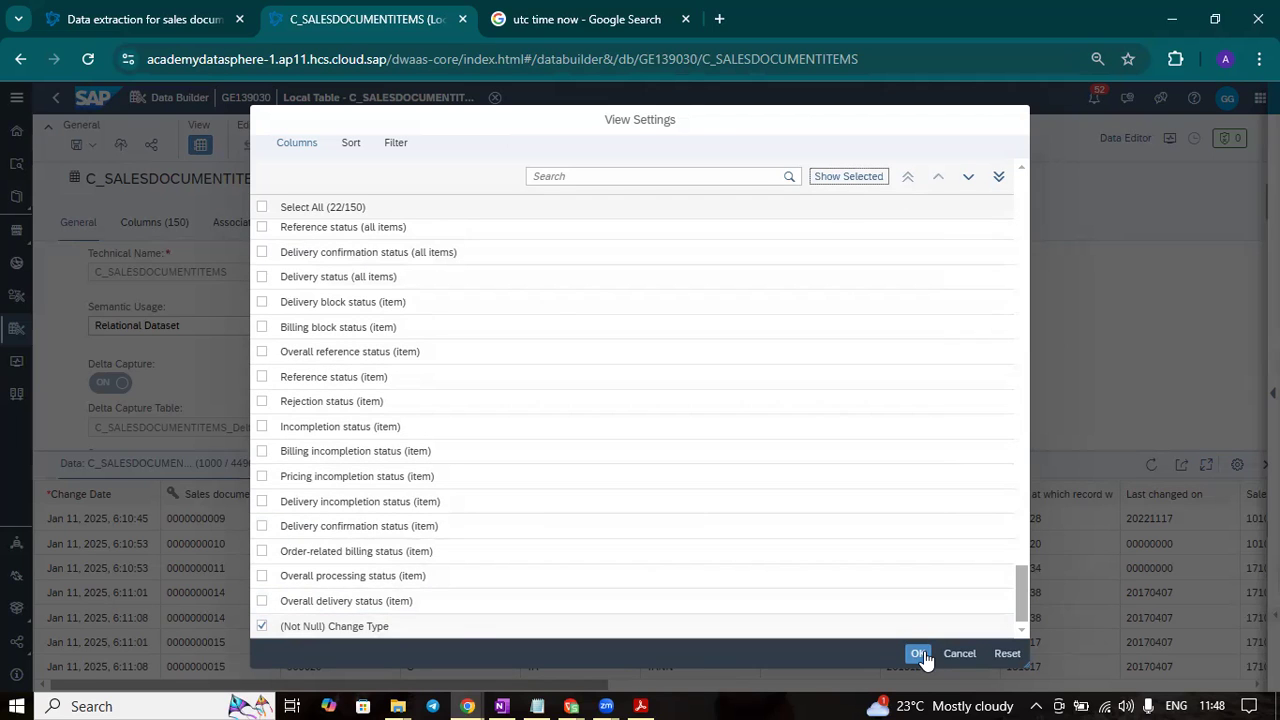
{"action": "left_click", "coordinate": [434, 627]}
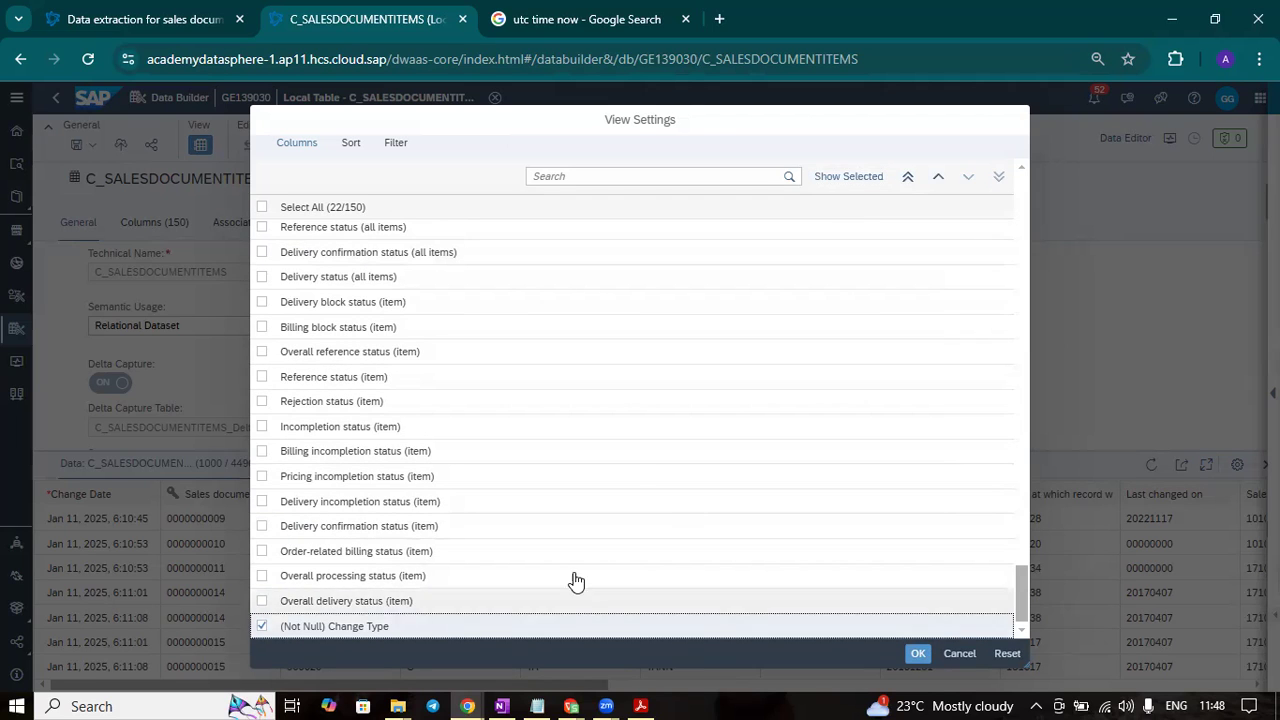
{"action": "left_click", "coordinate": [908, 176]}
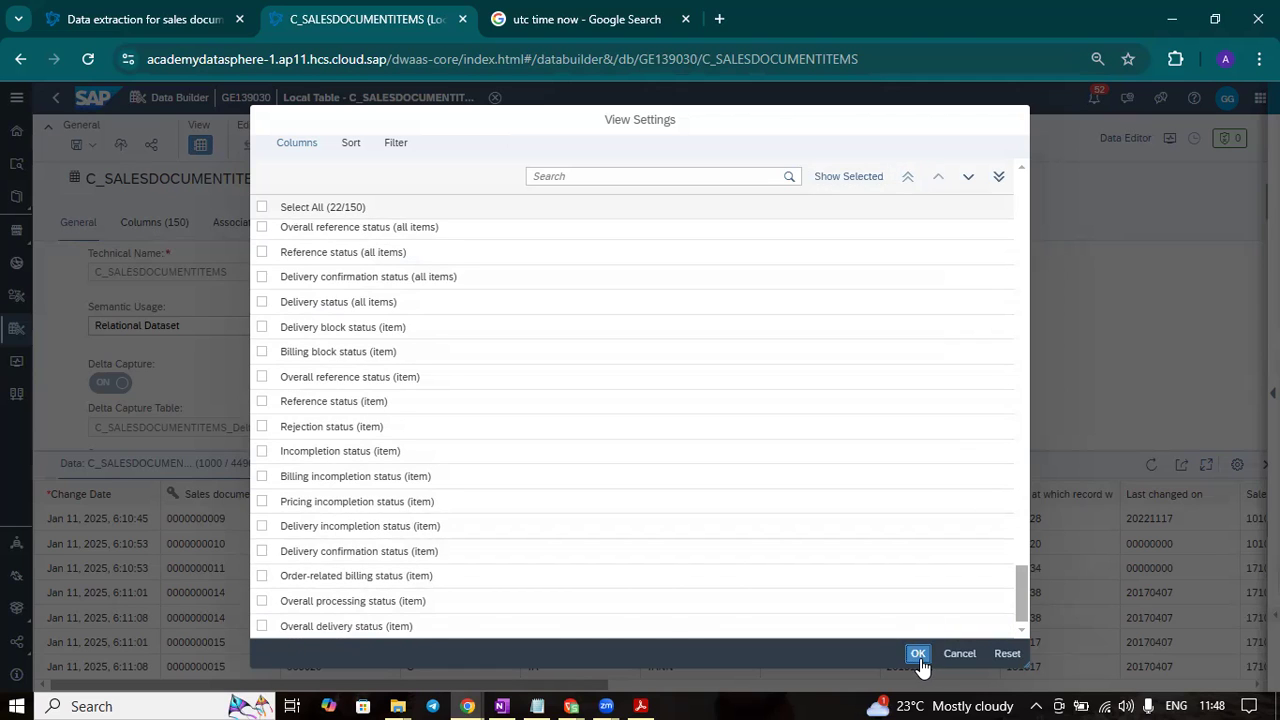
{"action": "left_click", "coordinate": [918, 654]}
{"action": "left_click", "coordinate": [797, 426]}
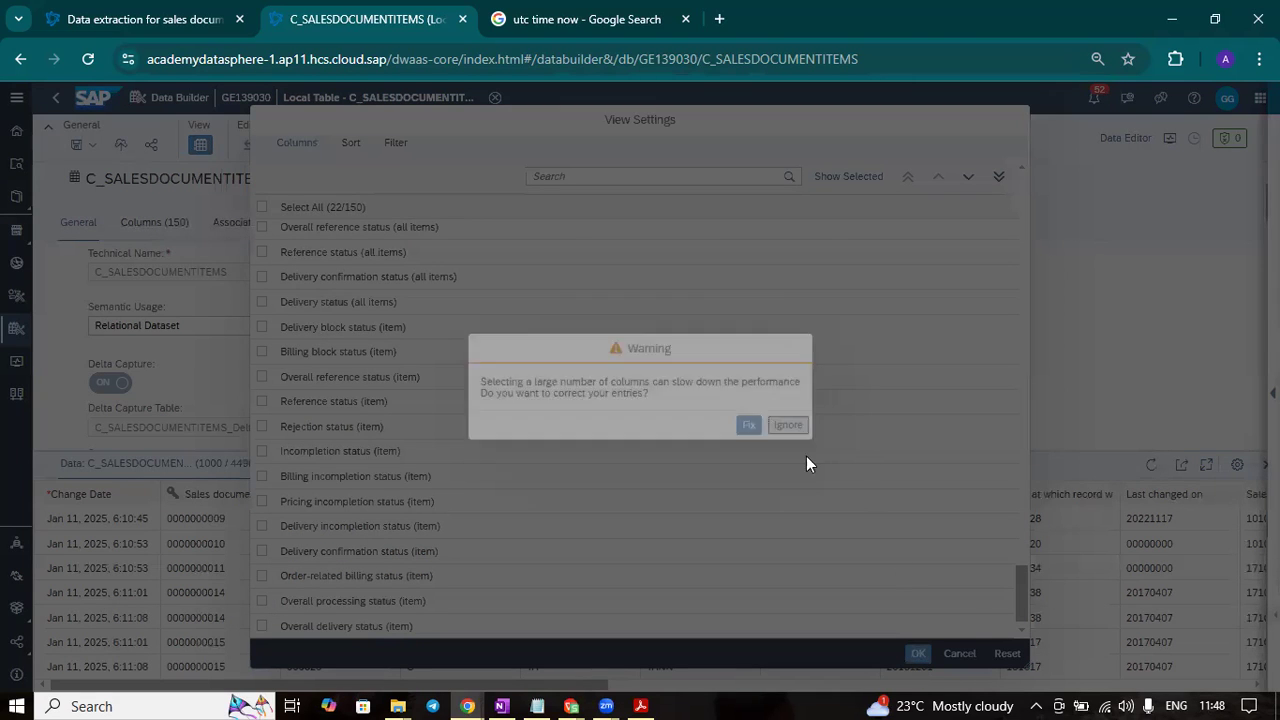
{"action": "left_click", "coordinate": [997, 651]}
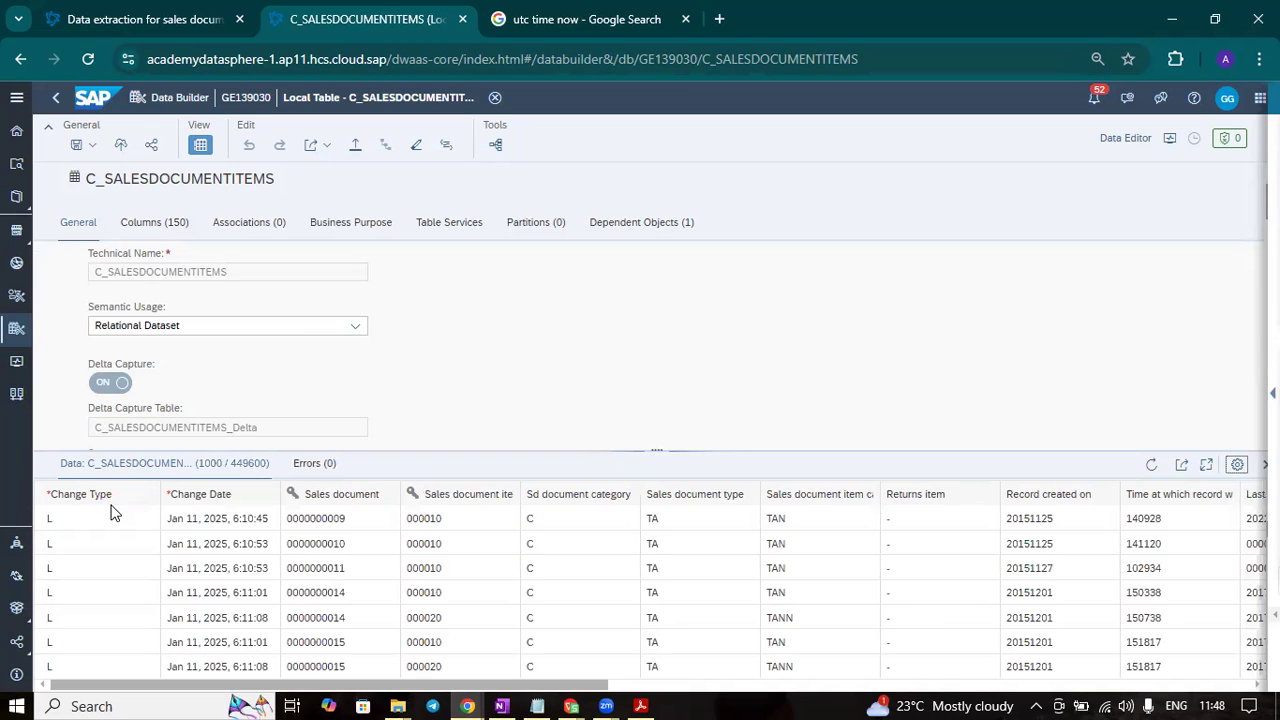
- Examine the Change Type values of the loaded records further down in the data preview
{"action": "scroll", "coordinate": [112, 512], "scroll_direction": "down", "scroll_amount": 20}
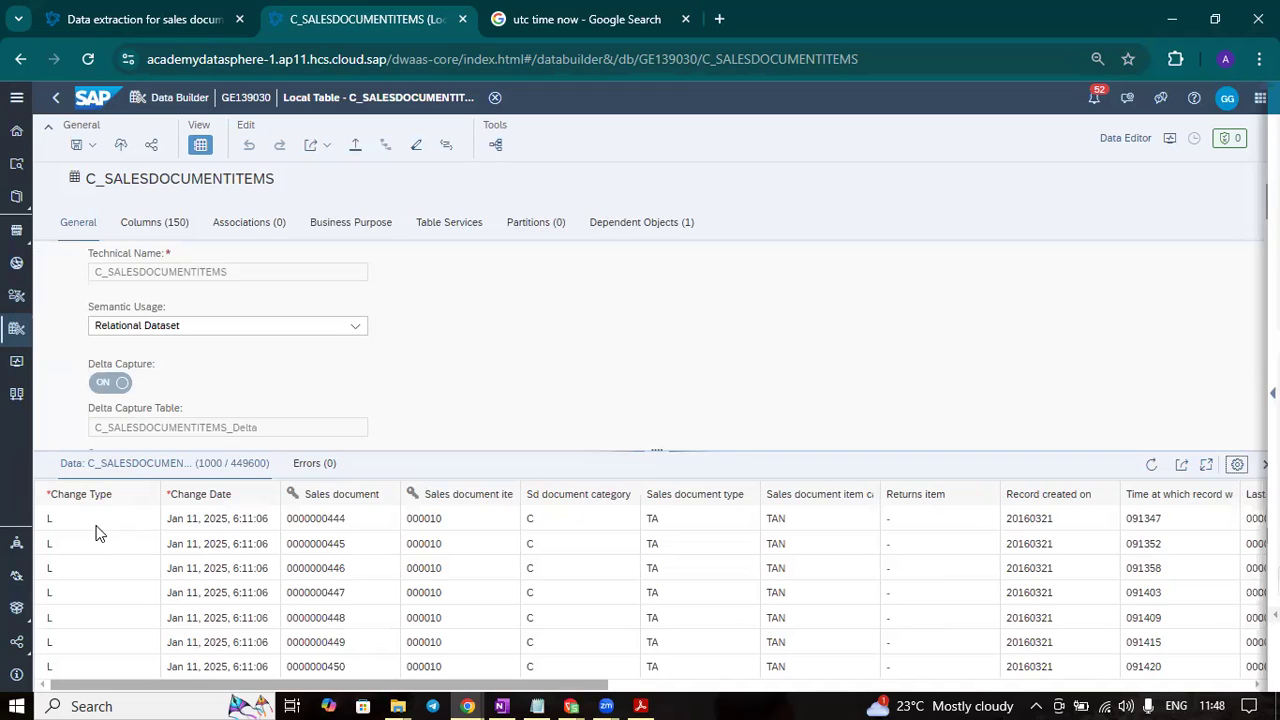
{"action": "scroll", "coordinate": [97, 533], "scroll_direction": "down", "scroll_amount": 5}
{"action": "left_click", "coordinate": [97, 531]}
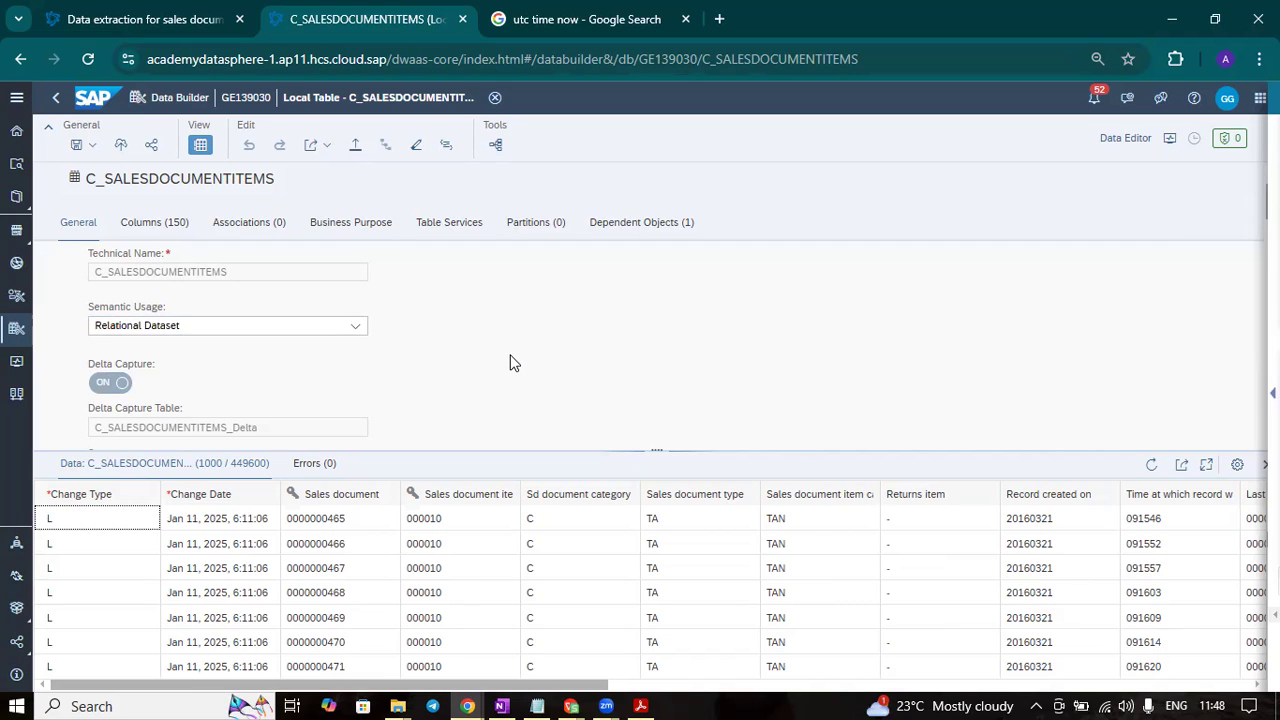
- Open the replication flow RF_Sales_Doc_item from the dependent objects of the C_SALESDOCUMENTITEMS table
{"action": "scroll", "coordinate": [510, 362], "scroll_direction": "up", "scroll_amount": 2}
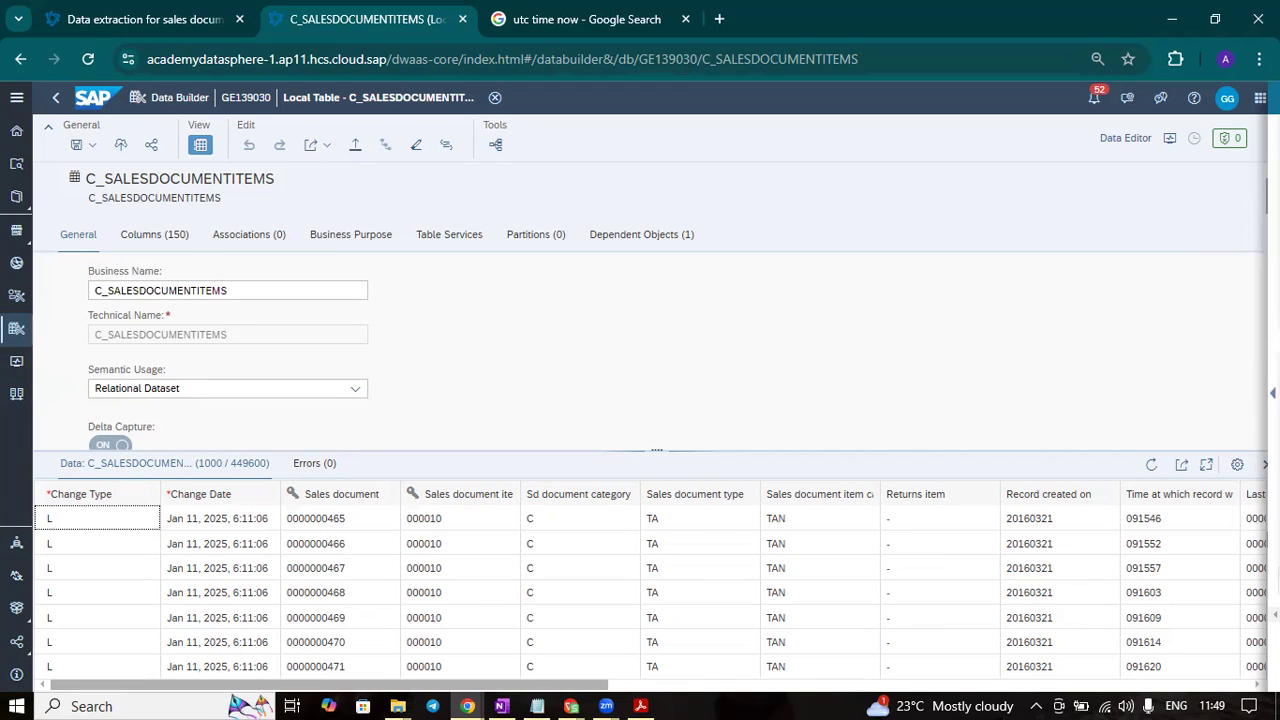
{"action": "scroll", "coordinate": [1191, 313], "scroll_direction": "down", "scroll_amount": 5}
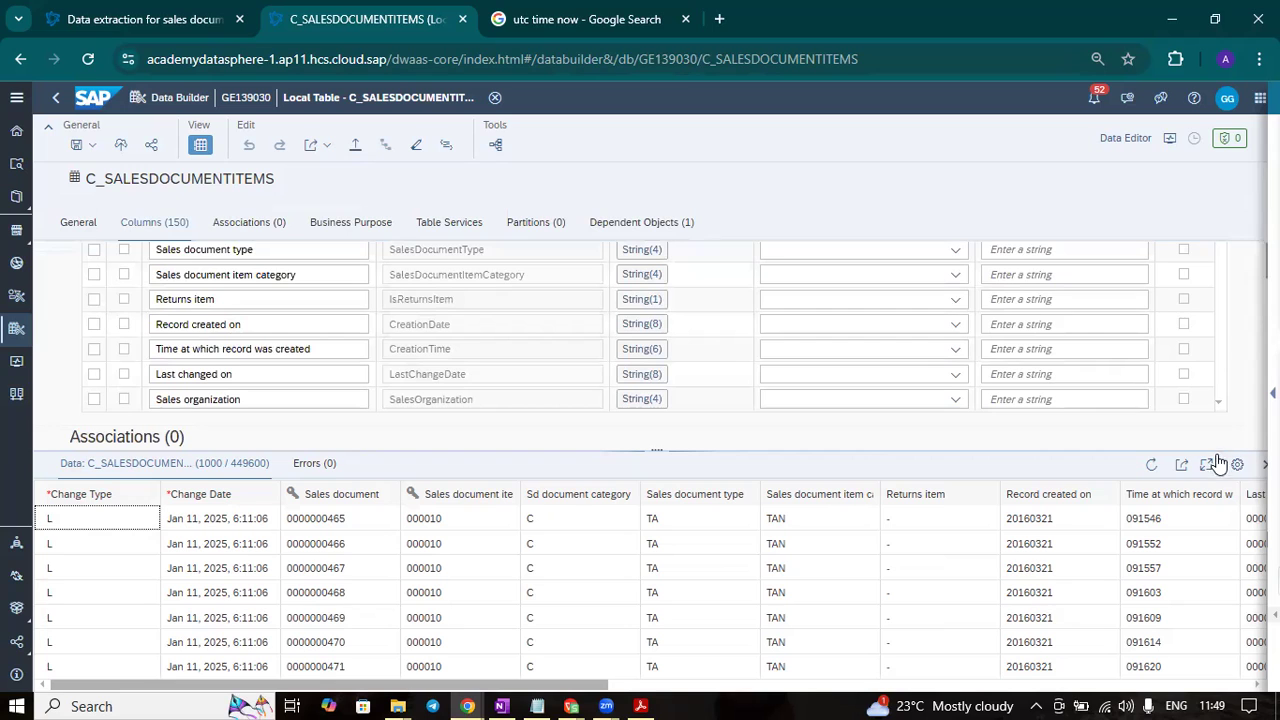
{"action": "scroll", "coordinate": [343, 354], "scroll_direction": "down", "scroll_amount": 10}
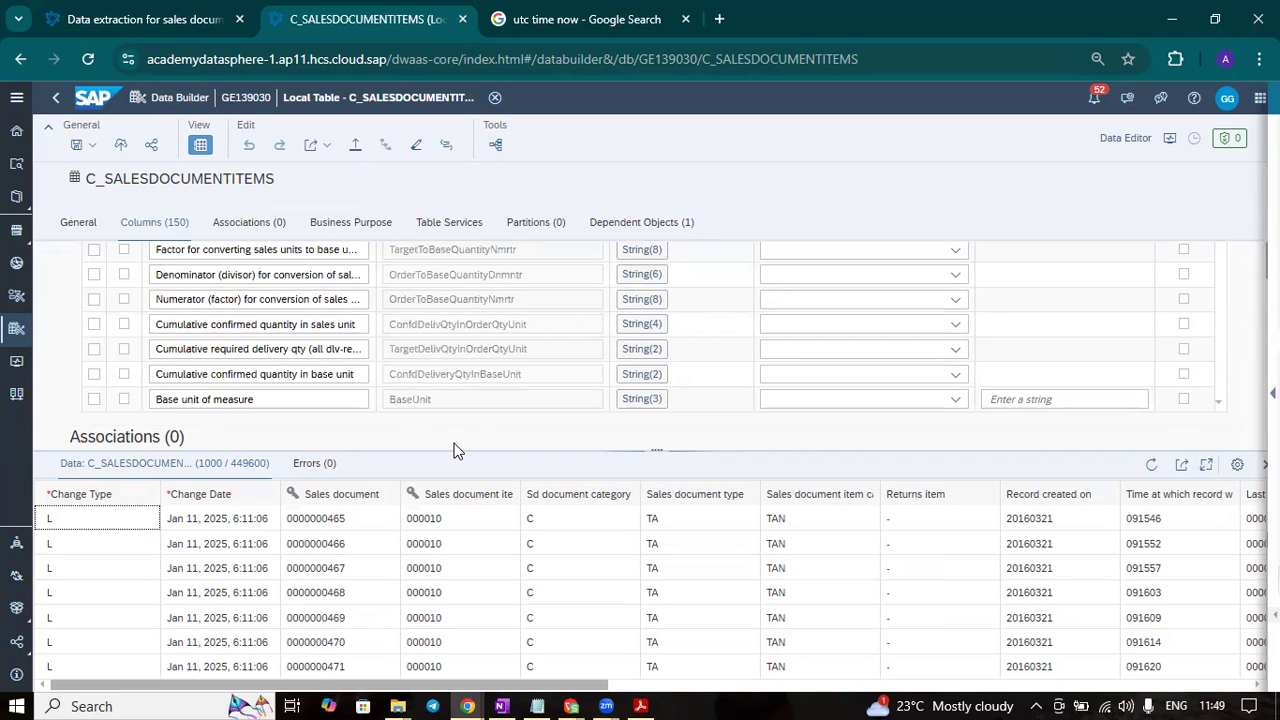
{"action": "scroll", "coordinate": [700, 330], "scroll_direction": "down", "scroll_amount": 10}
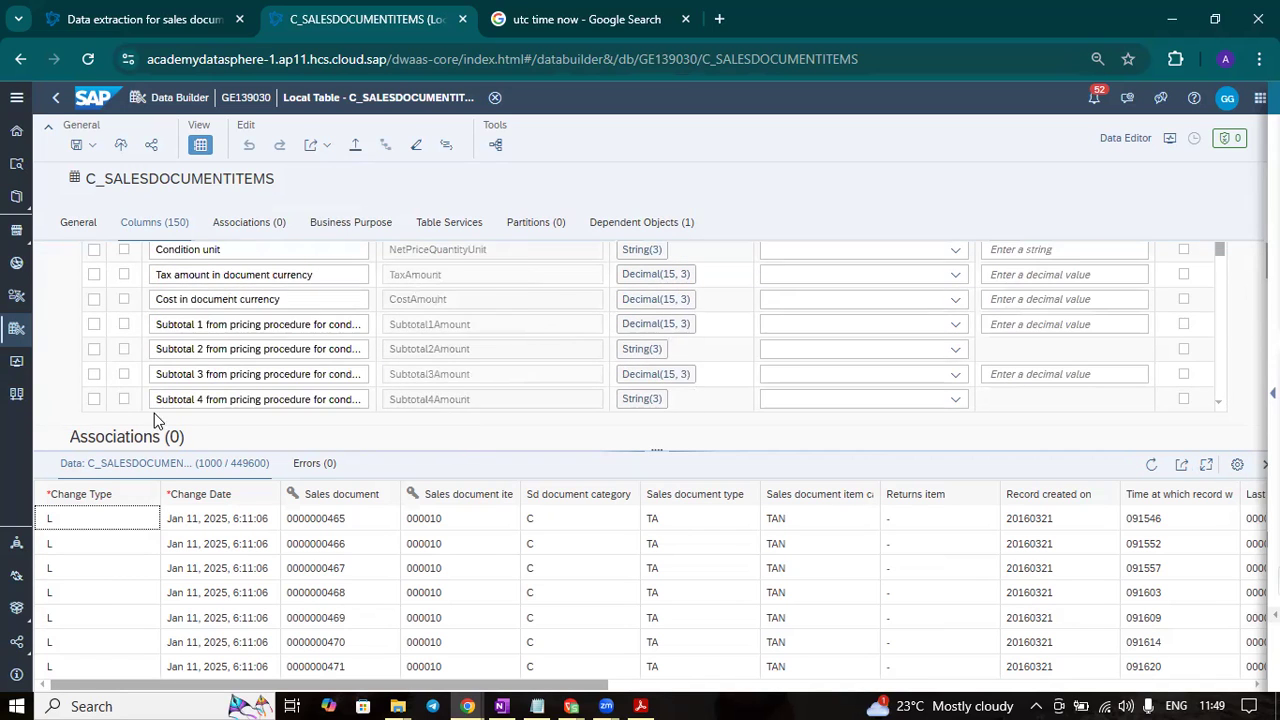
{"action": "scroll", "coordinate": [154, 413], "scroll_direction": "down", "scroll_amount": 10}
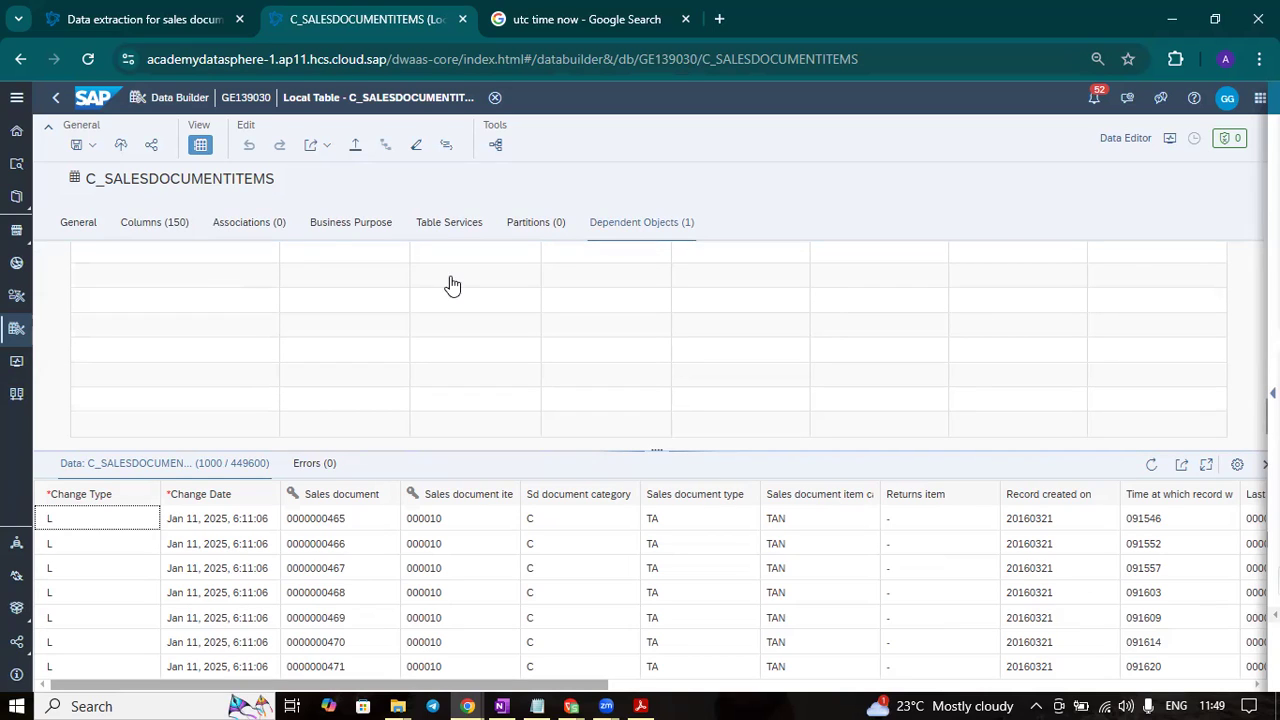
{"action": "left_click", "coordinate": [598, 224]}
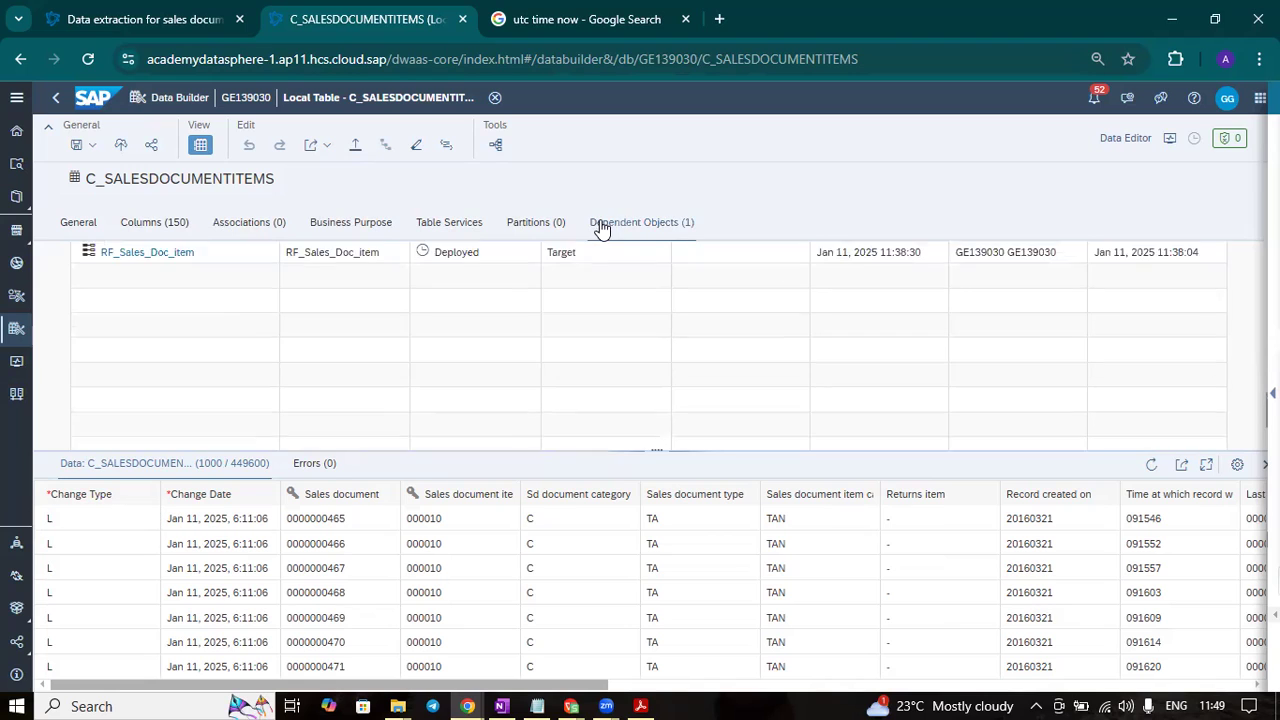
{"action": "left_click", "coordinate": [171, 349]}
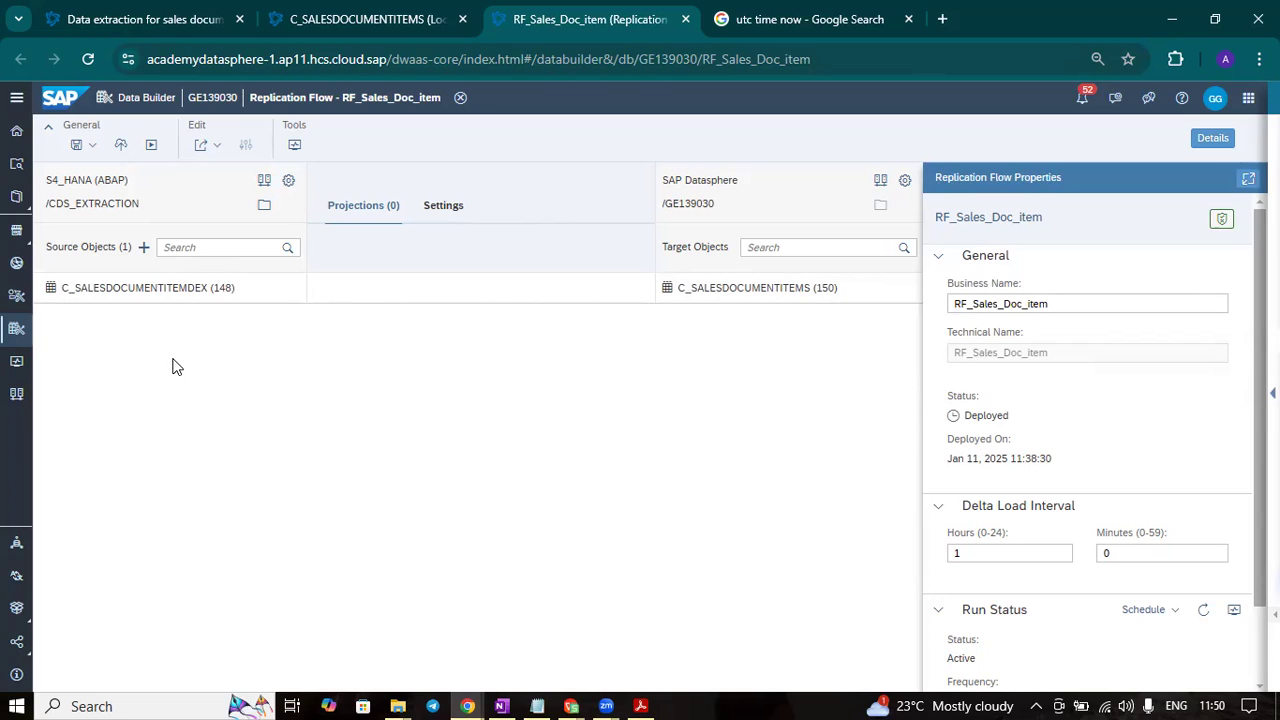
- Accept deleting the existing replications to browse the source containers, expanding ODP_SAPI, and review the available source connections without selecting any
{"action": "left_click", "coordinate": [266, 210]}
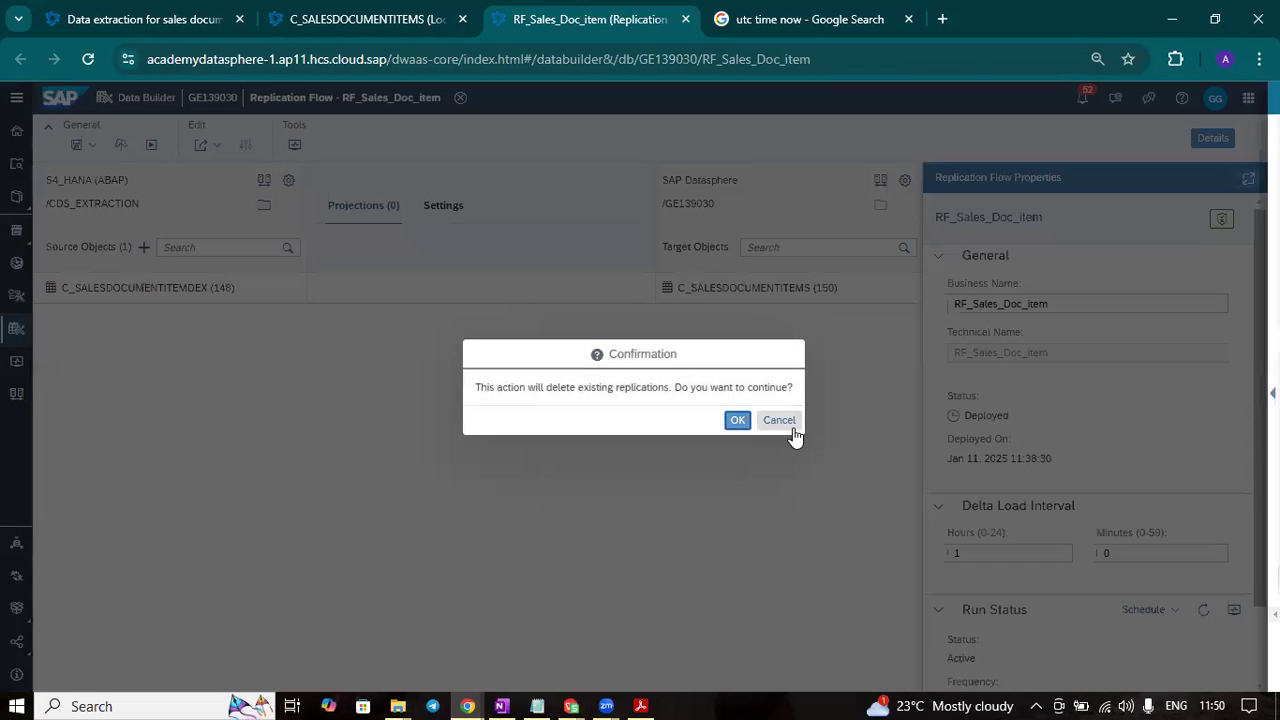
{"action": "left_click", "coordinate": [737, 422]}
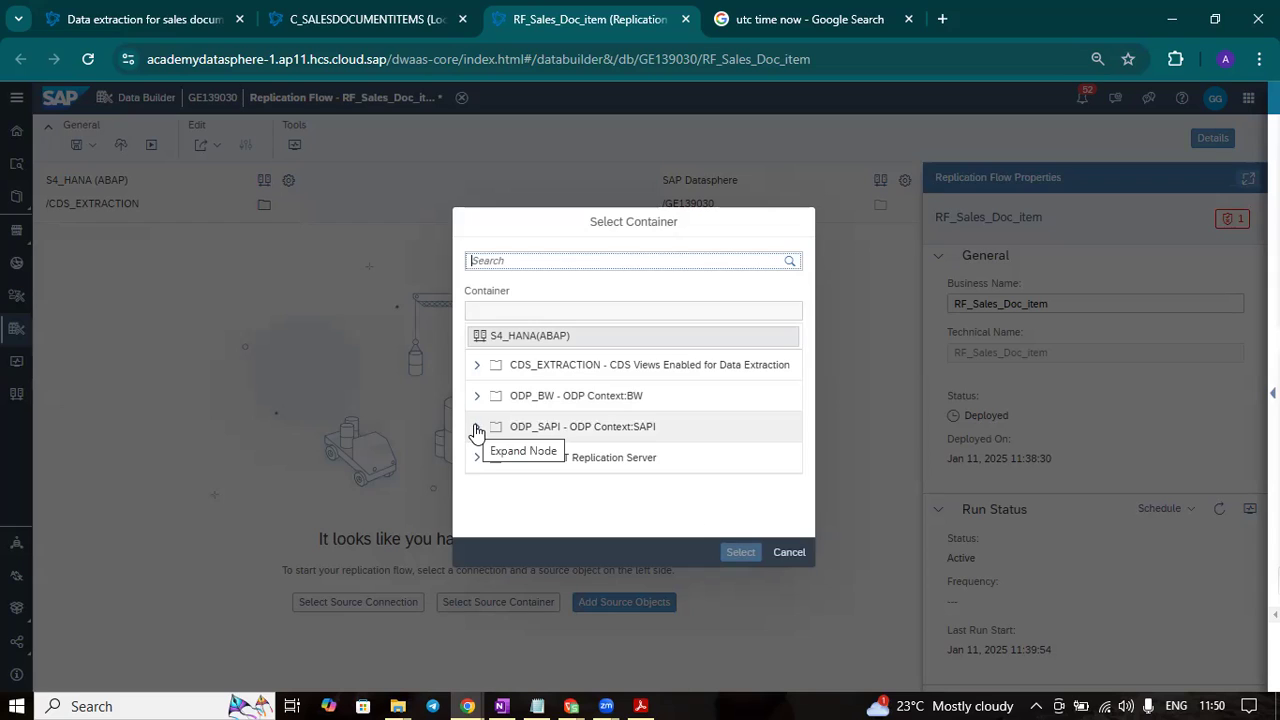
{"action": "left_click", "coordinate": [476, 427]}
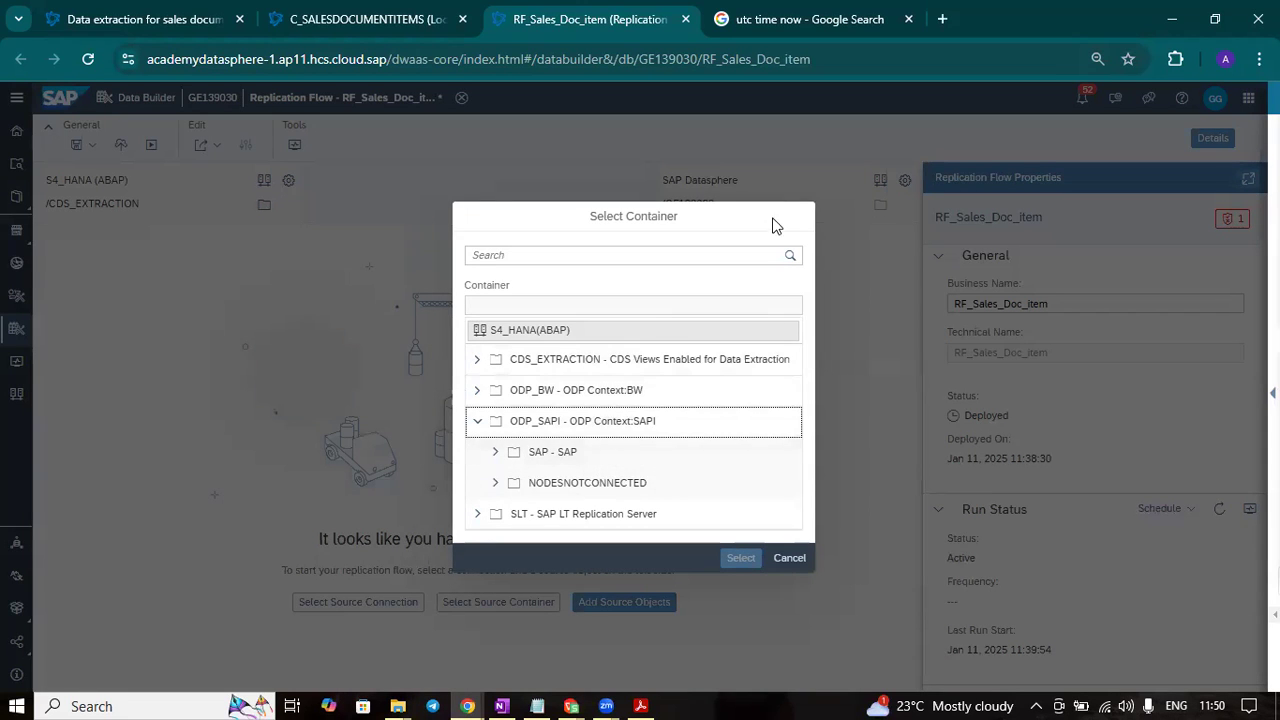
{"action": "left_click", "coordinate": [789, 557]}
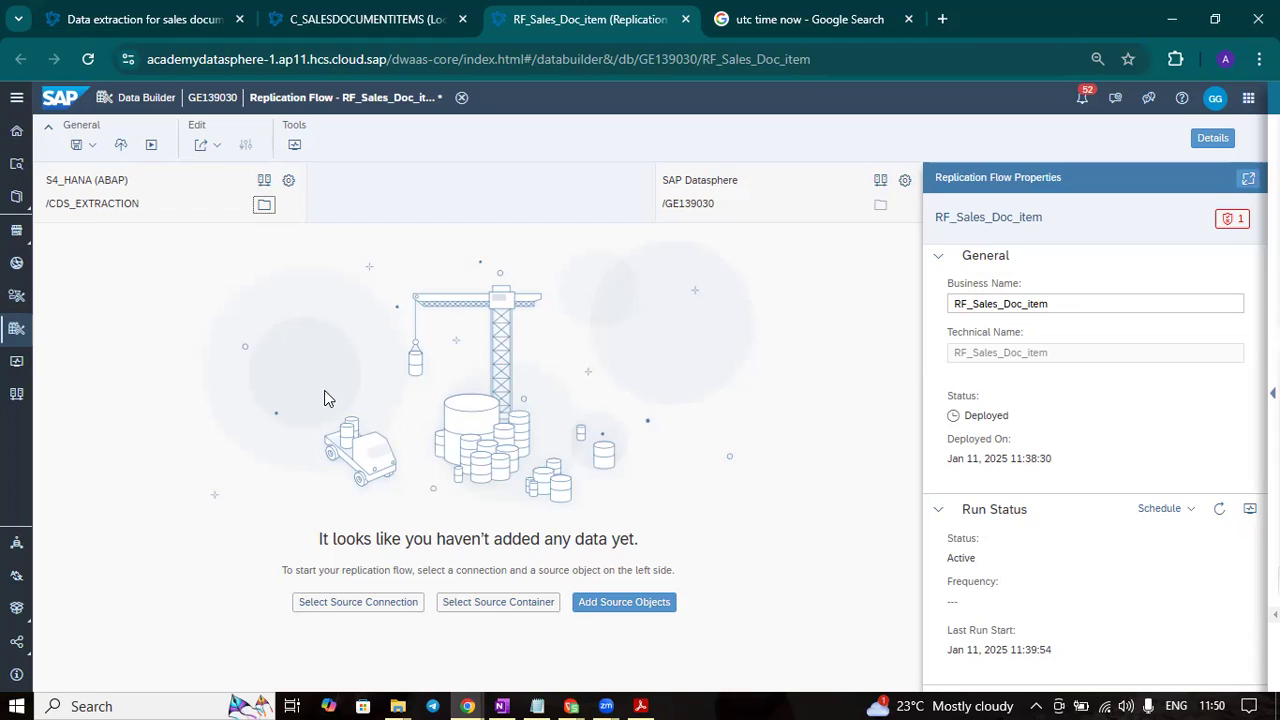
{"action": "left_click", "coordinate": [264, 181]}
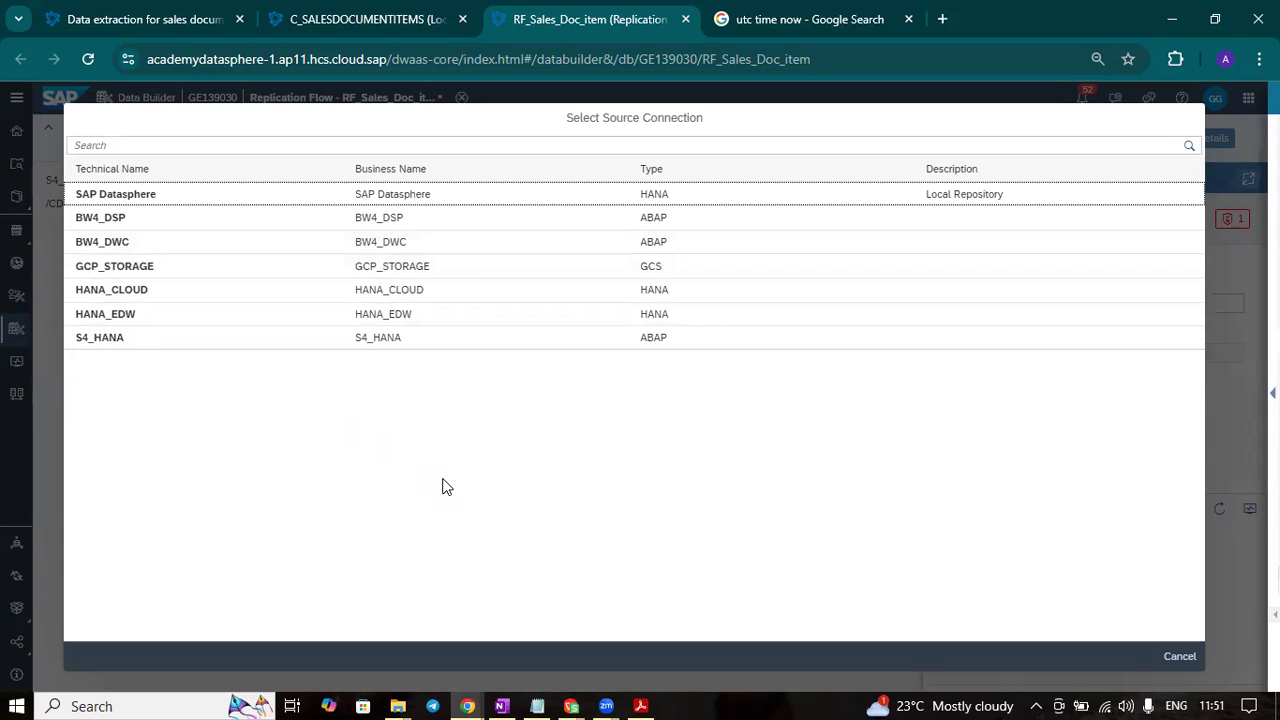
{"action": "left_click", "coordinate": [1180, 656]}
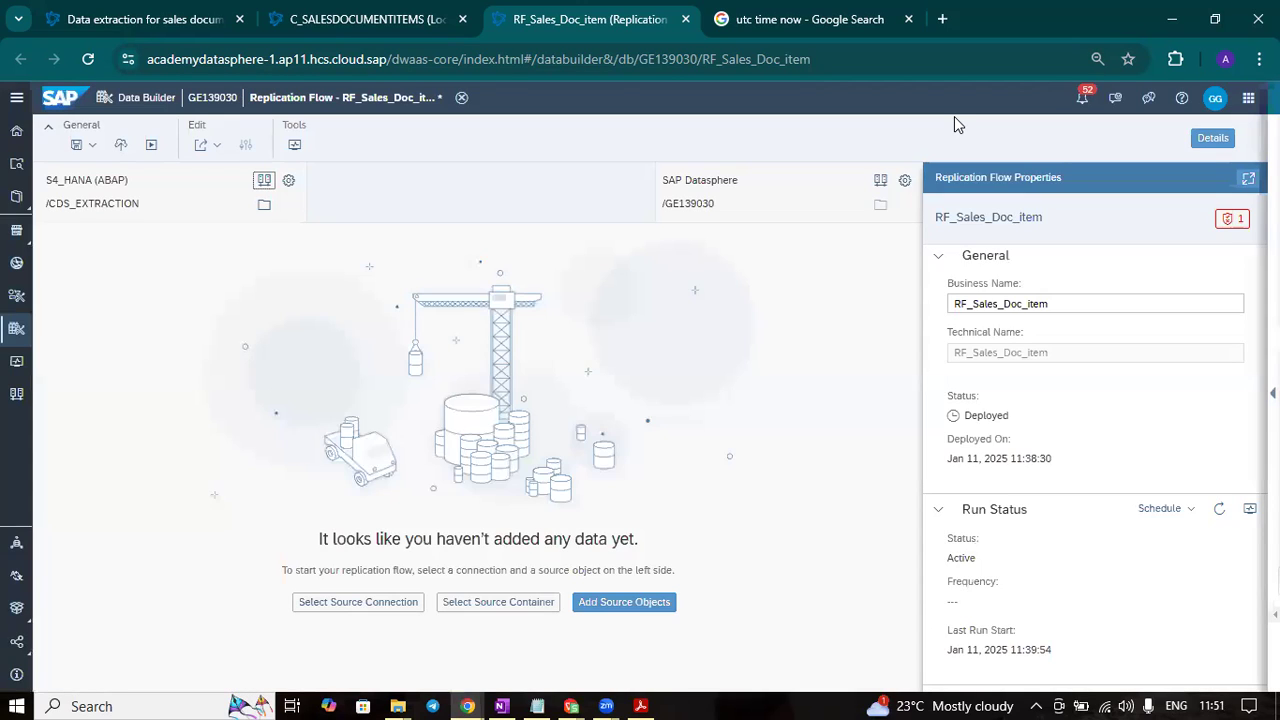